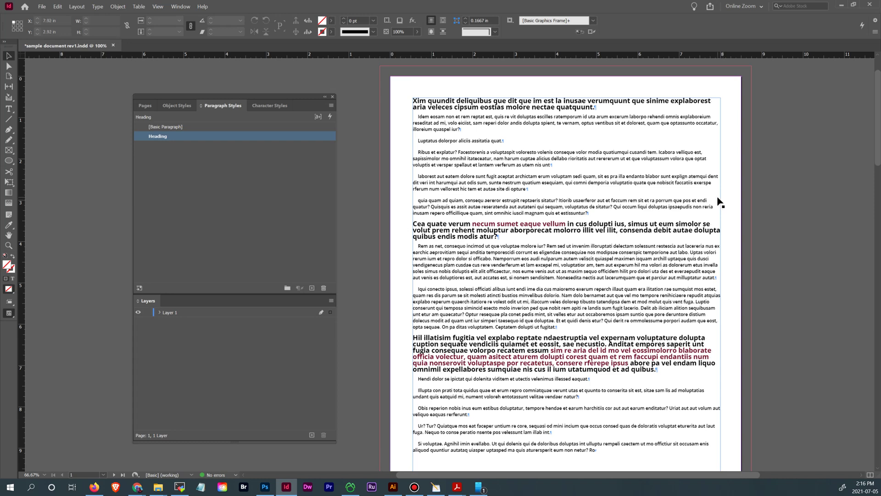
Reposition the text frame on page 1 by hand to about X 0.525 in, Y 0.667 in.
scroll(720, 203, down, 1)
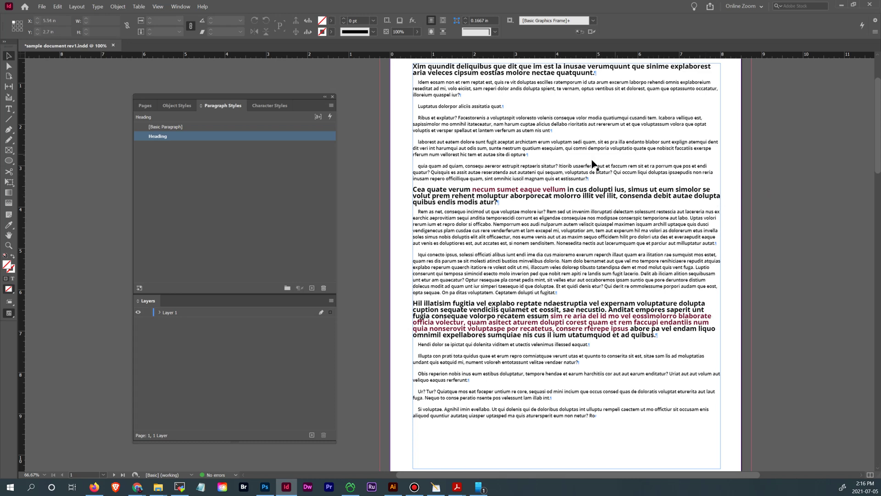
drag(592, 164, 594, 167)
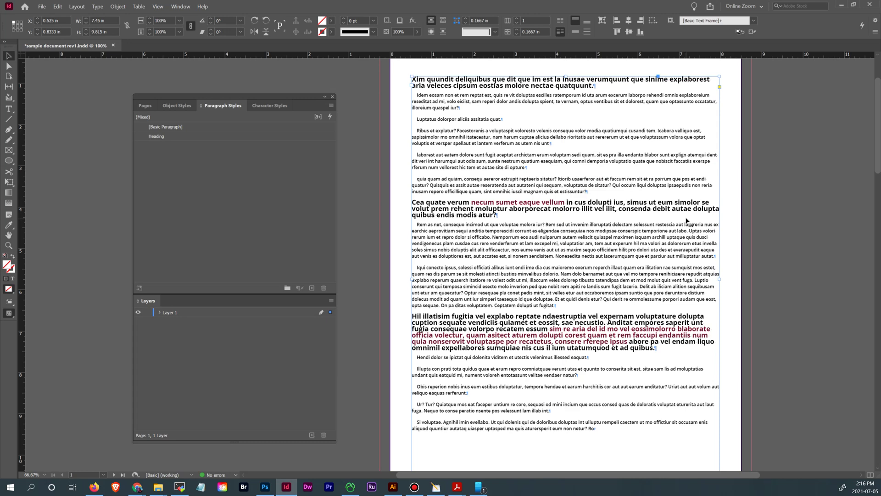
scroll(686, 219, up, 1)
drag(613, 205, 610, 199)
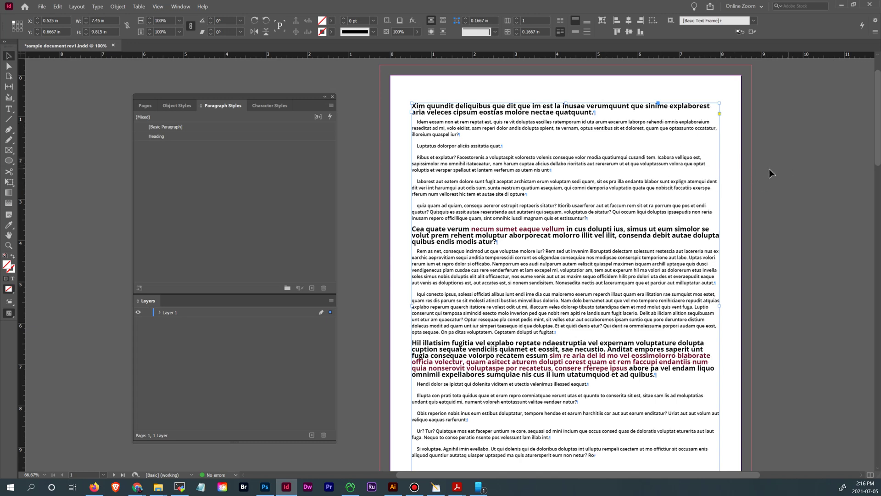
Display the document's pages and open the A-Master spread for editing.
click(138, 105)
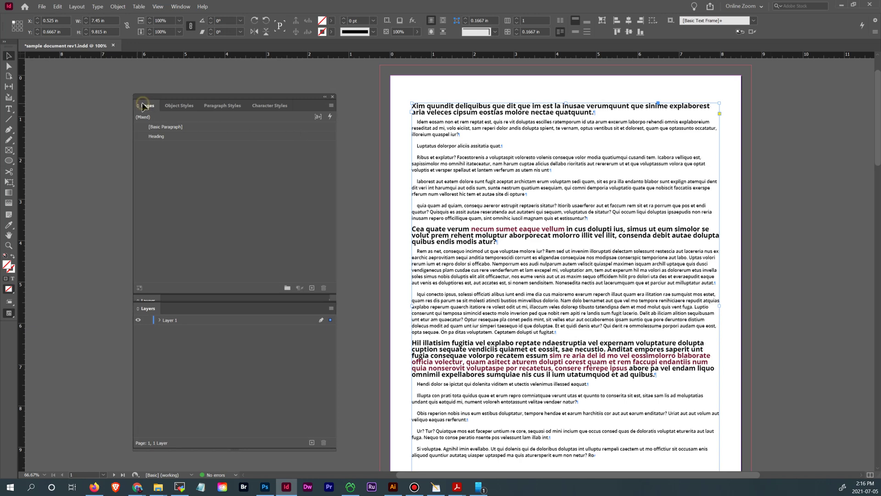
click(274, 207)
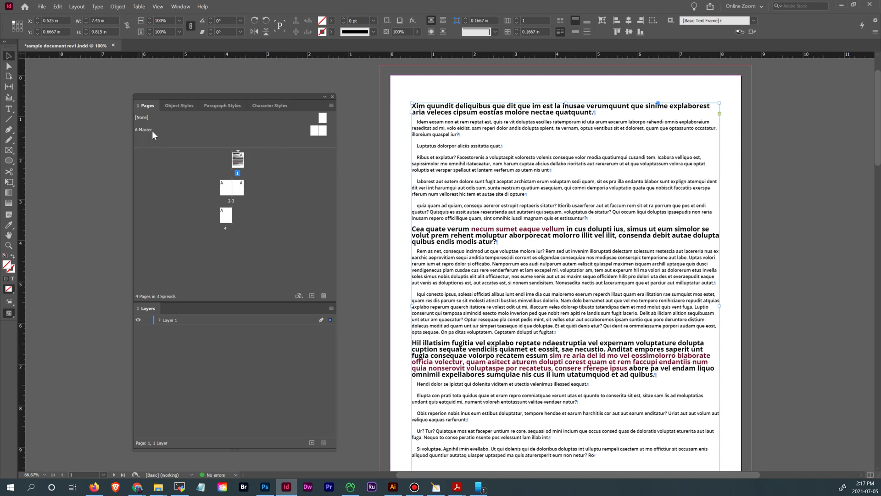
double_click(319, 135)
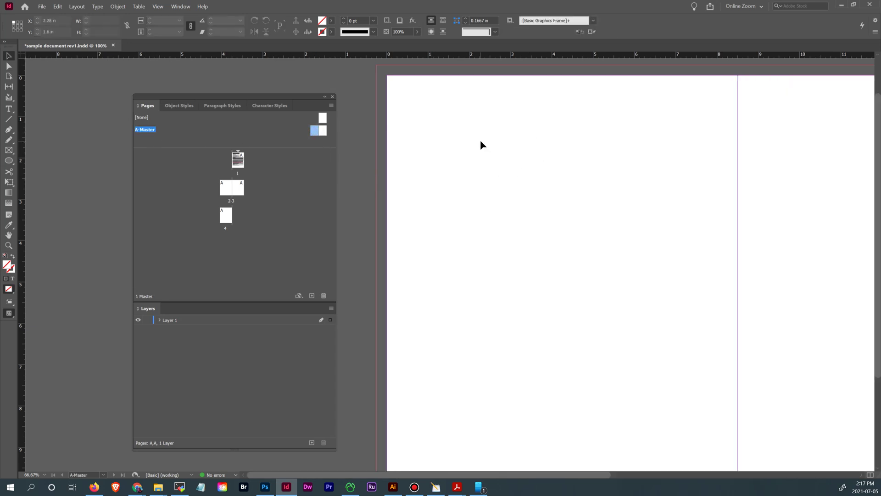
scroll(480, 144, down, 2)
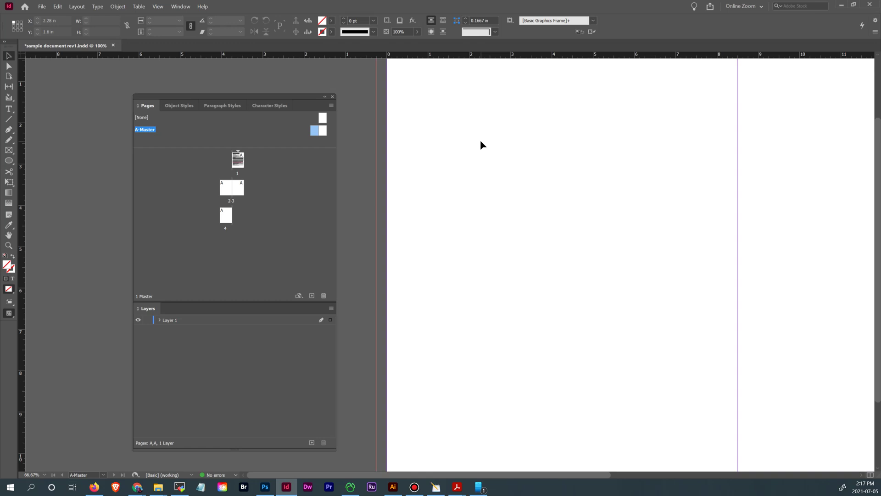
scroll(481, 145, up, 2)
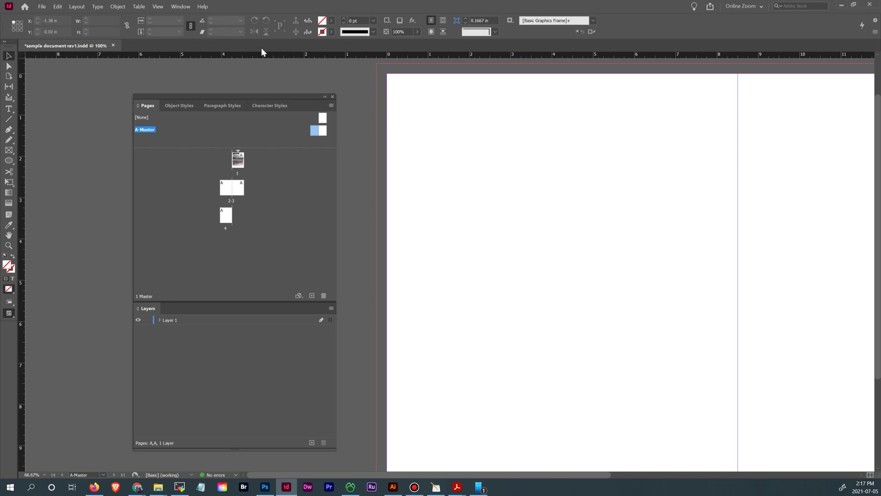
Show the document grid on the A-Master spread.
click(159, 7)
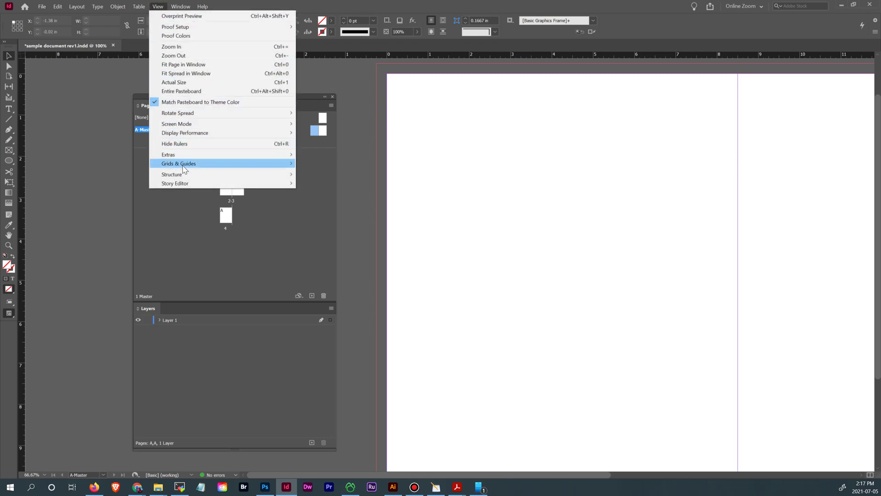
mouse_move(183, 168)
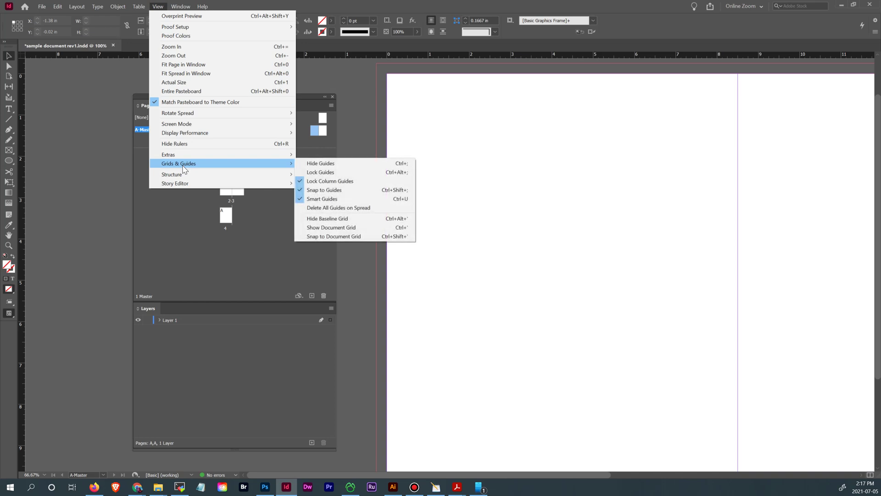
click(342, 228)
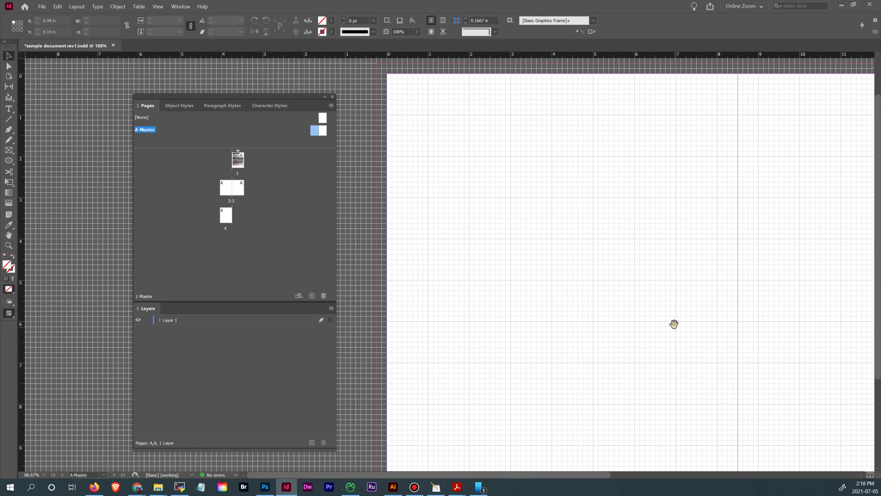
Move the floating Pages and Layers panel group away from the middle of the master spread.
drag(673, 324, 638, 289)
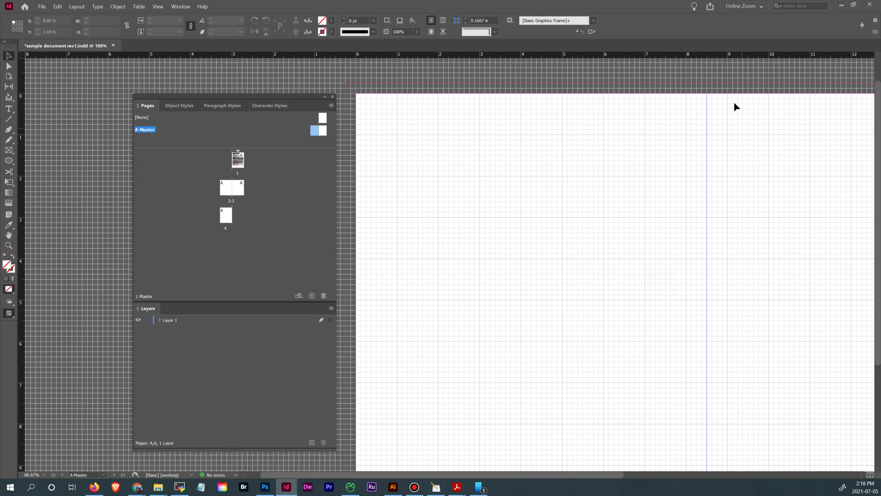
drag(731, 161, 482, 158)
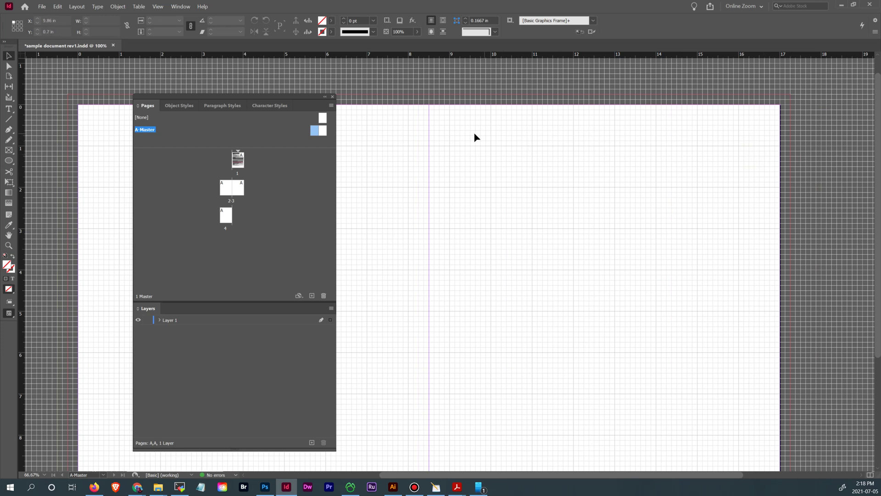
drag(473, 133, 515, 115)
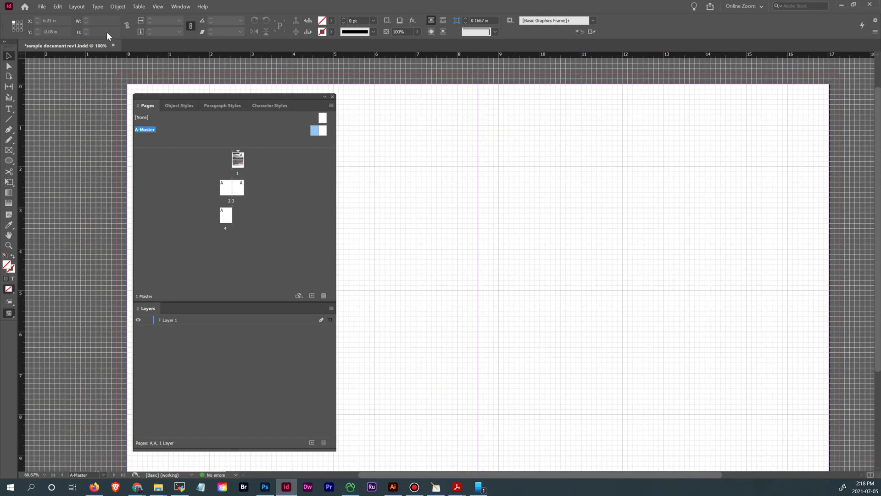
drag(213, 95, 129, 89)
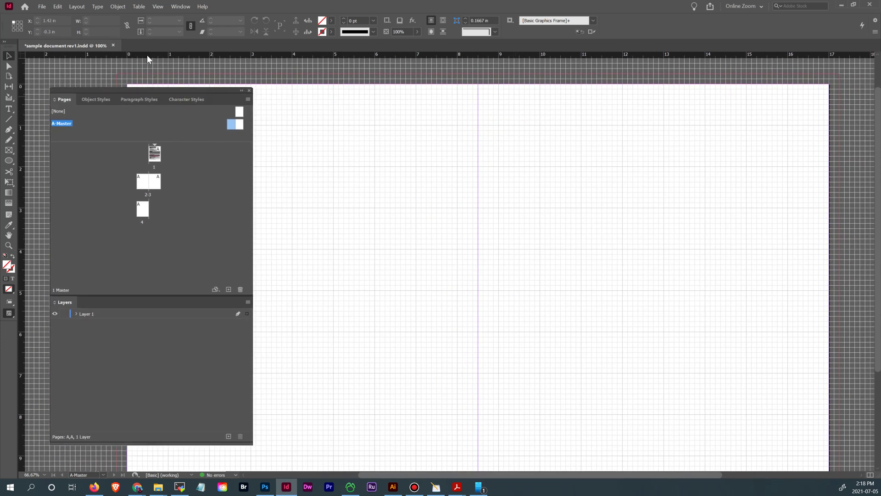
Hide the rulers and show them again.
click(157, 7)
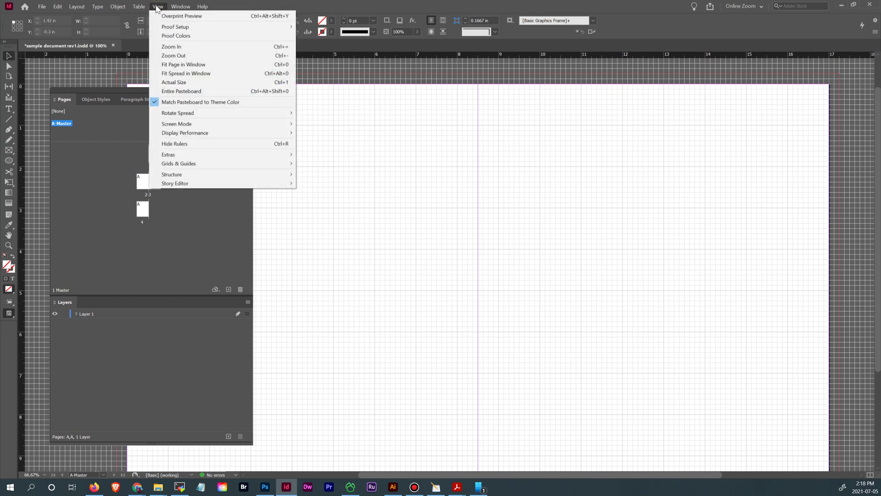
click(195, 144)
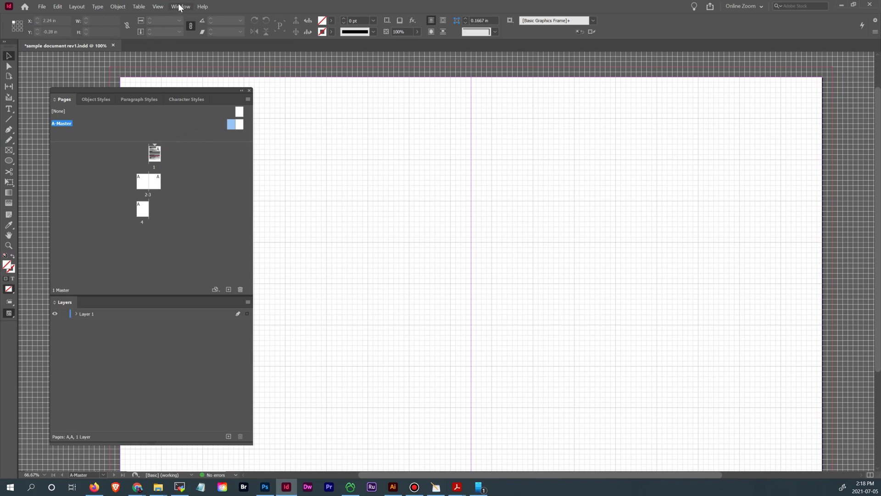
click(157, 6)
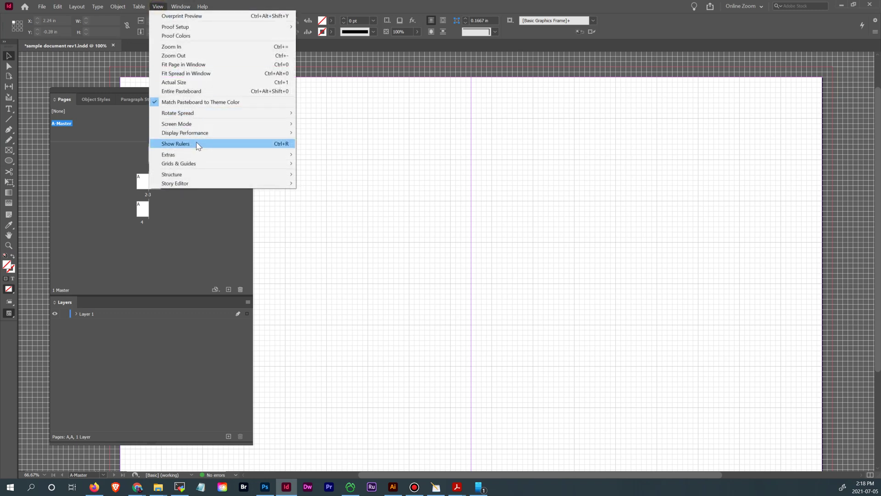
click(238, 144)
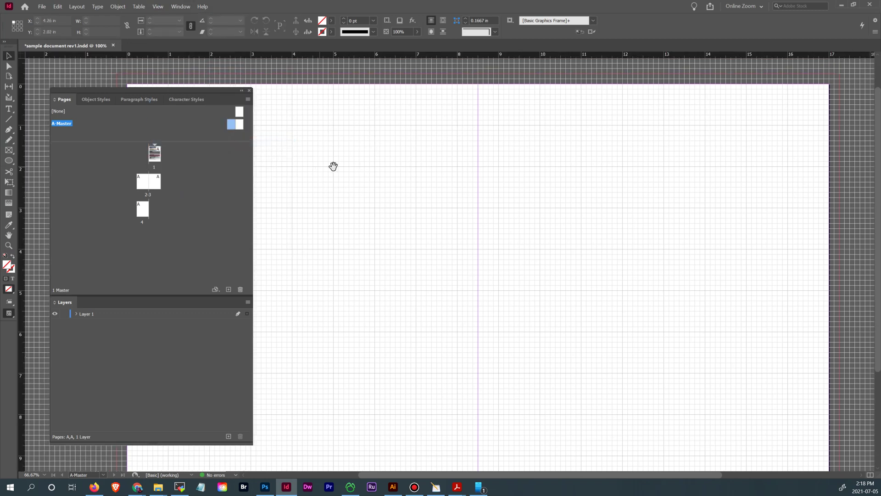
Narrow the floating Pages and Layers panel group and shift it off the master spread onto the pasteboard.
drag(335, 165, 372, 158)
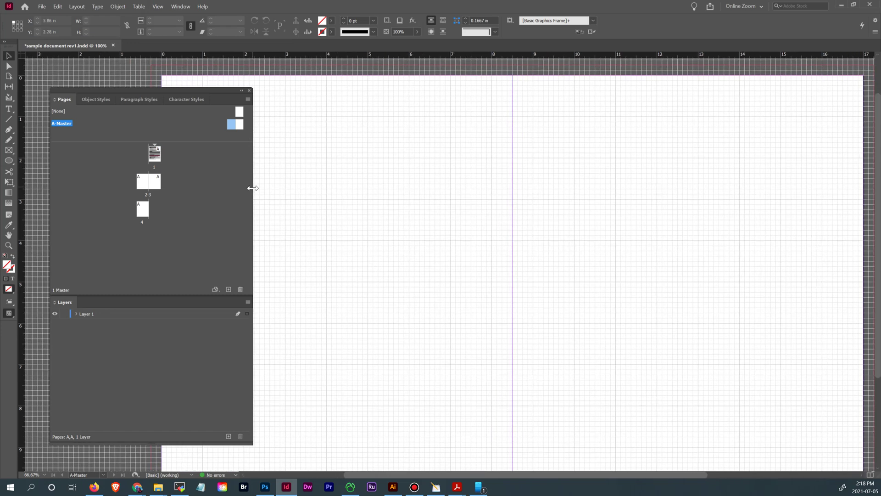
drag(253, 188, 144, 181)
drag(130, 90, 113, 89)
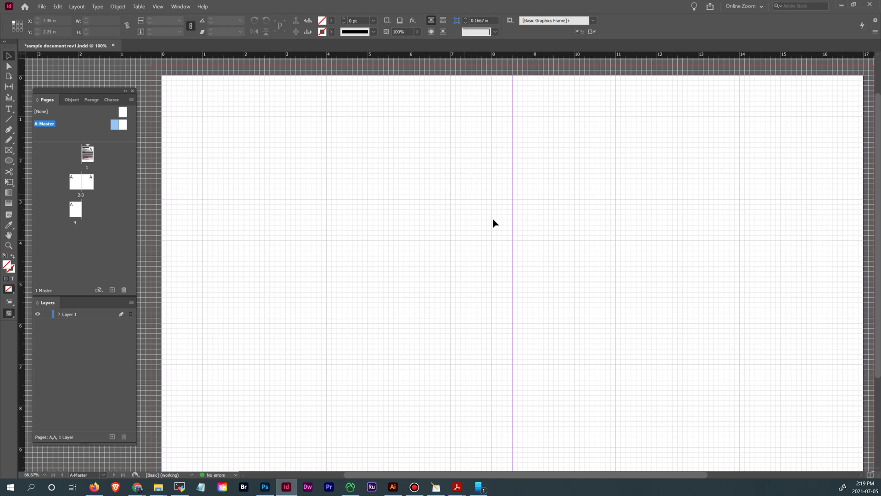
Set the ruler zero point to the top of the spine between the two A-Master pages.
scroll(557, 185, down, 3)
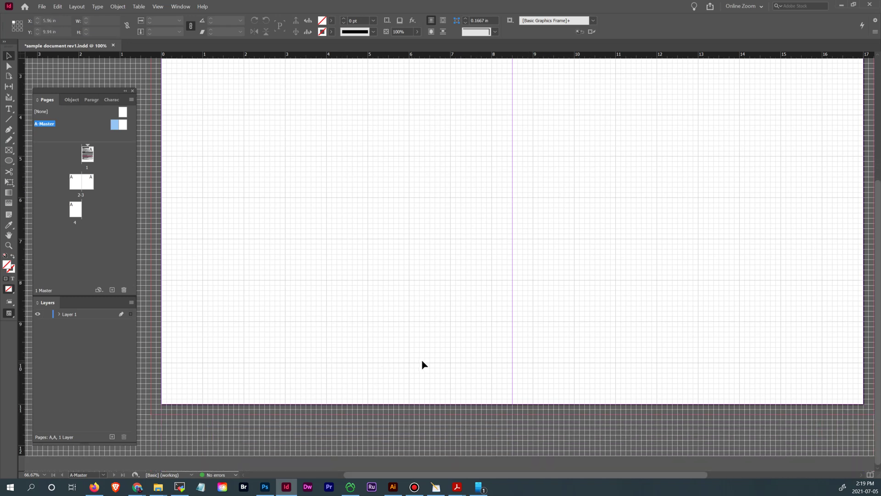
scroll(439, 341, up, 4)
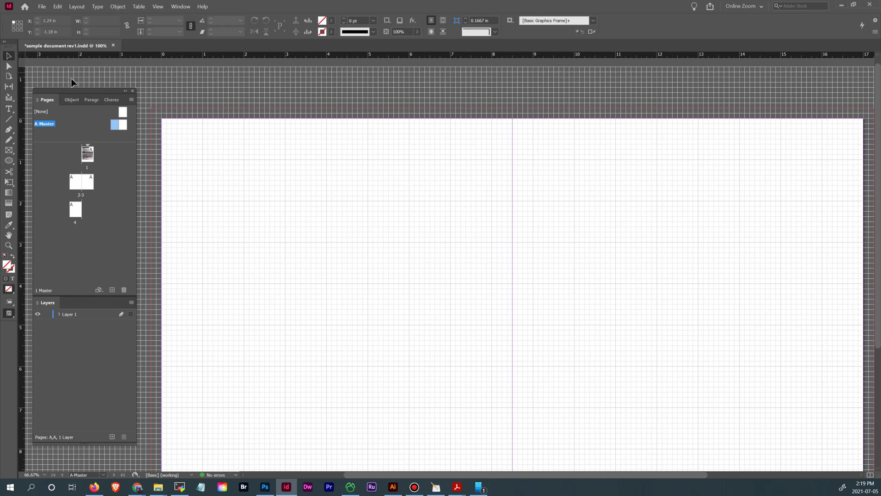
drag(190, 89, 240, 83)
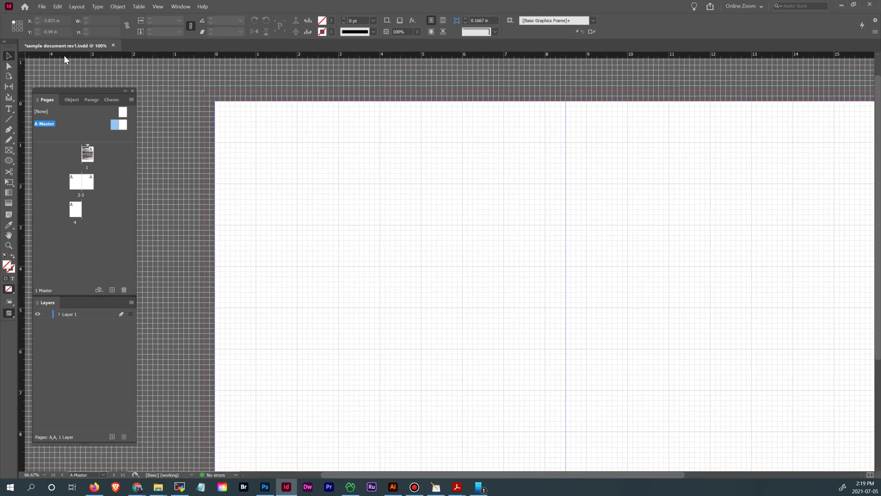
mouse_move(134, 79)
mouse_down()
mouse_move(187, 85)
mouse_move(125, 81)
mouse_up()
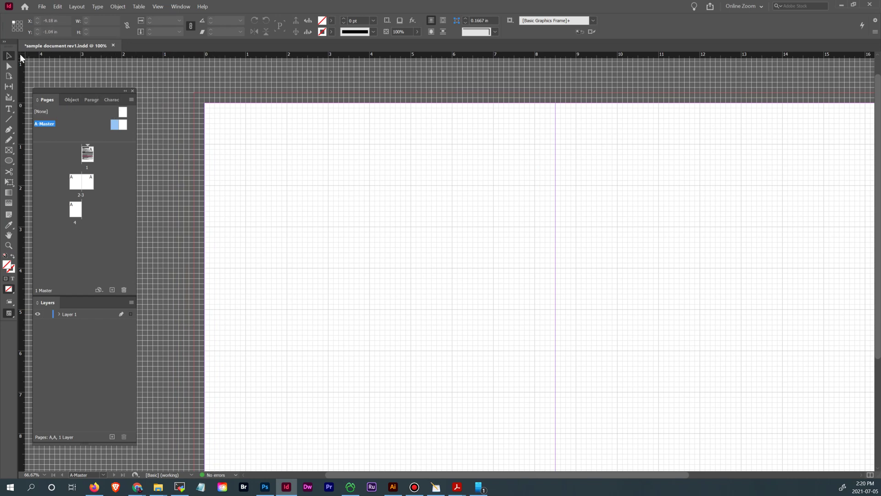
drag(25, 58, 555, 105)
Turn on snapping to the document grid.
drag(672, 89, 601, 98)
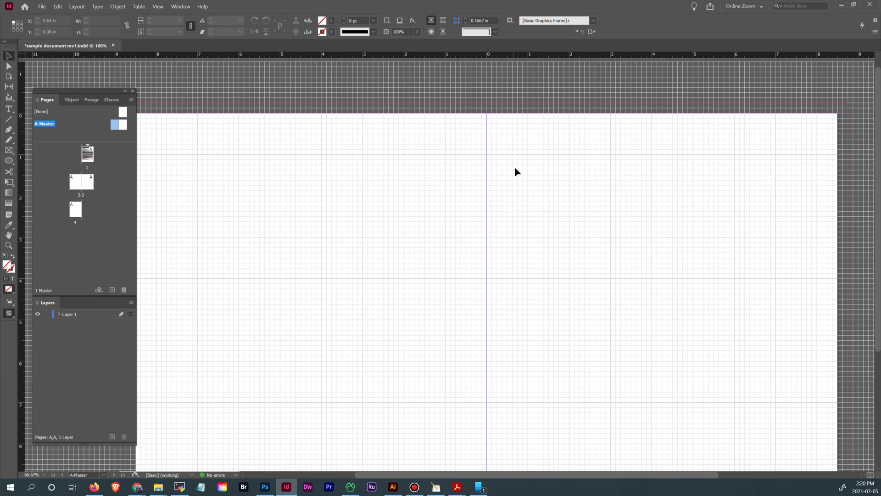
scroll(196, 149, left, 2)
scroll(196, 149, down, 1)
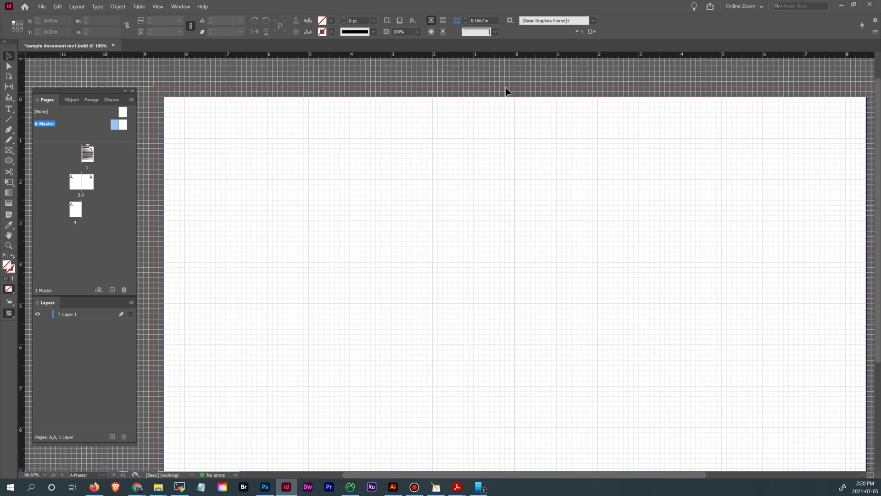
scroll(505, 90, up, 1)
scroll(505, 89, right, 1)
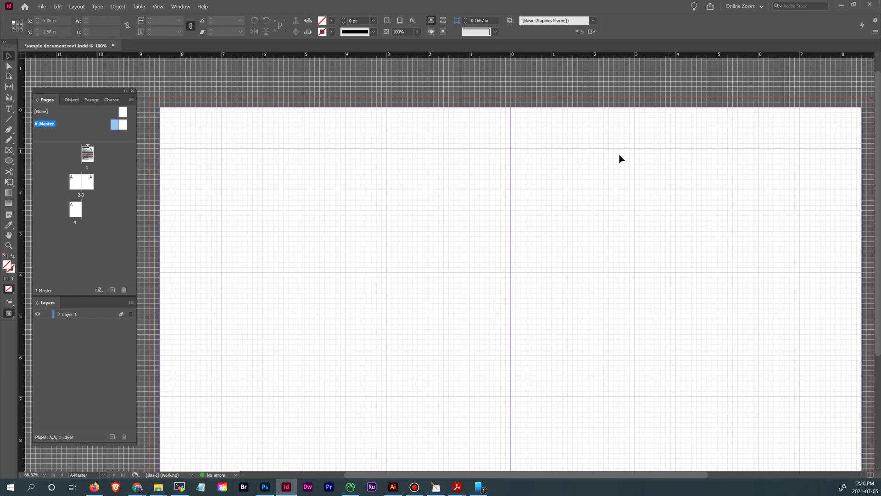
click(180, 6)
mouse_move(163, 7)
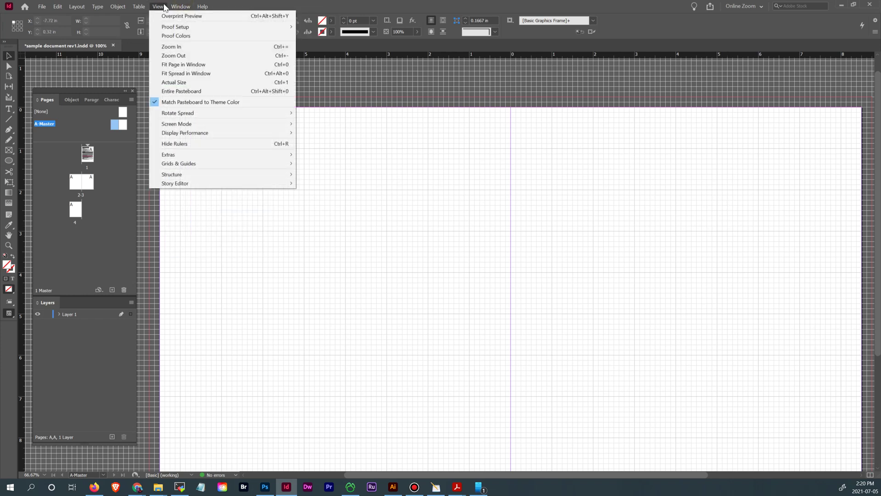
mouse_move(182, 164)
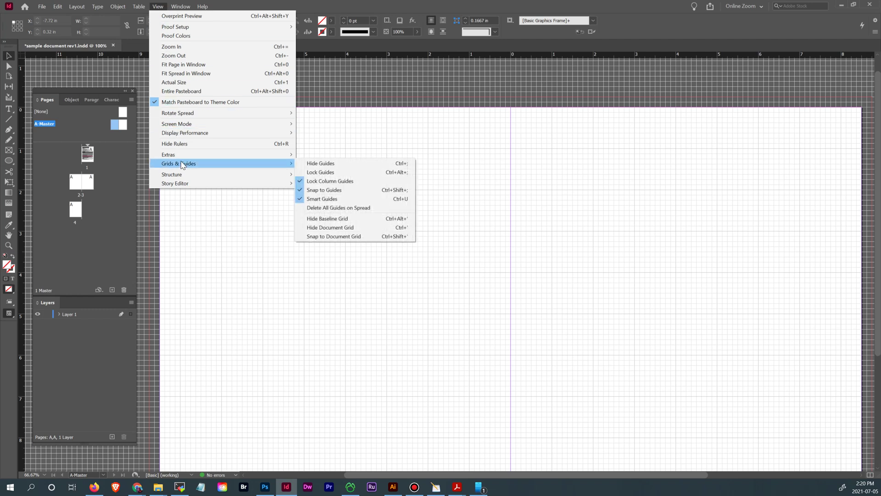
click(334, 236)
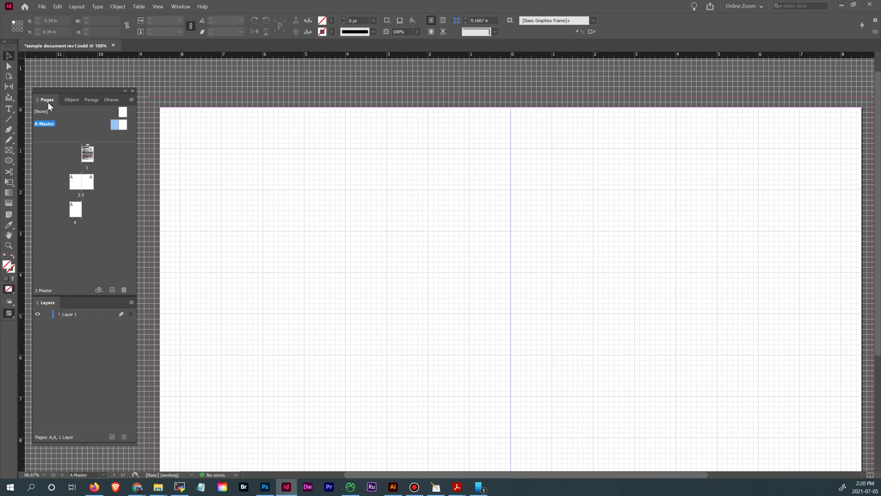
Draw a text frame about 7.5 in wide and 4.4 in tall on the left master page and fill it with placeholder text.
click(9, 109)
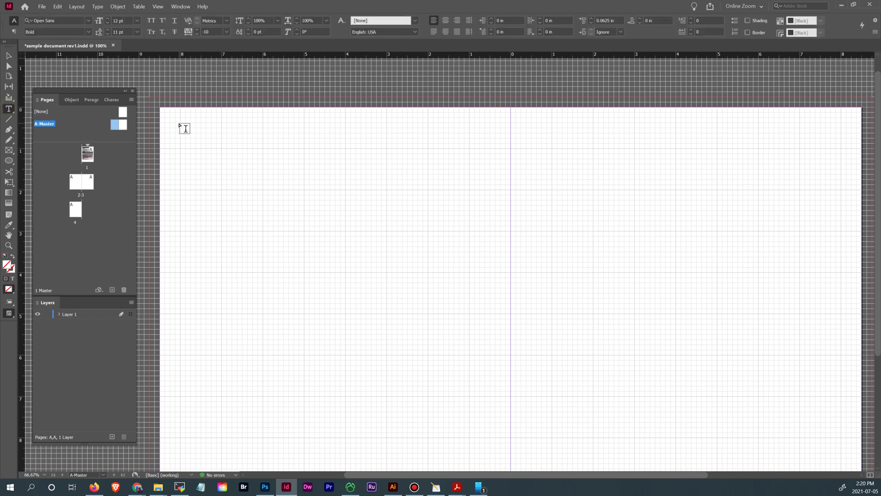
drag(180, 123, 490, 303)
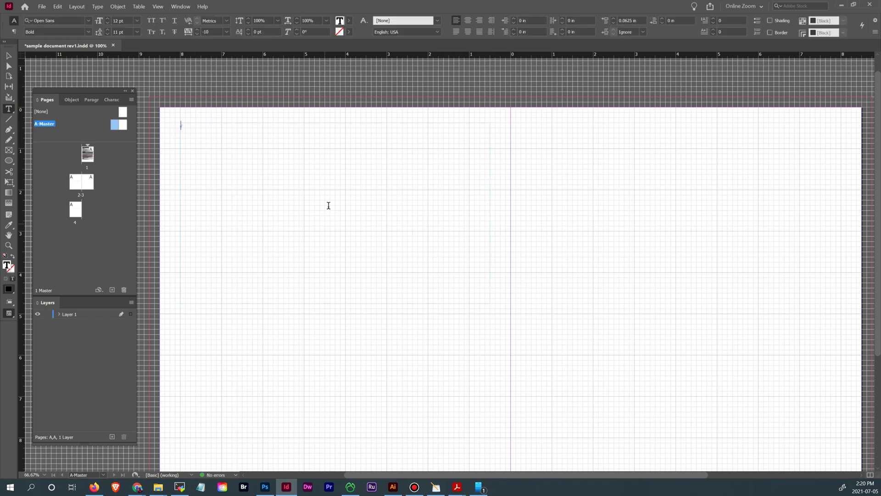
right_click(210, 144)
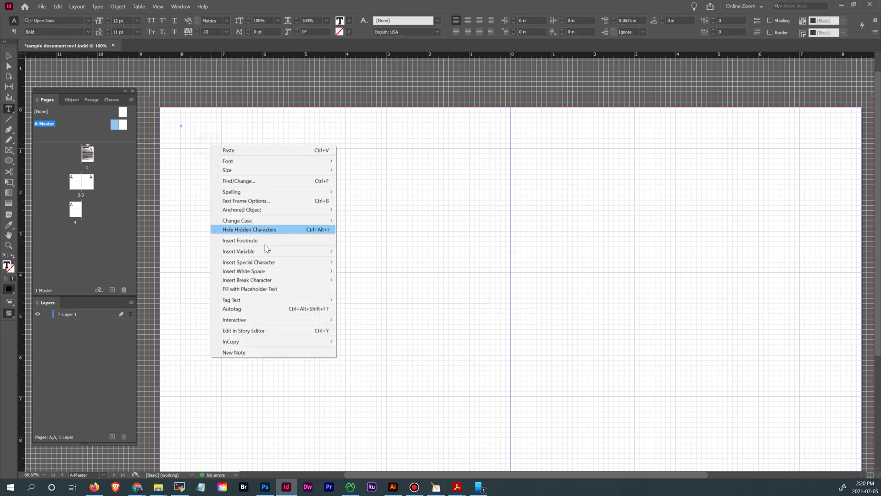
click(271, 288)
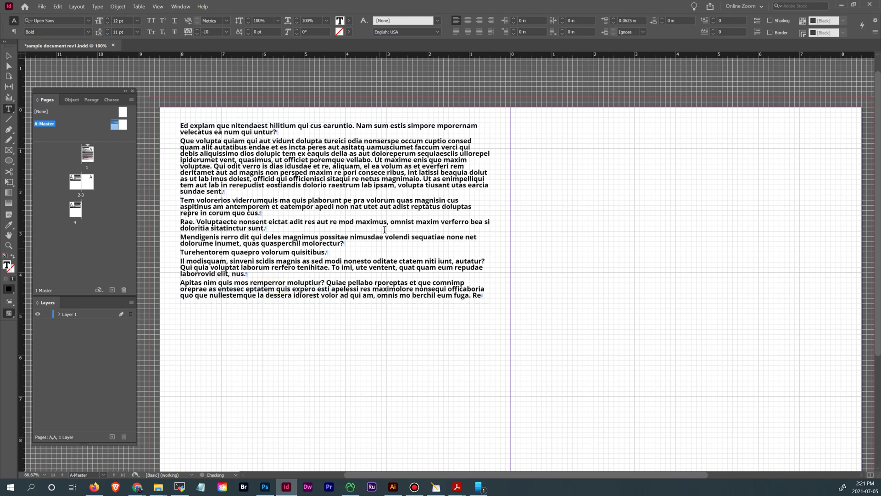
Apply the [Basic Paragraph] style to all the placeholder text in the left master page's text frame.
click(231, 145)
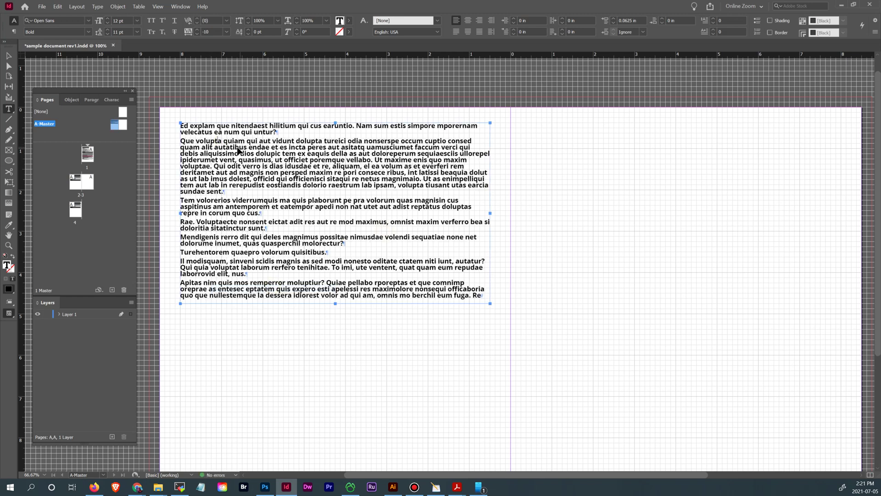
click(94, 100)
drag(210, 127, 482, 296)
click(73, 121)
click(280, 273)
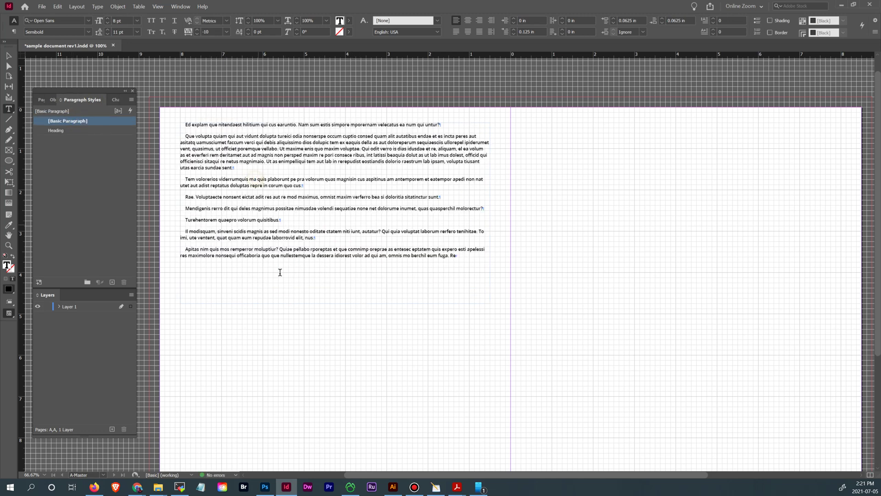
click(9, 56)
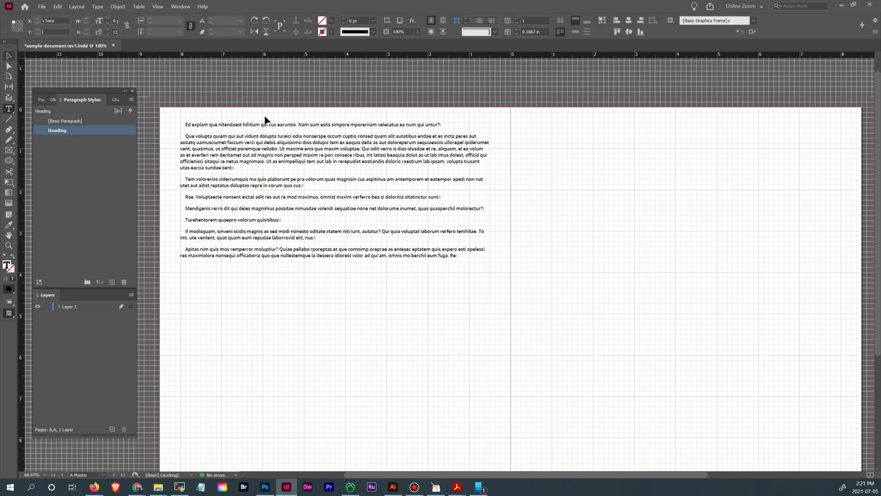
click(404, 171)
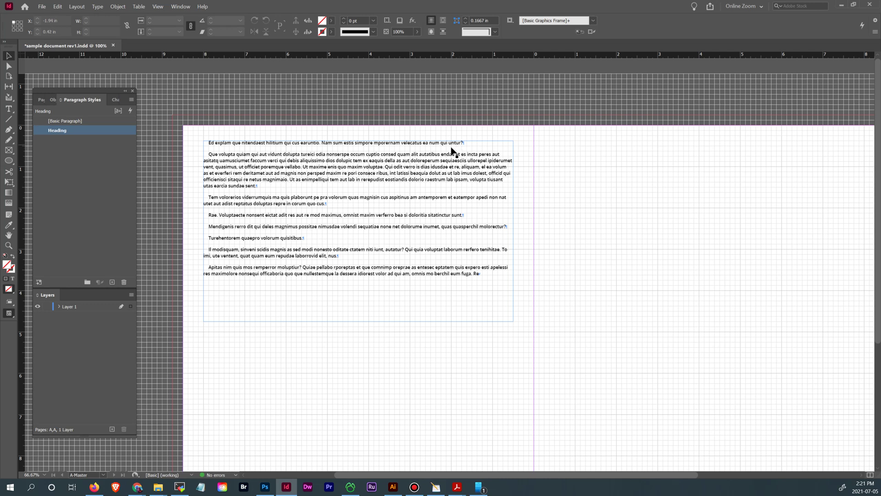
Draw a 2 in square graphic frame at X -8 in, Y 5 in below the text frame and fill it with [Black].
double_click(406, 270)
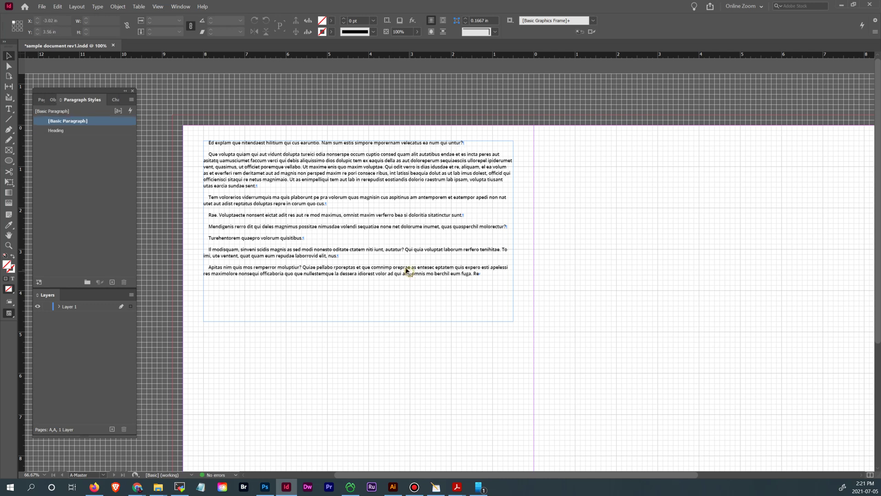
key(Escape)
key(f)
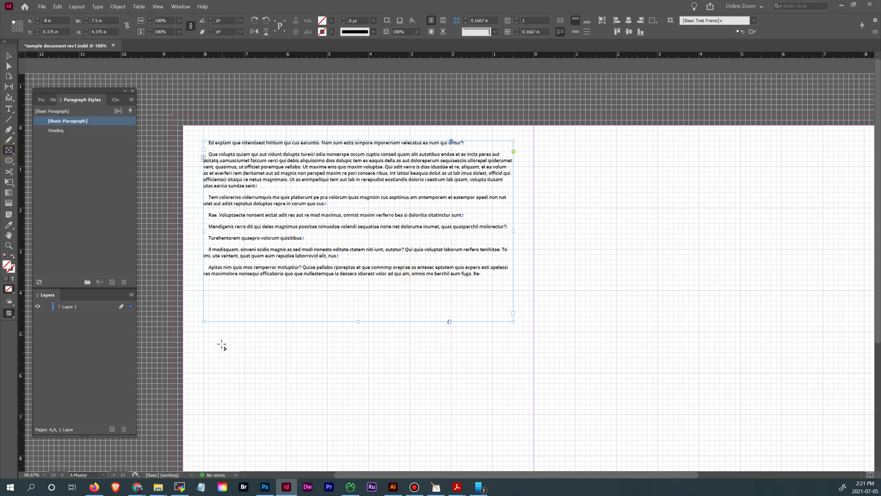
drag(204, 331, 287, 413)
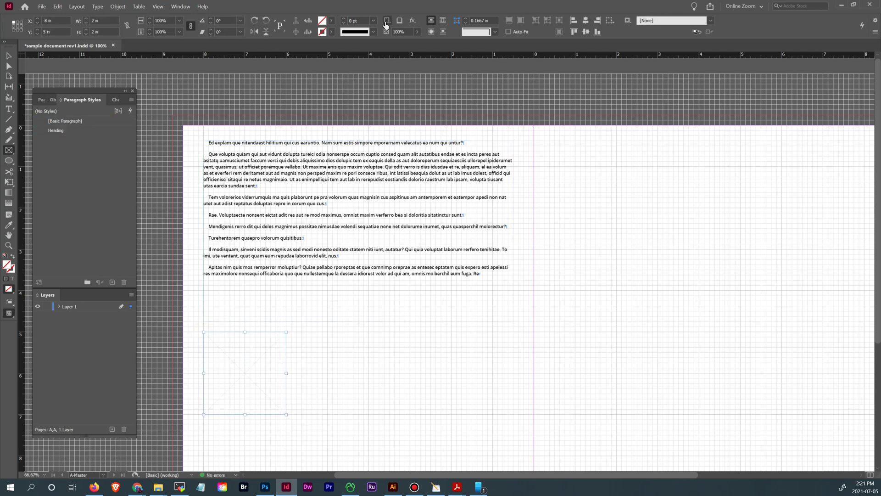
click(327, 20)
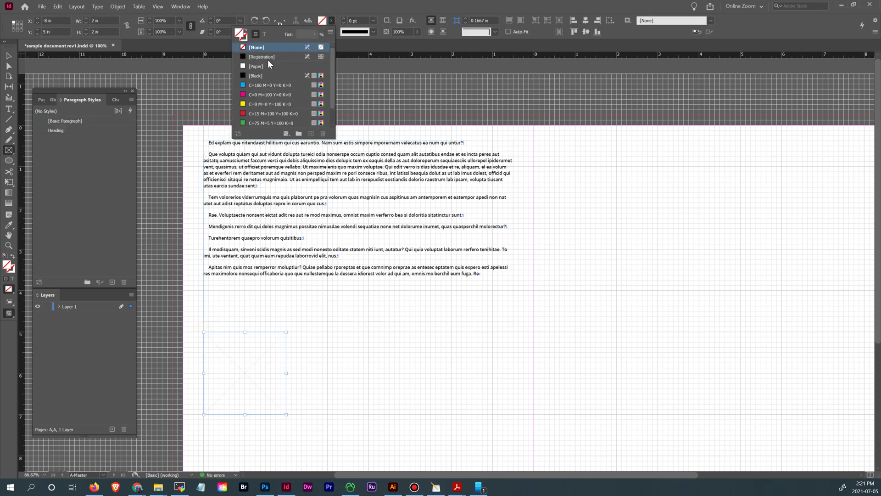
click(254, 75)
key(v)
key(Escape)
Copy the black square three times in a row toward the spine, leaving 0.125 in gaps between the squares.
scroll(292, 220, down, 2)
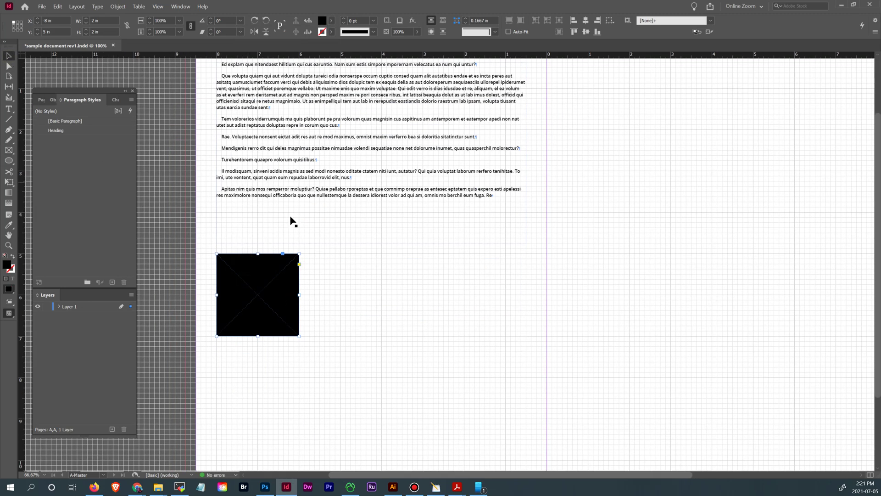
drag(252, 273, 488, 342)
click(496, 367)
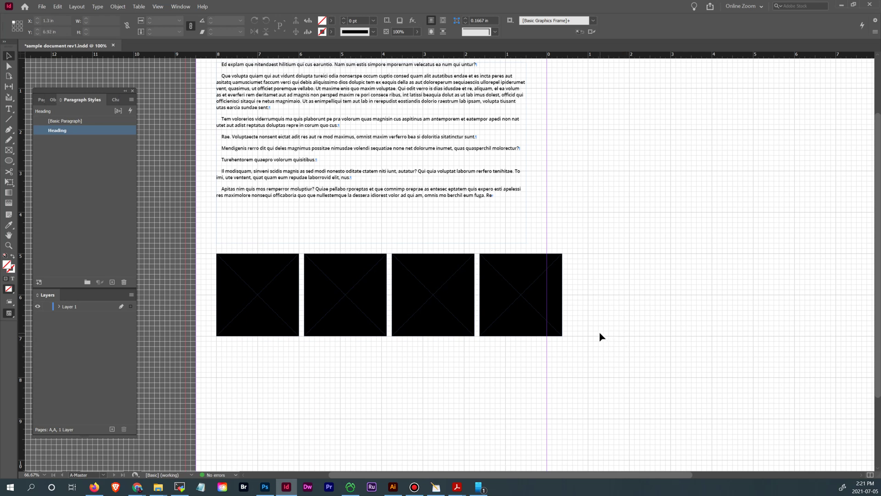
Check the grid-snapped X and Y positions of individual black squares in the row.
click(326, 269)
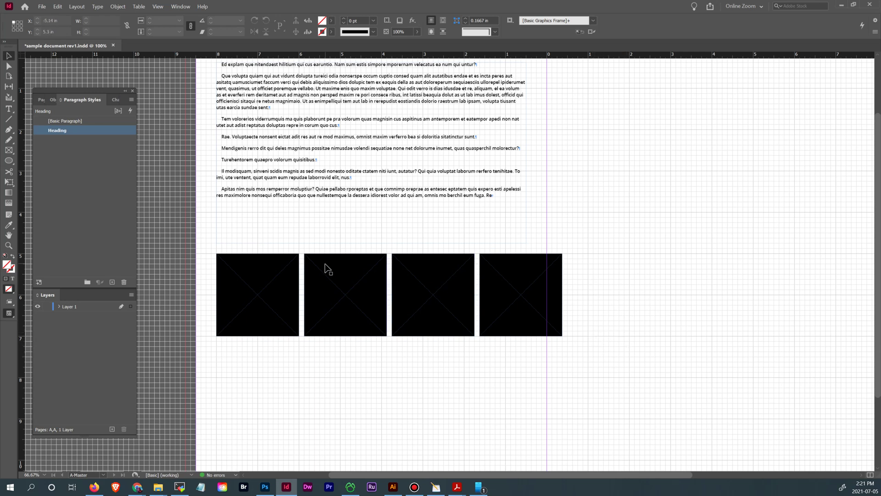
click(251, 272)
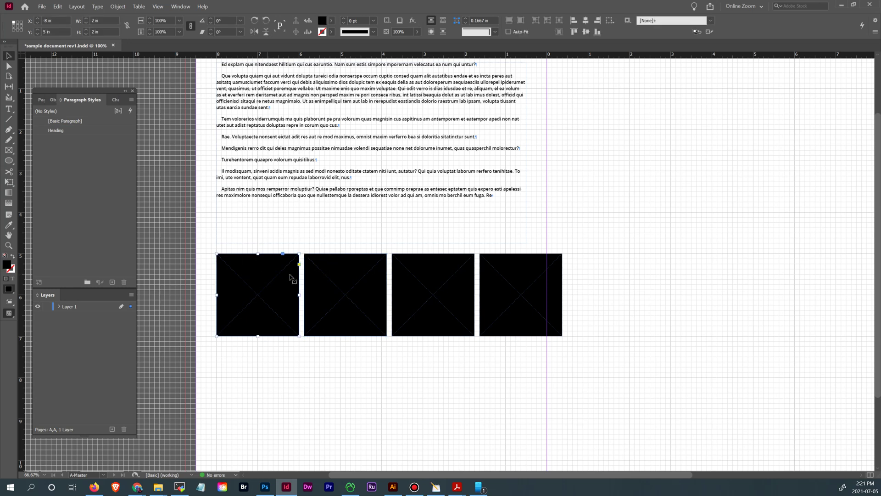
click(330, 279)
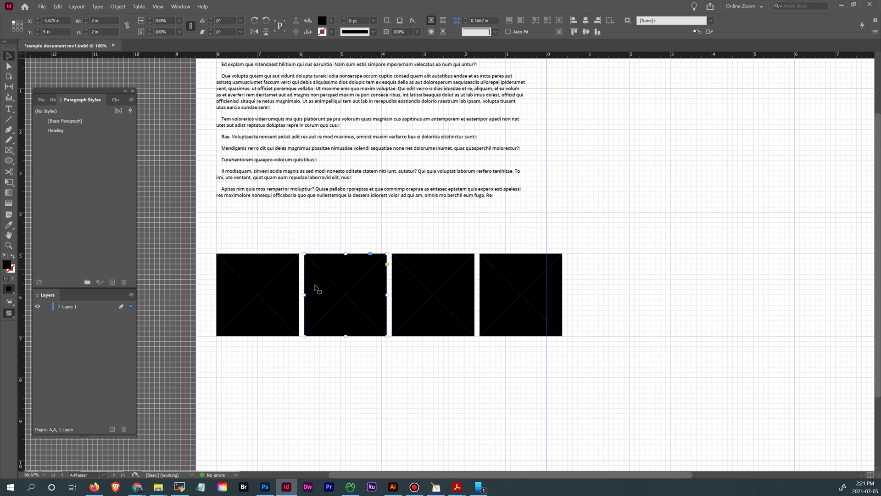
drag(272, 282, 278, 283)
click(540, 320)
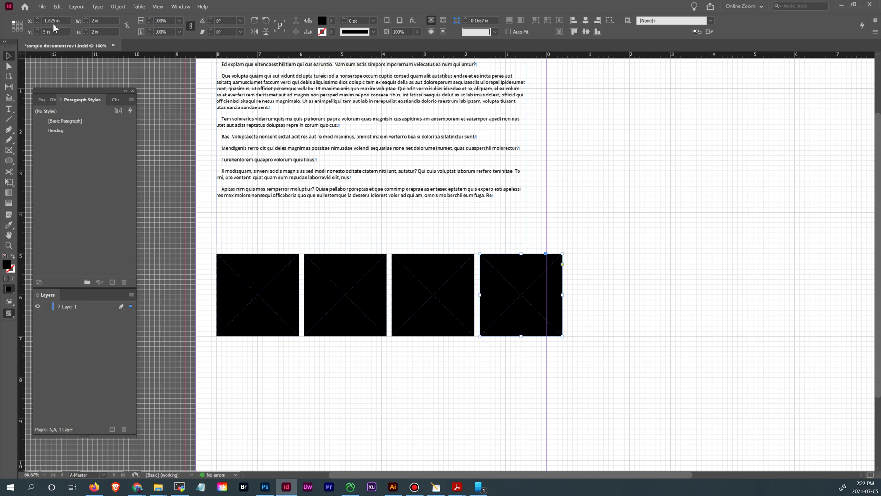
Shorten the placeholder text frame from its lower edge to a height of 3.625 in.
click(461, 243)
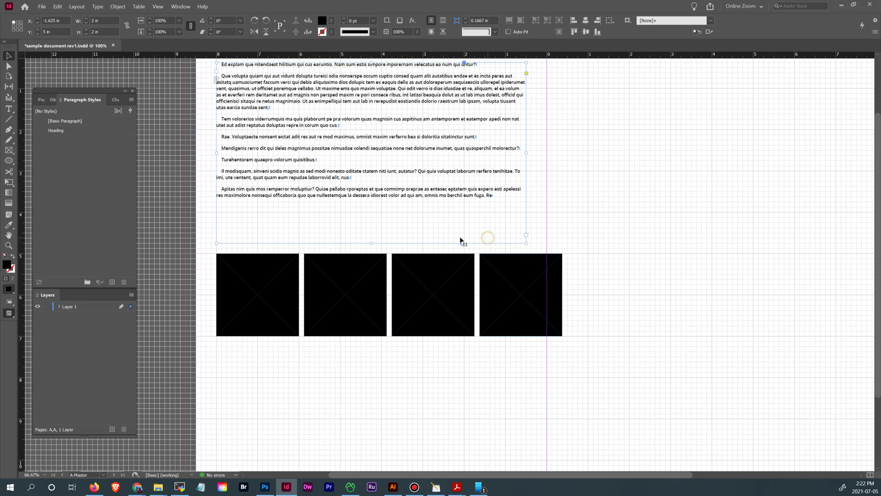
drag(373, 242, 370, 212)
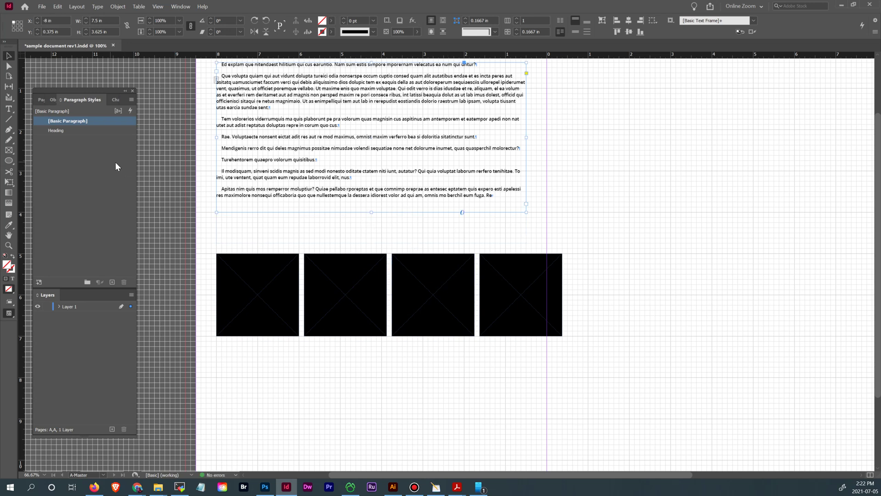
click(210, 236)
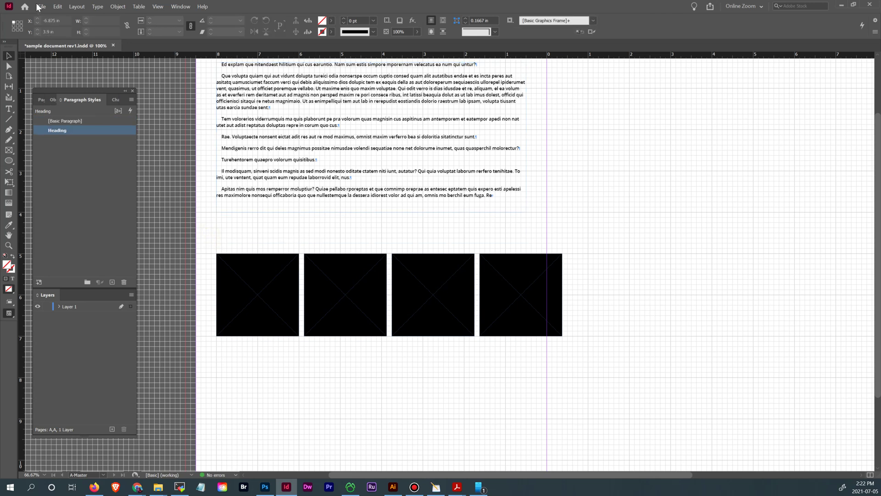
Set the document grid preferences to 10 subdivisions both horizontally and vertically.
click(39, 6)
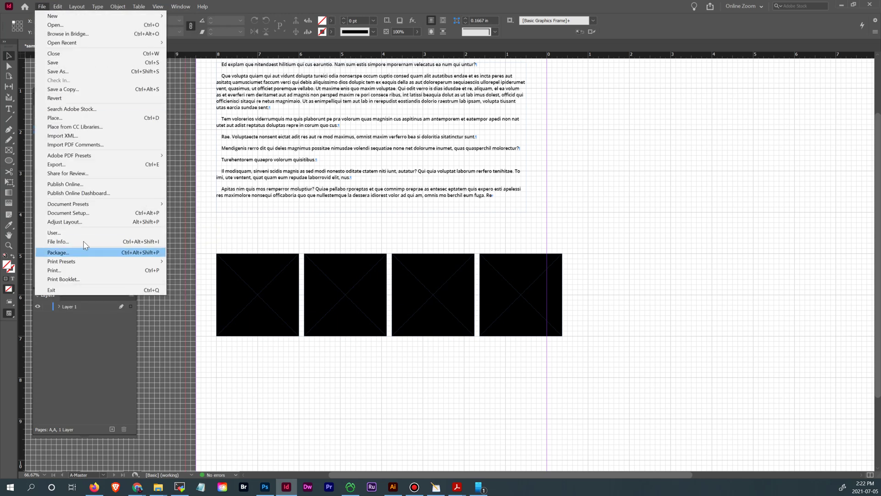
click(39, 7)
click(57, 6)
mouse_move(96, 321)
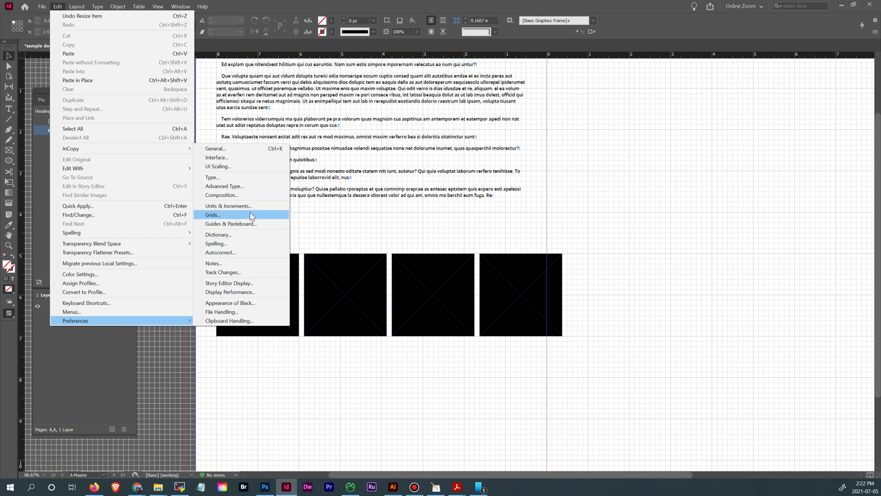
click(223, 216)
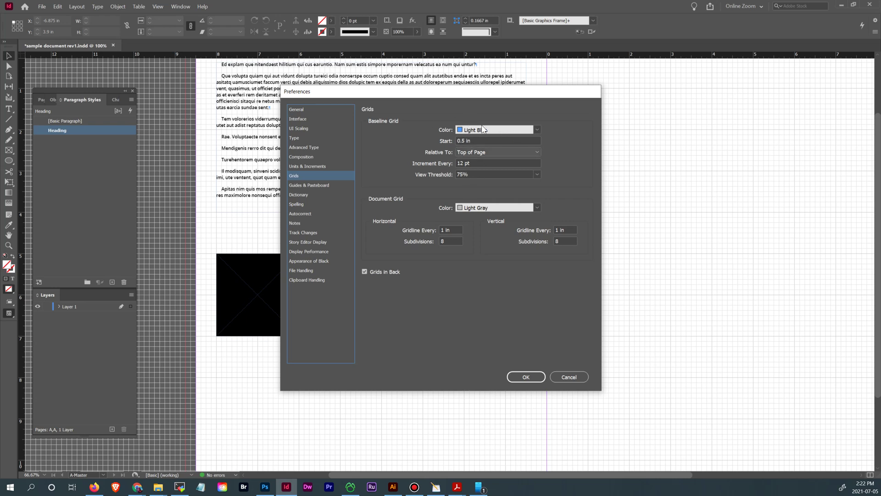
double_click(450, 240)
text(10)
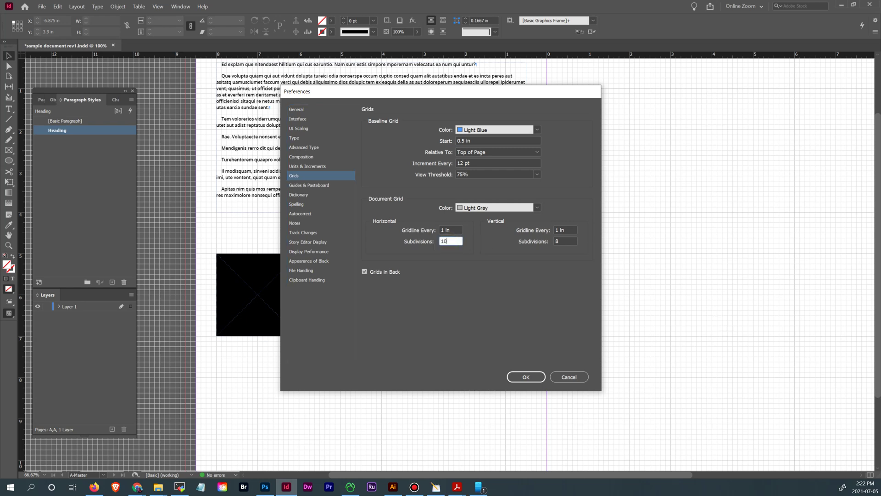
double_click(565, 241)
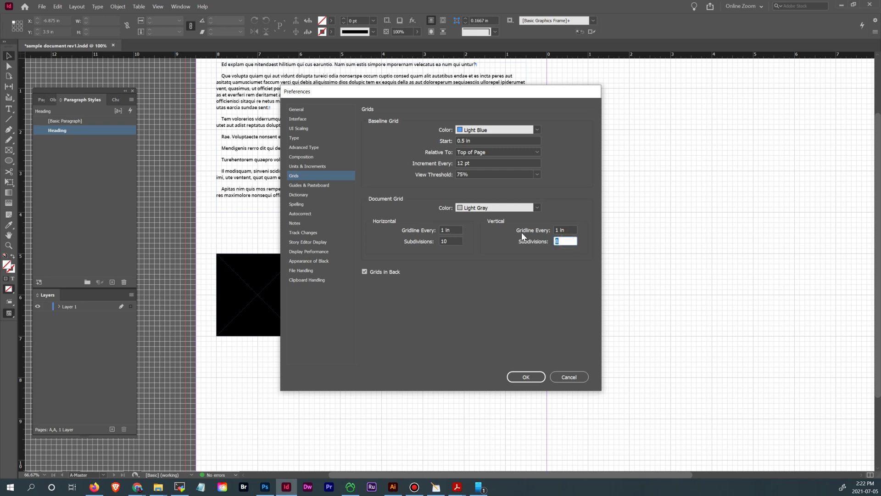
text(10)
click(536, 208)
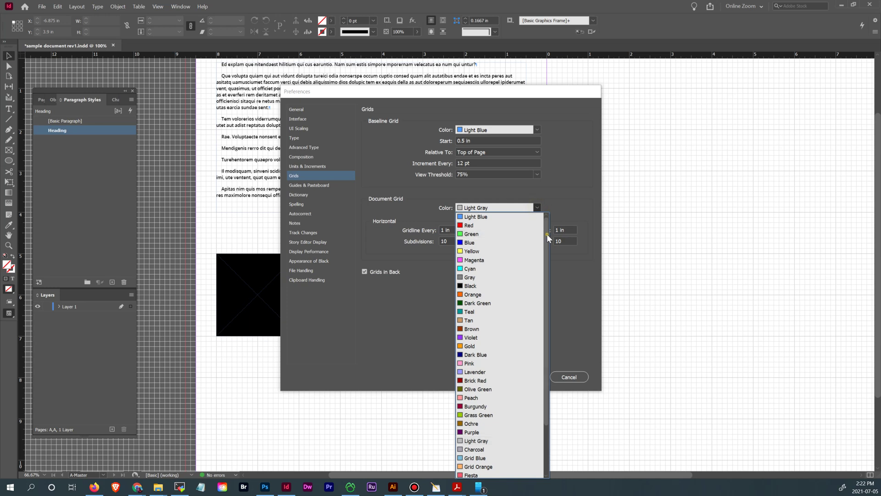
drag(547, 233, 555, 195)
click(563, 190)
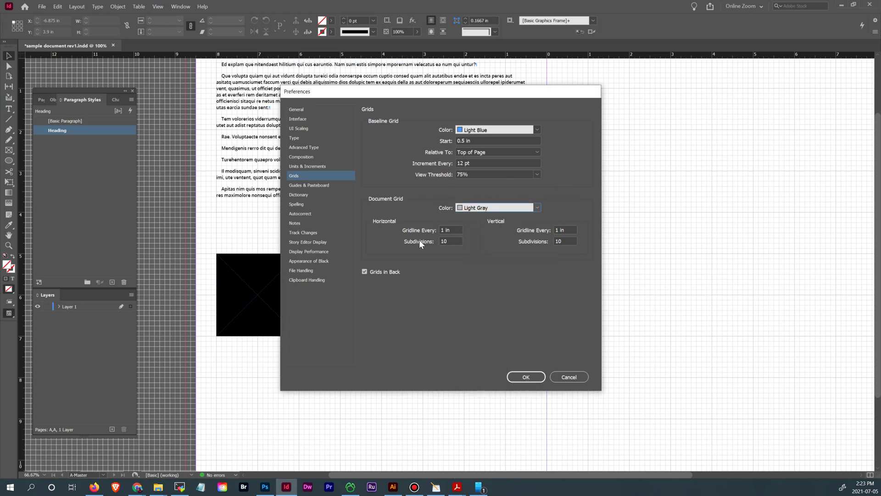
click(524, 377)
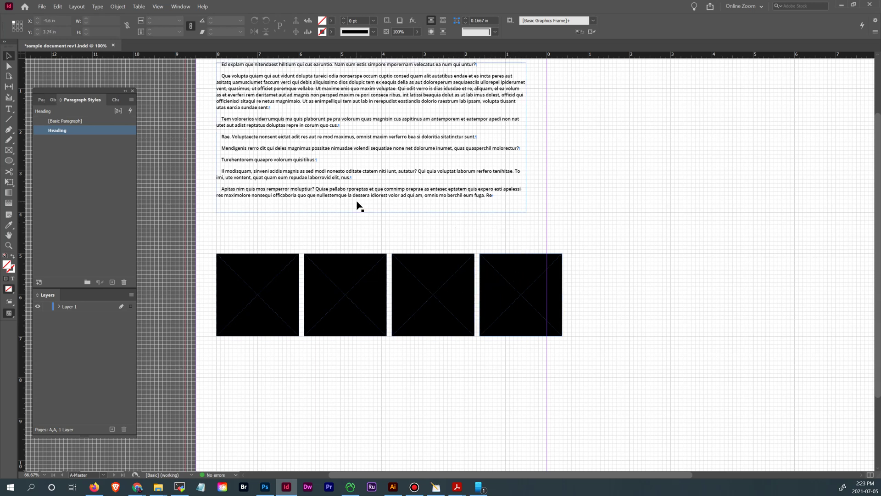
Delete all four black squares from the master page.
click(271, 262)
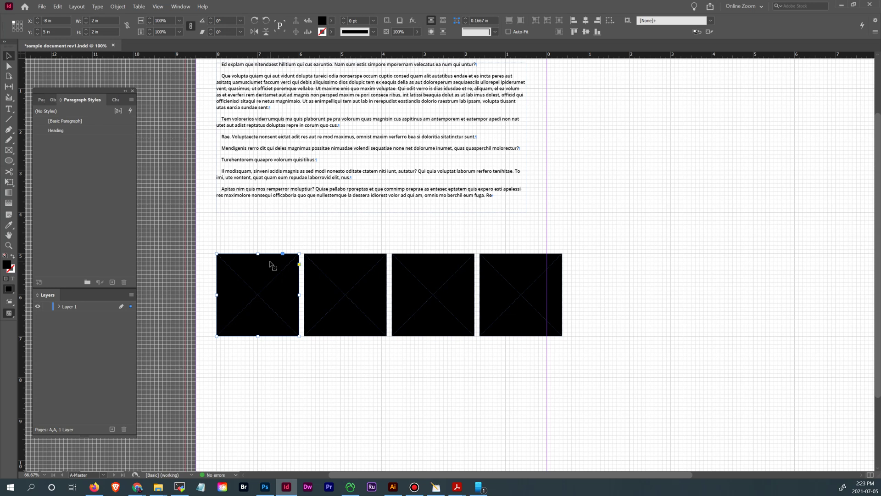
drag(263, 239, 517, 359)
key(Delete)
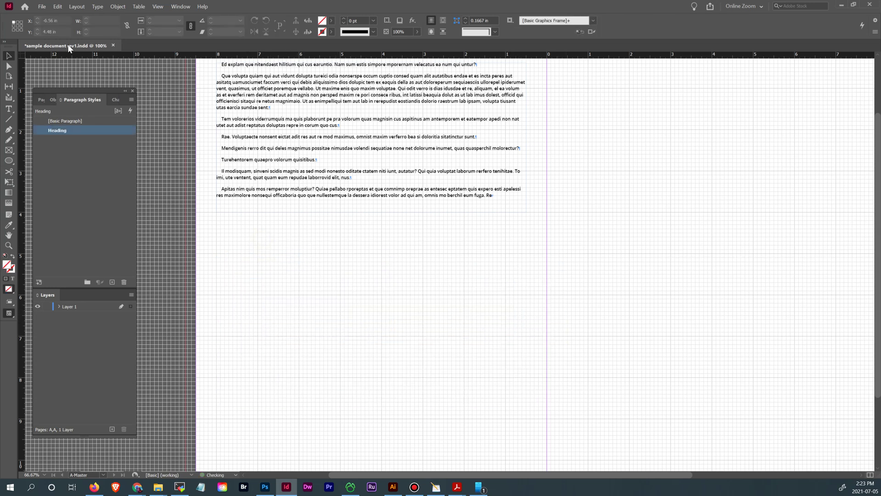
Draw a 4 in by 1.5 in frame at X -8 in, Y 4.2 in, turn it into a text frame and fill it with placeholder text.
click(9, 152)
drag(216, 221, 380, 282)
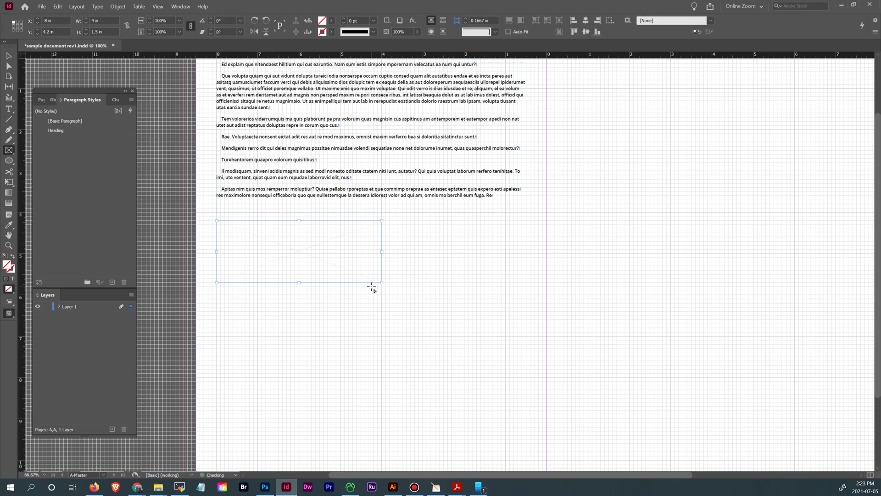
click(9, 108)
click(250, 243)
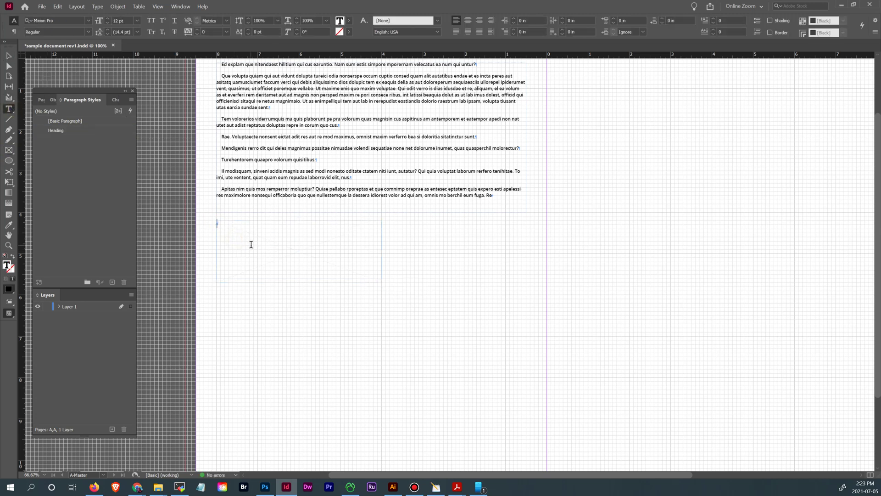
right_click(253, 244)
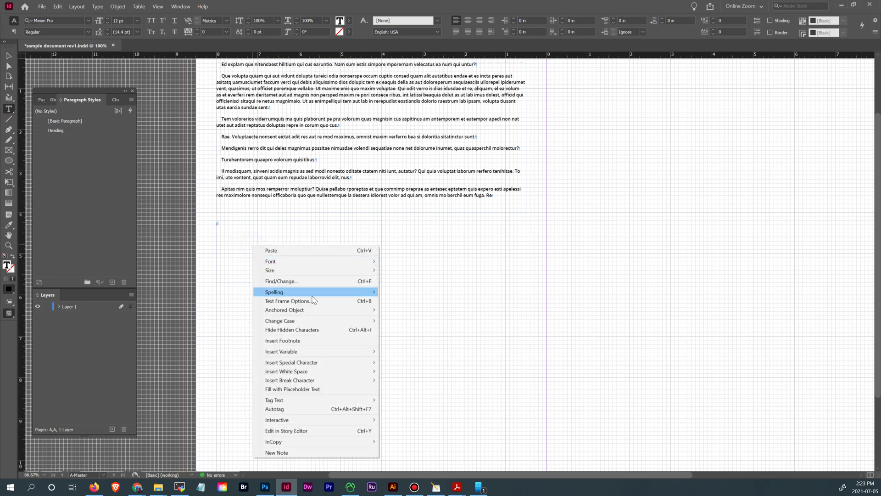
mouse_move(318, 294)
click(317, 389)
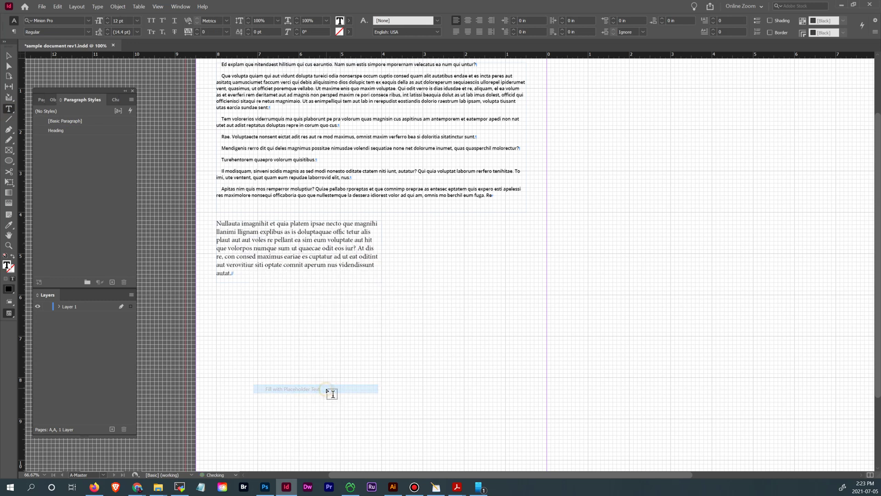
Apply the [Basic Paragraph] style to the text in the 4 in wide frame and leave the frame selected.
click(9, 56)
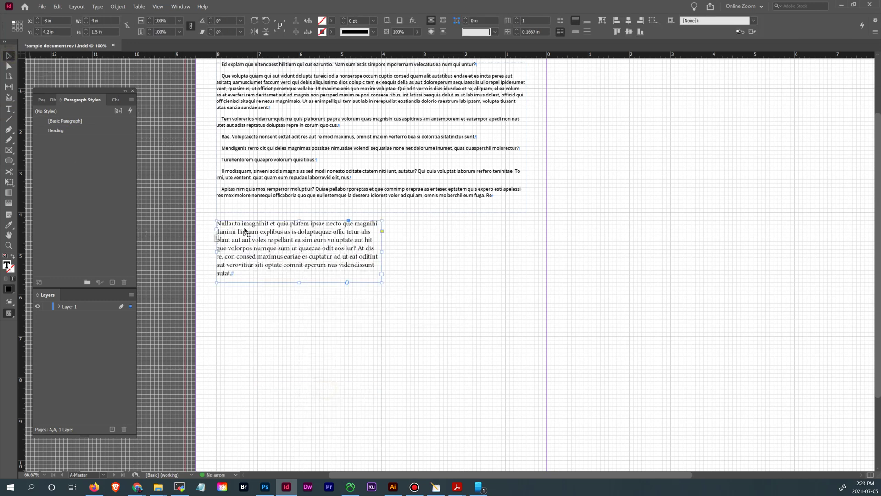
click(248, 231)
click(74, 122)
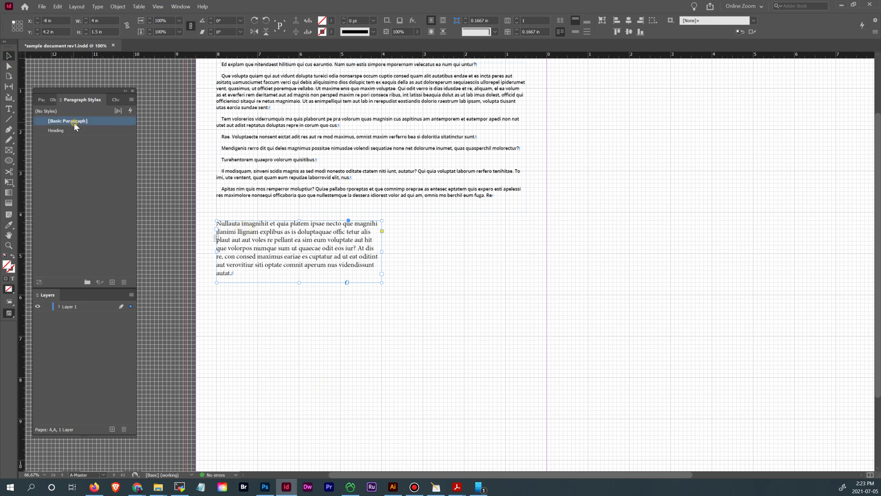
double_click(221, 224)
triple_click(221, 223)
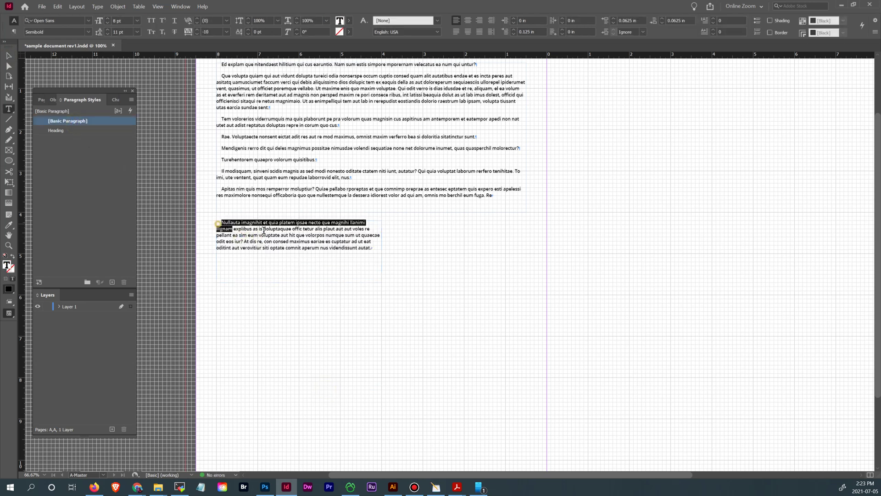
click(221, 223)
click(7, 57)
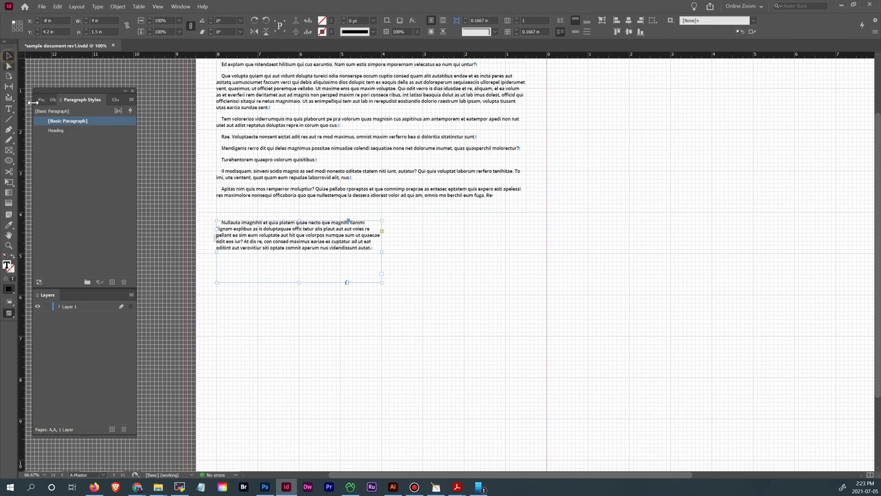
Fill the 4 in wide text frame with the red C=15 M=100 Y=100 K=0 swatch and deselect it.
click(331, 20)
click(267, 114)
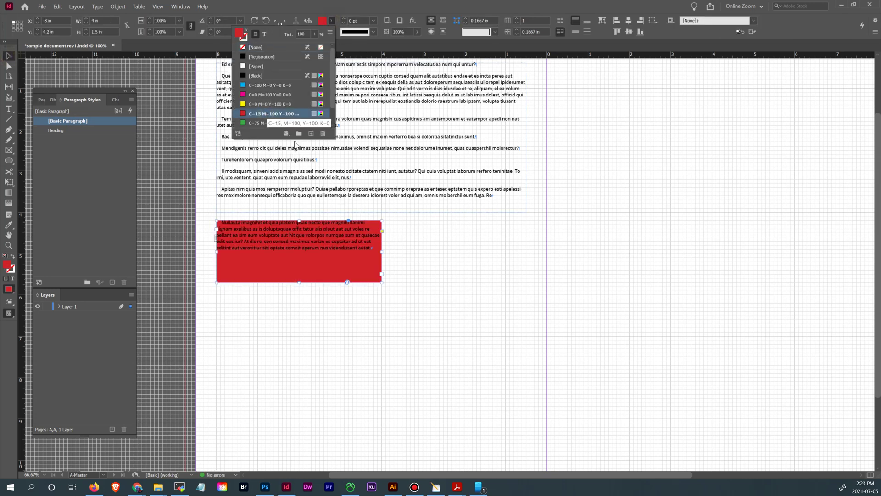
click(478, 232)
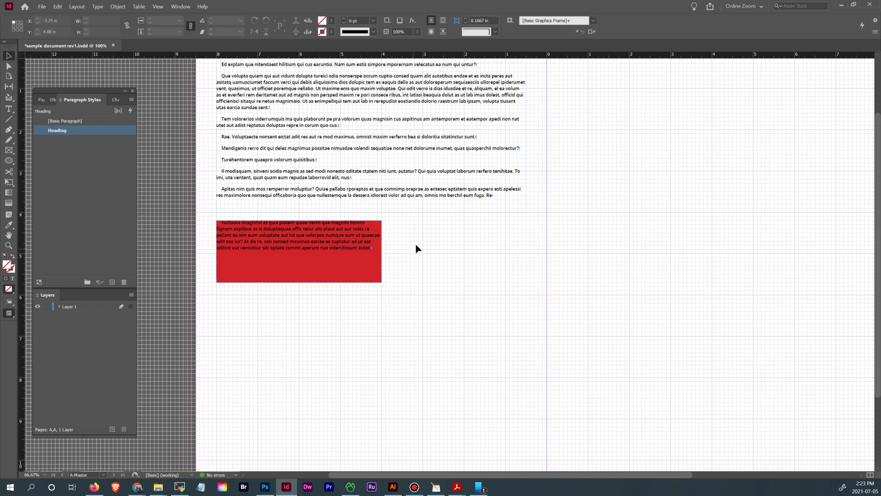
Open the red frame's text frame options and try the inset spacing on all sides up to 0.25 in and back to 0.0625 in.
click(338, 236)
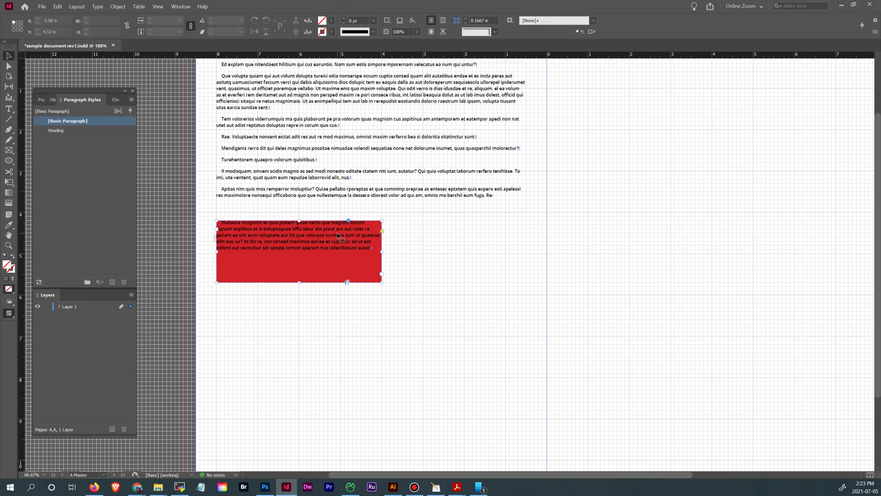
right_click(279, 239)
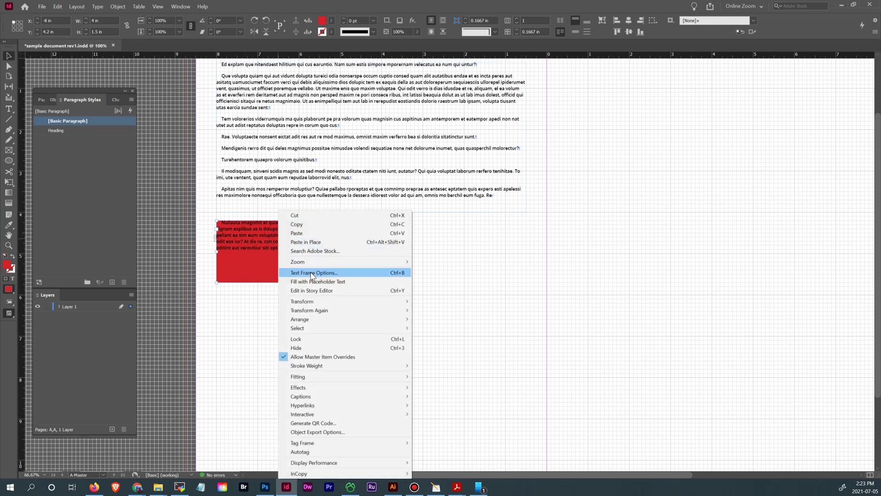
click(311, 273)
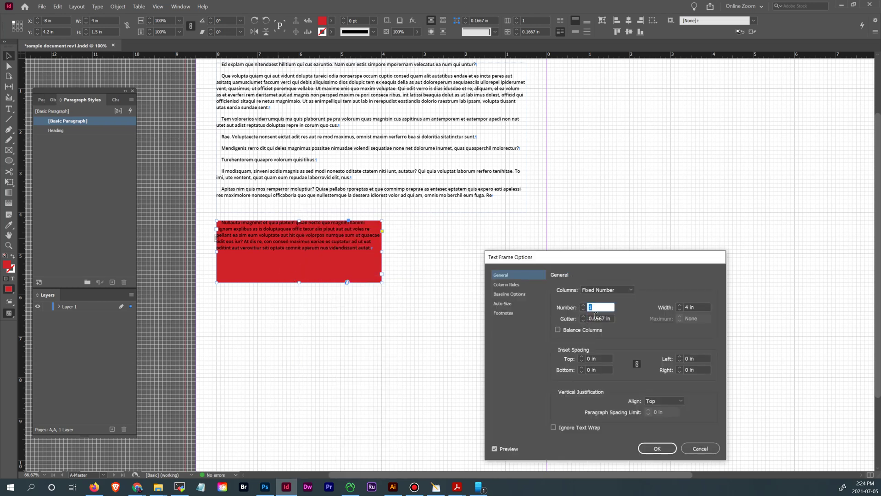
click(582, 356)
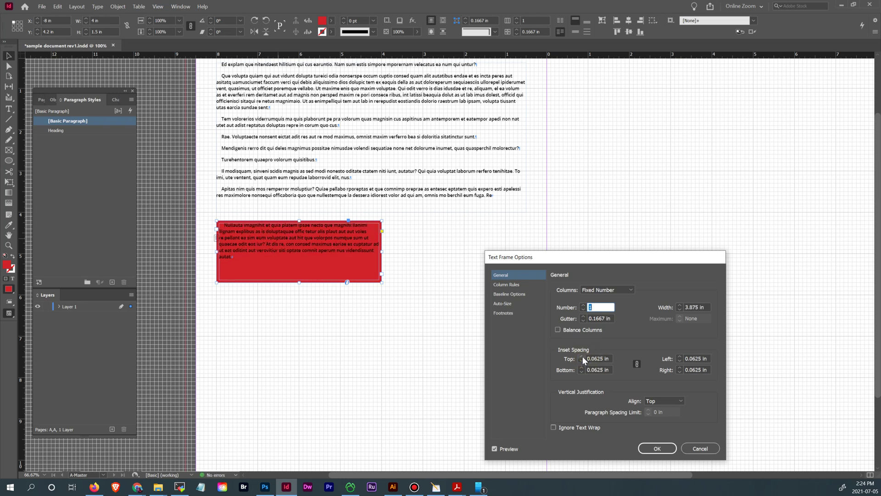
click(582, 356)
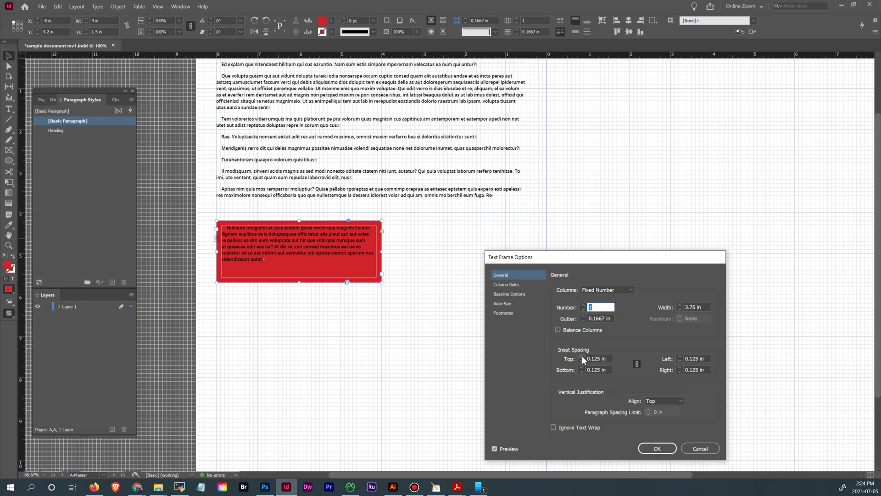
click(582, 356)
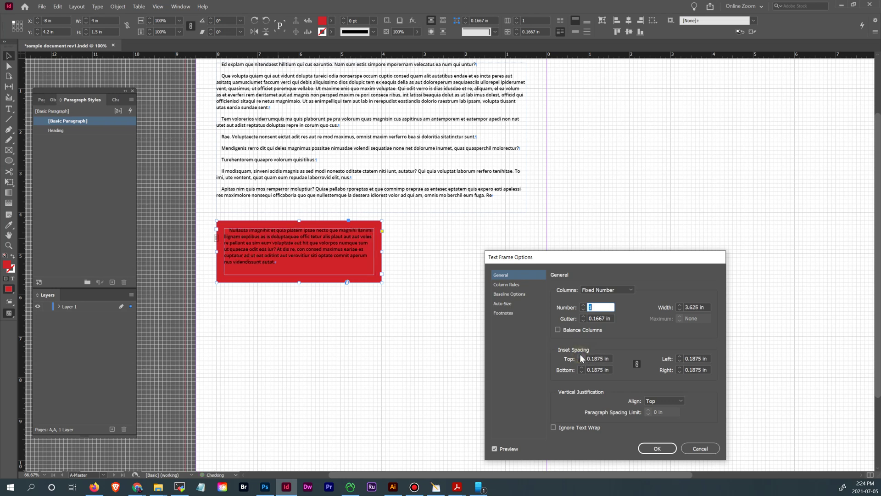
click(581, 355)
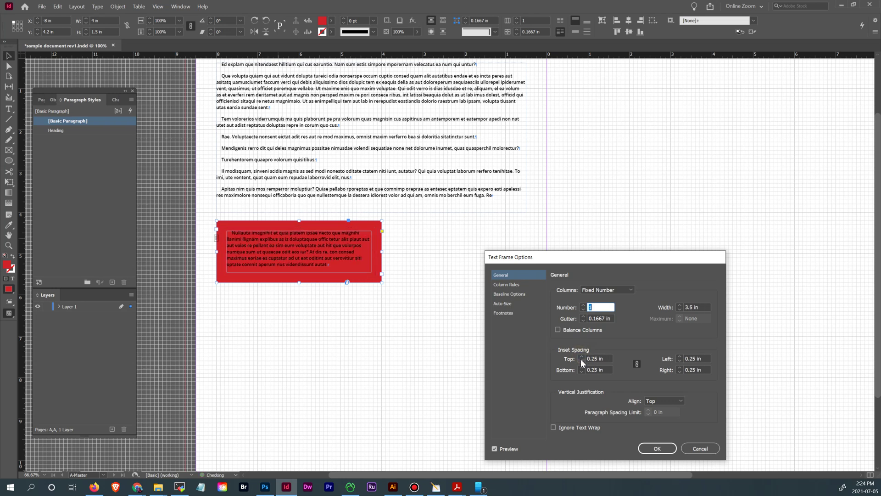
click(580, 359)
click(580, 360)
click(581, 360)
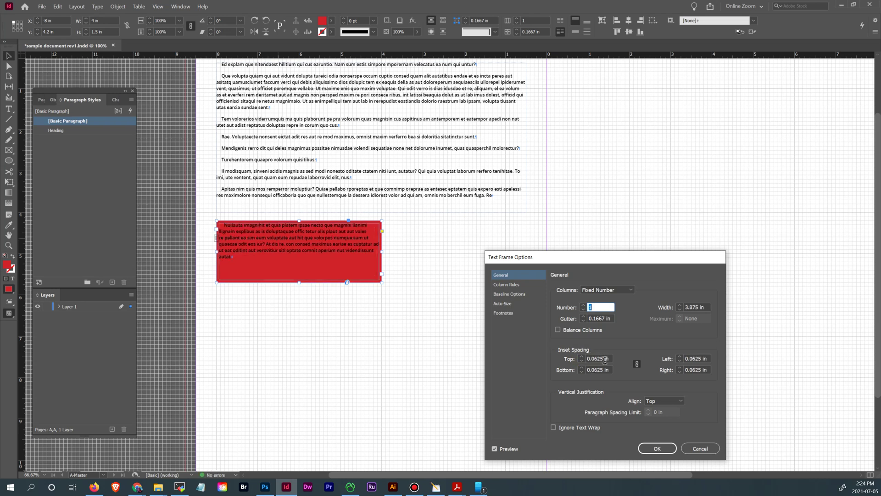
Set the red frame's inset spacing to 0.1 in on all sides and its vertical justification to Center.
drag(603, 358, 592, 360)
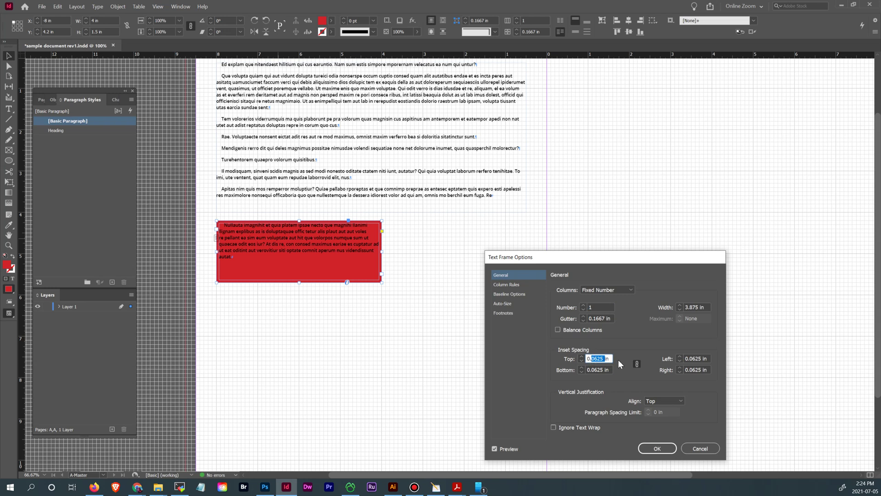
mouse_move(603, 358)
mouse_down()
mouse_move(587, 359)
mouse_move(593, 365)
mouse_up()
text(1)
click(700, 359)
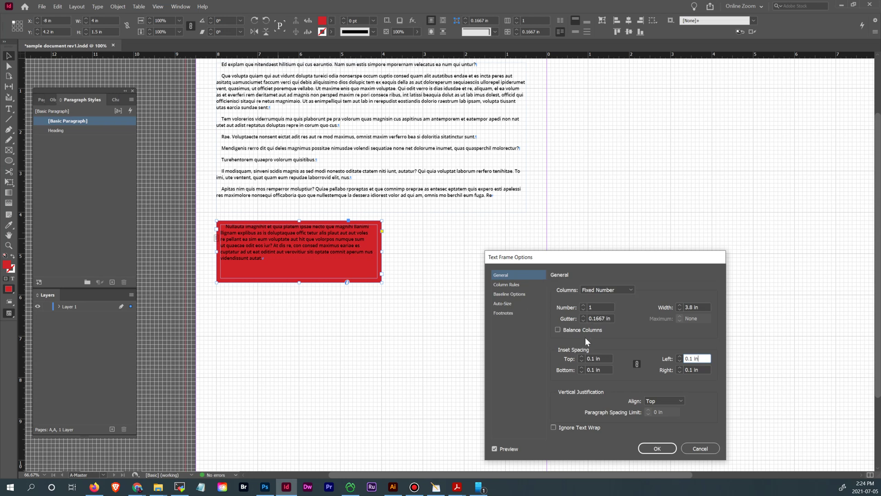
click(681, 401)
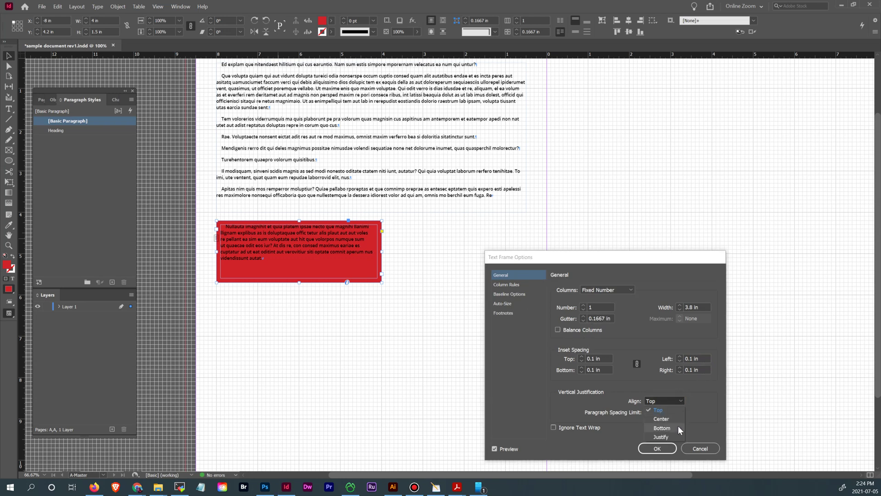
click(678, 420)
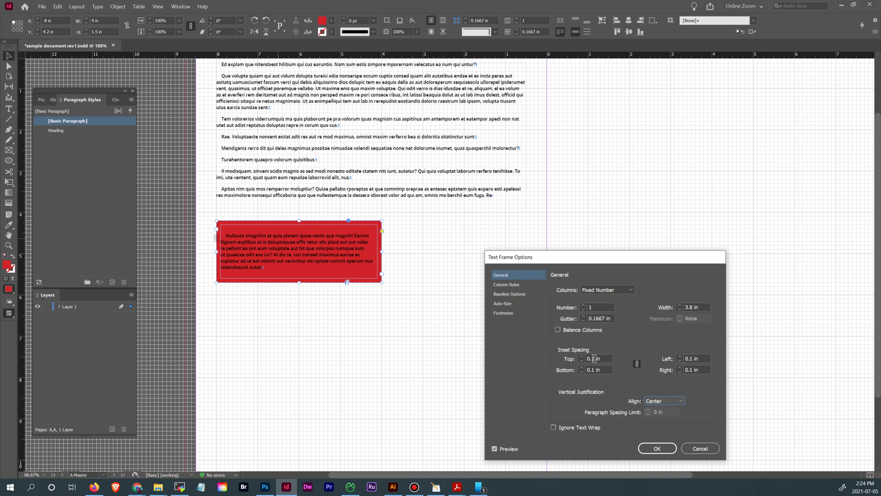
Set the red frame's inset spacing to 0.2 in on all sides.
click(594, 358)
key(BackSpace)
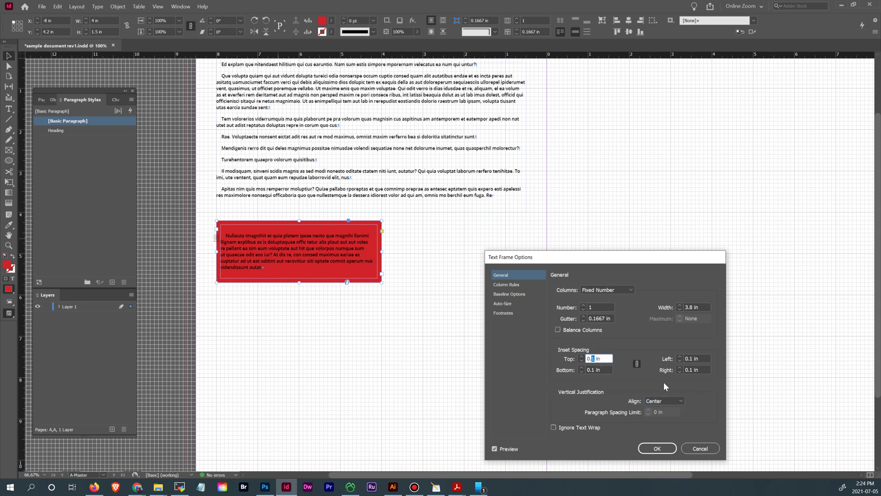
text(2)
click(597, 368)
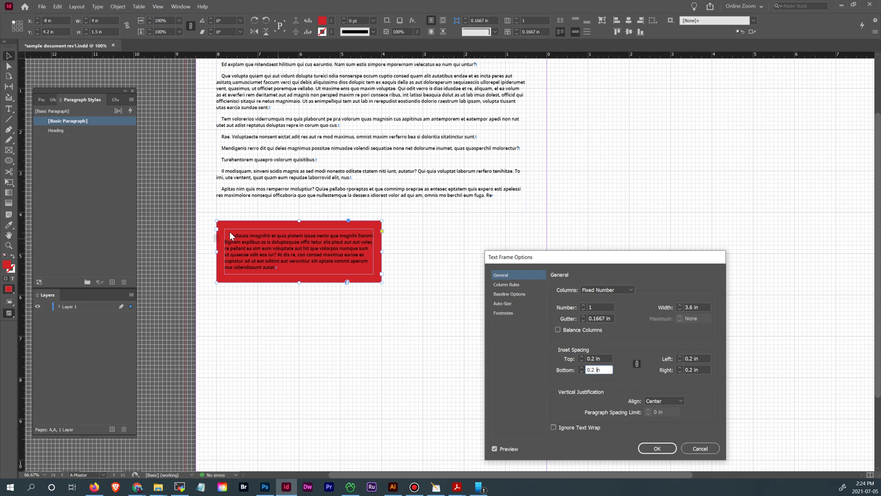
Set the red frame's inset spacing to 0.125 in on all sides and apply the text frame options.
click(582, 360)
click(582, 360)
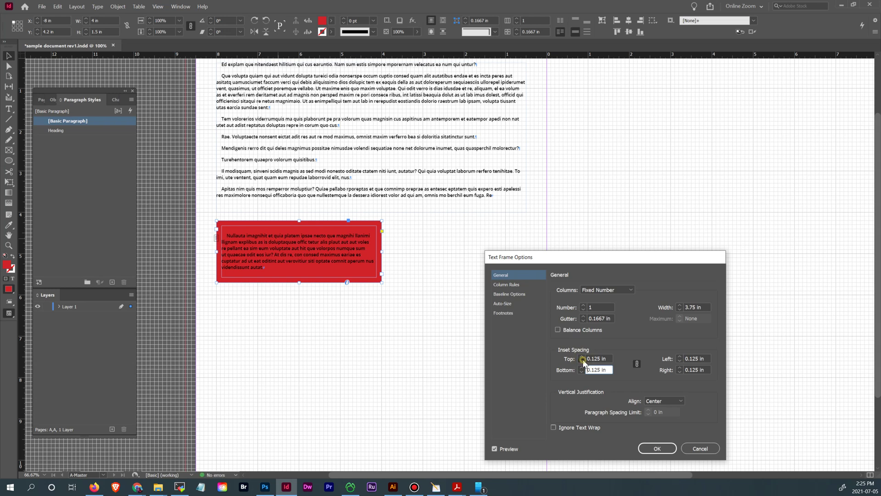
click(582, 360)
click(581, 357)
click(656, 450)
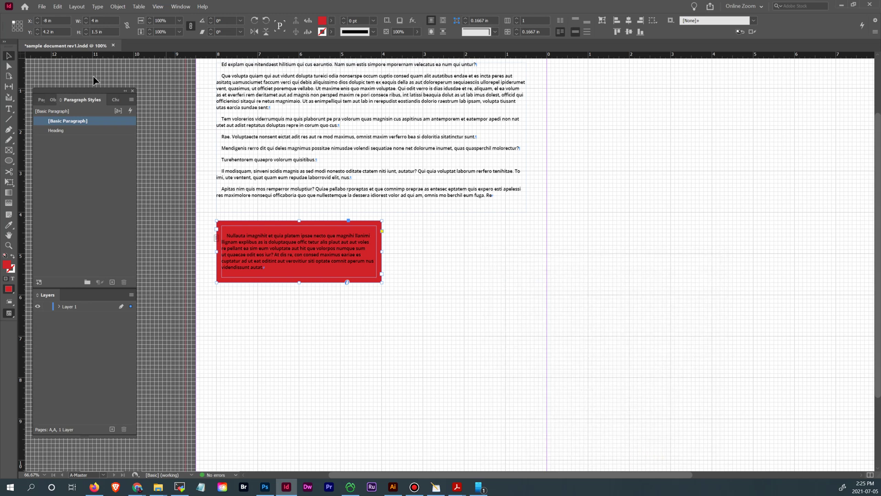
Open the margins and columns settings for the master spread and set all four linked margins to 1 in.
scroll(166, 106, up, 3)
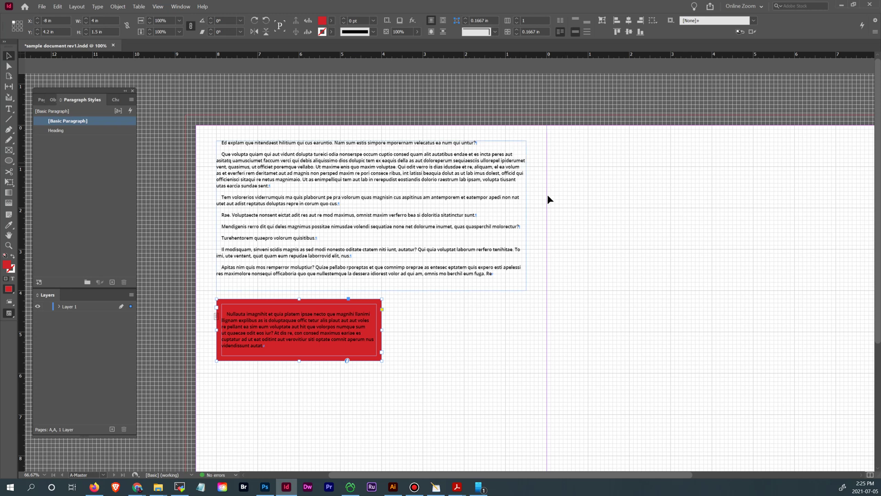
scroll(595, 179, down, 5)
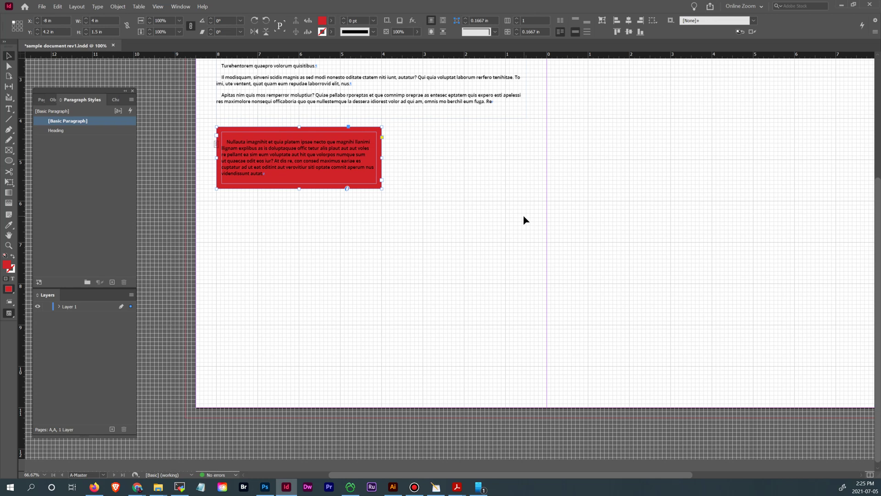
scroll(525, 220, up, 3)
scroll(525, 220, up, 1)
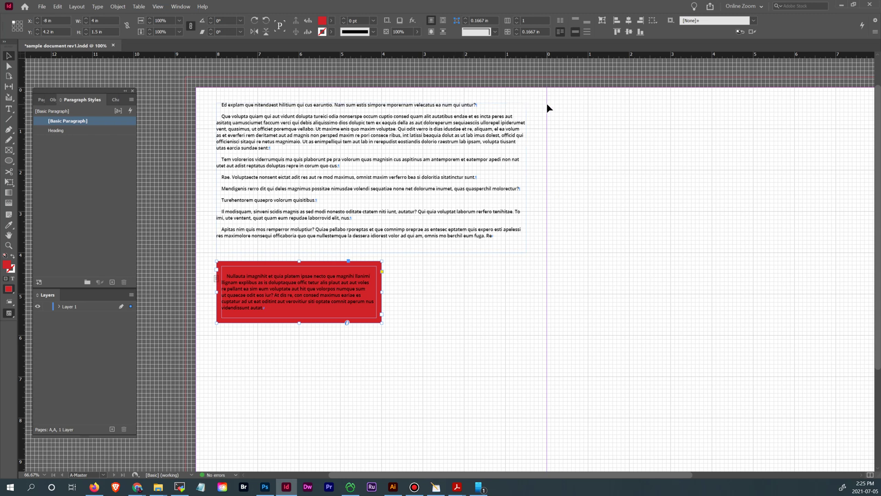
click(77, 6)
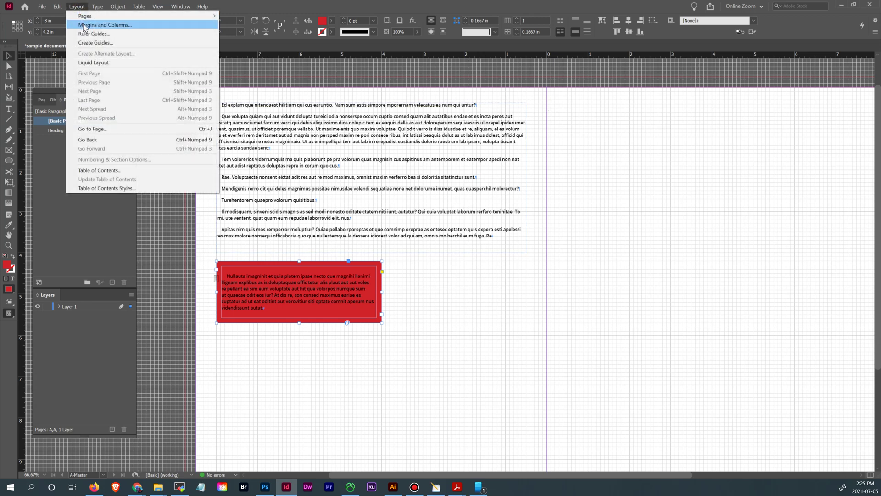
click(83, 26)
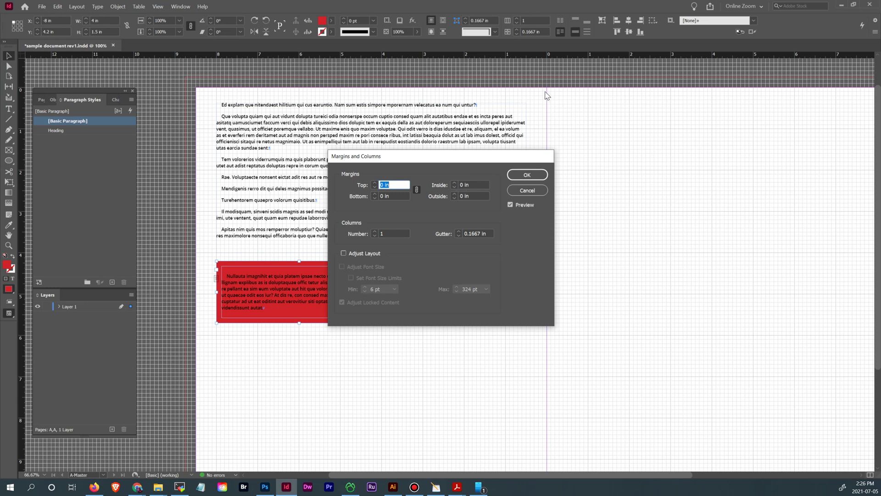
double_click(462, 185)
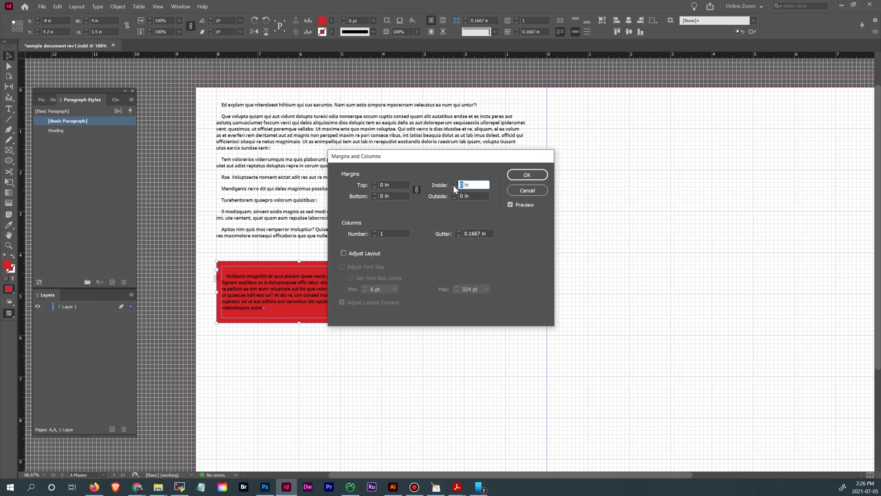
text(1)
double_click(461, 196)
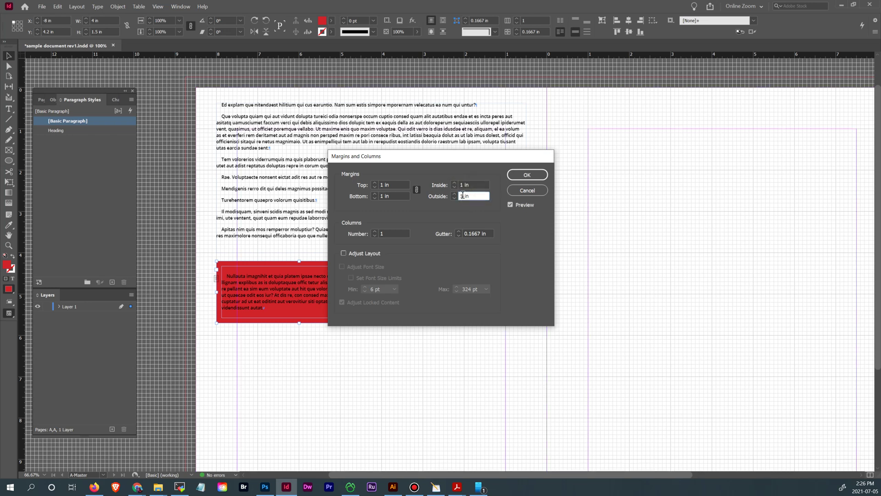
Unlink the margin values, set the outside and bottom margins to 0.5 in, and apply the margin settings.
click(417, 189)
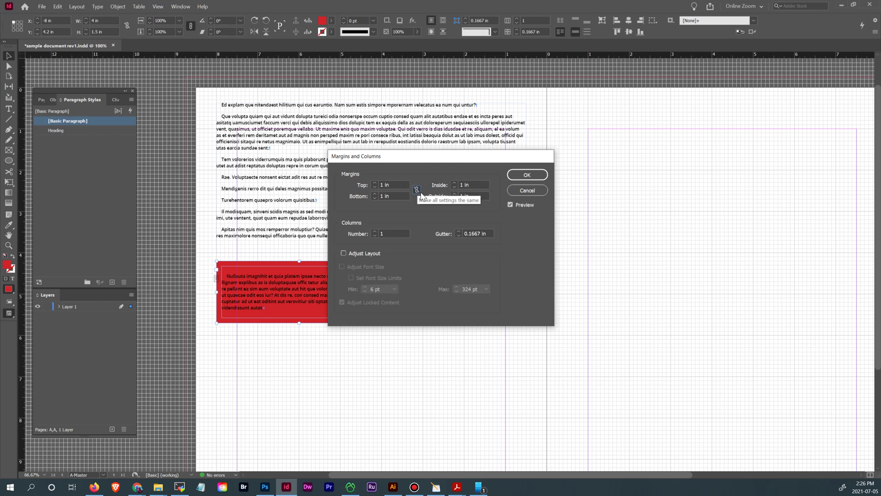
double_click(463, 197)
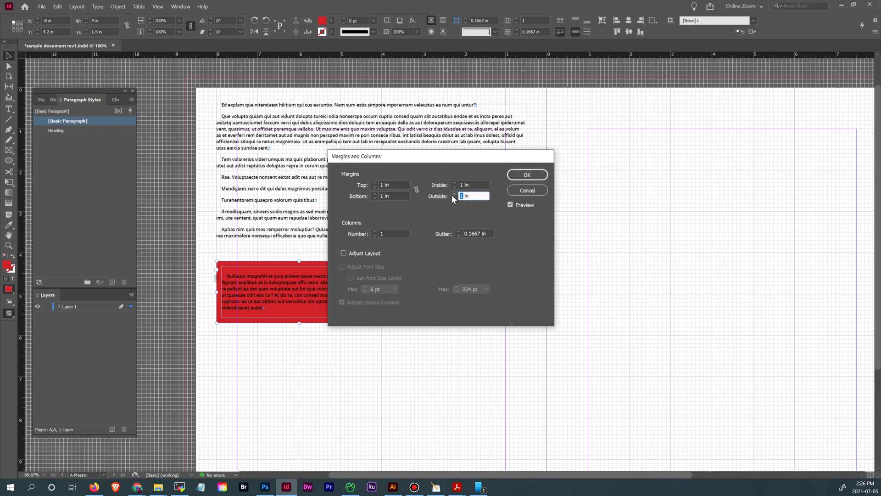
text(.5)
click(389, 184)
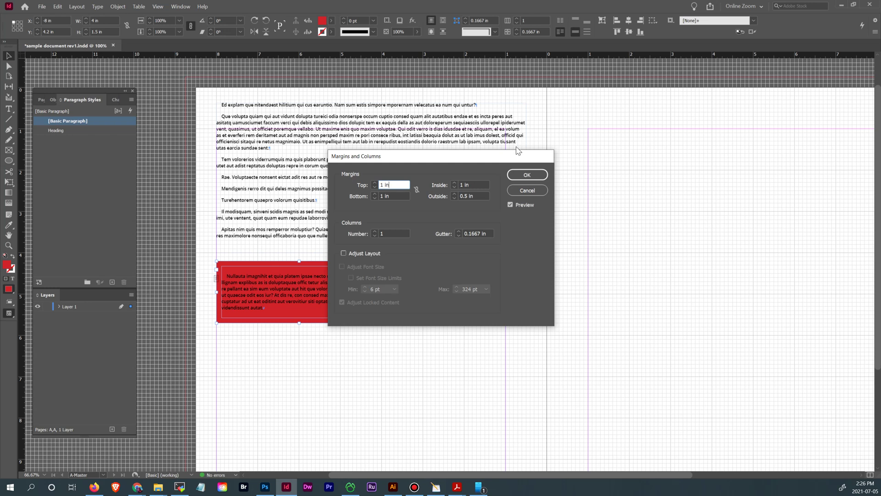
drag(481, 158, 488, 185)
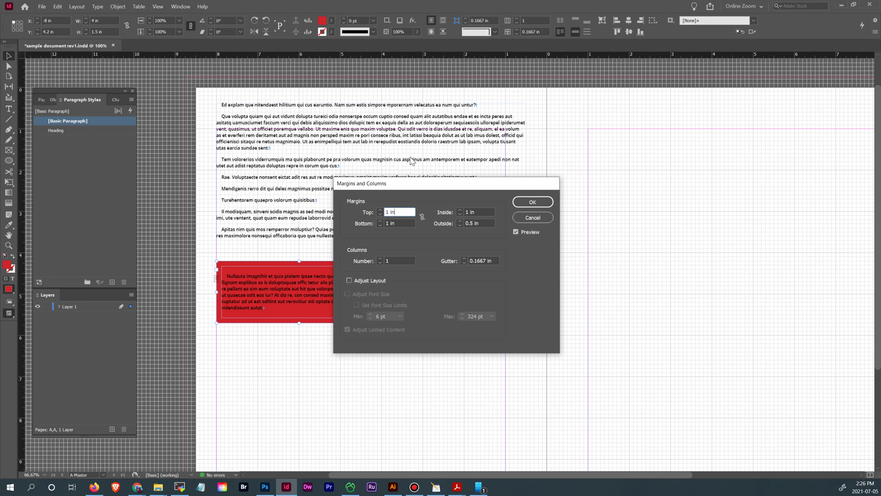
click(388, 223)
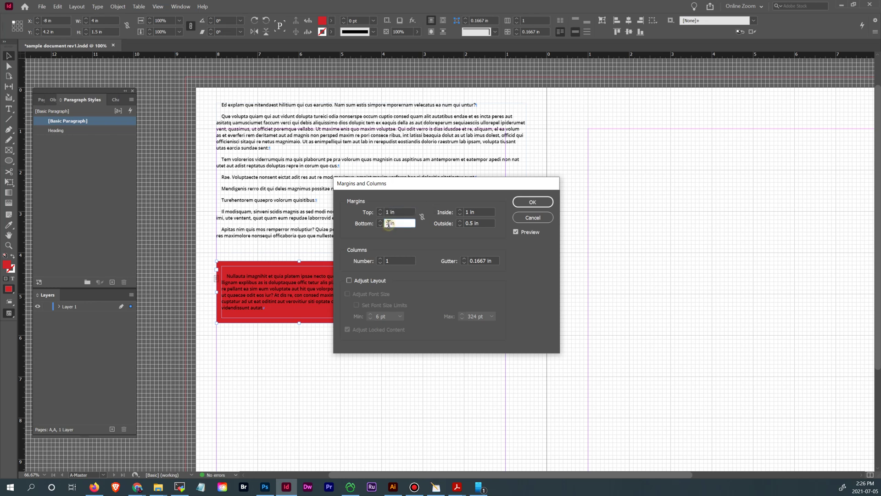
text(.5)
click(539, 203)
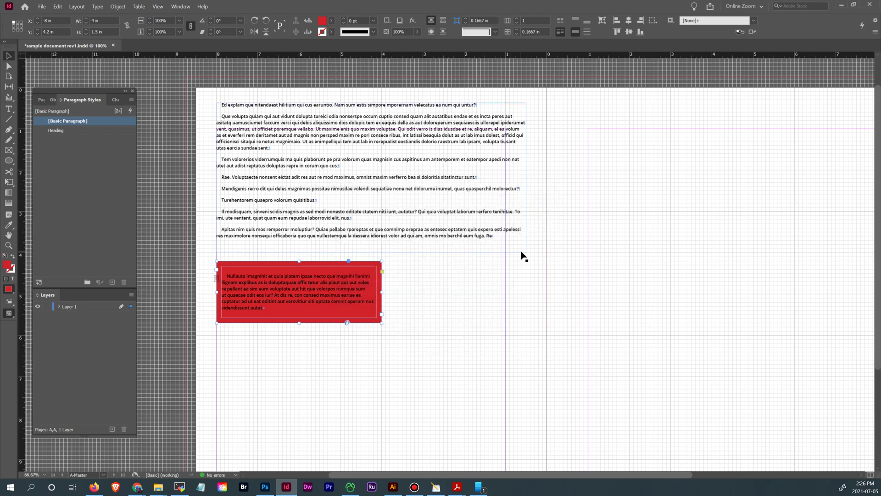
Move the red text frame straight down to about Y 6 in to make room for the large text frame.
key(ctrl+minus)
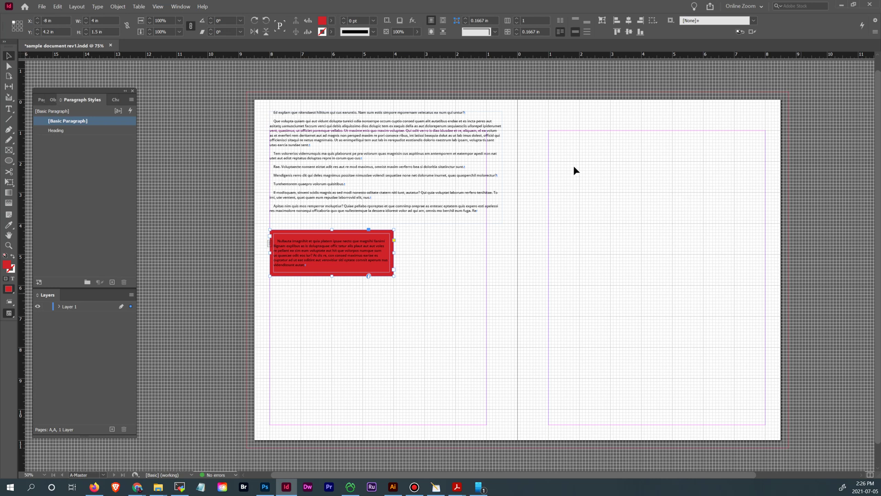
click(435, 130)
drag(344, 266, 346, 322)
Move the large text frame to X -8 in, Y 0.975 in and resize it to 7 in by 4.025 in to fit the margin width.
drag(364, 165, 339, 157)
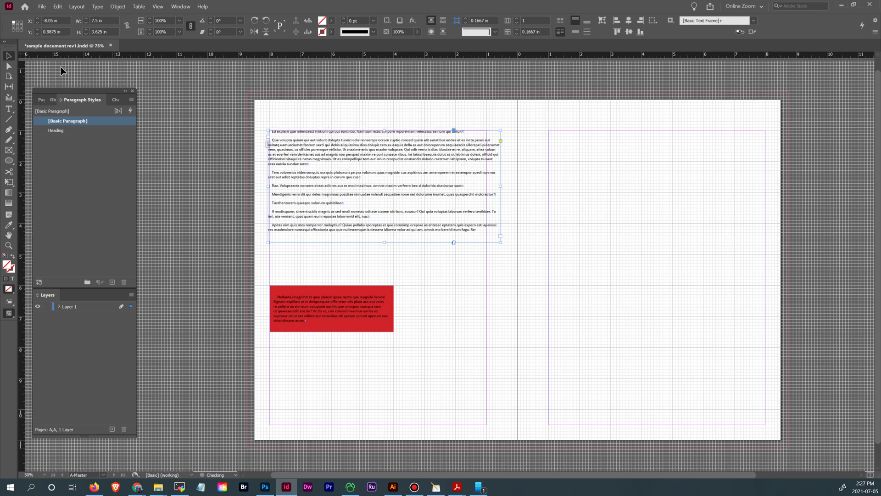
drag(285, 141, 285, 146)
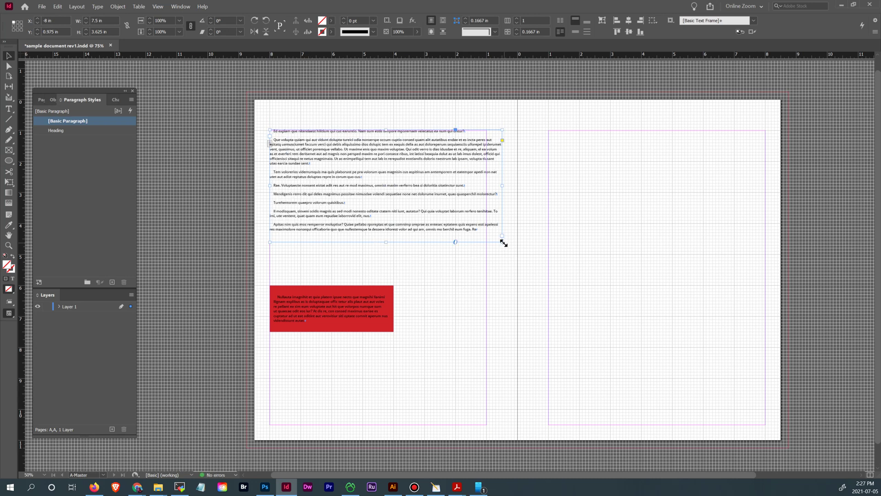
drag(503, 243, 487, 253)
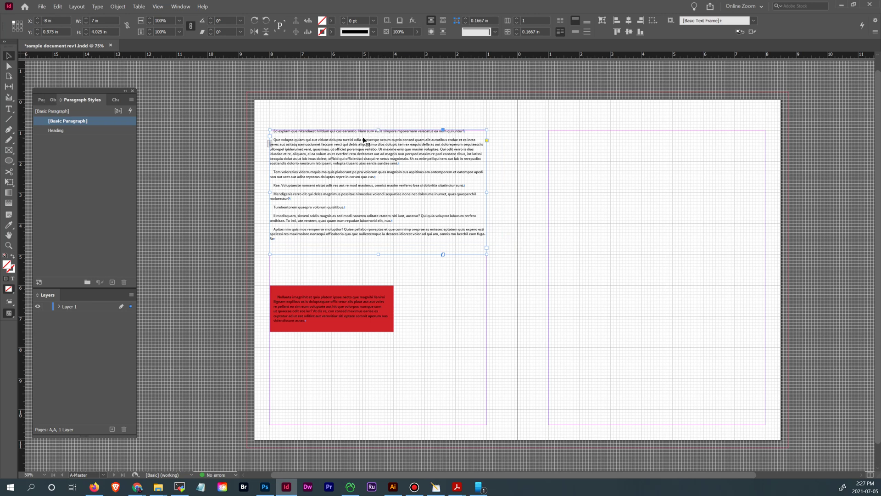
Lower the large text frame's top edge to Y 1 in, making the frame 4 in high.
drag(379, 129, 379, 131)
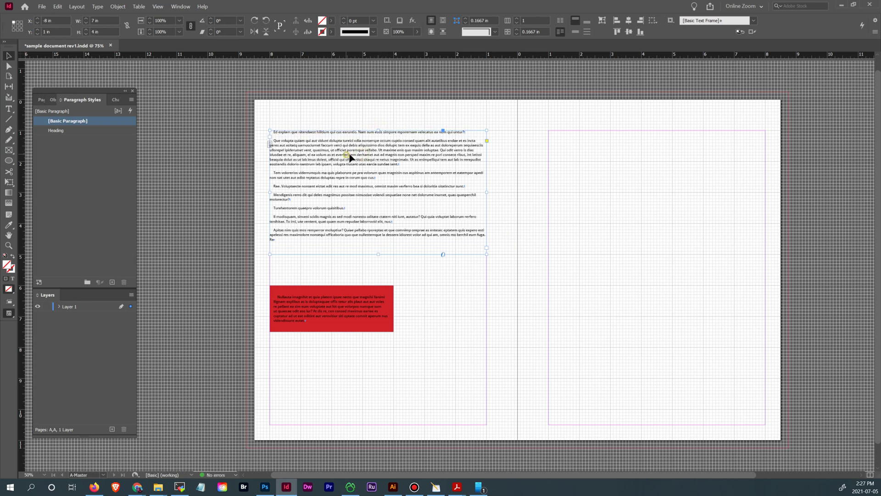
mouse_move(350, 157)
mouse_down()
mouse_move(362, 160)
mouse_move(343, 158)
mouse_up()
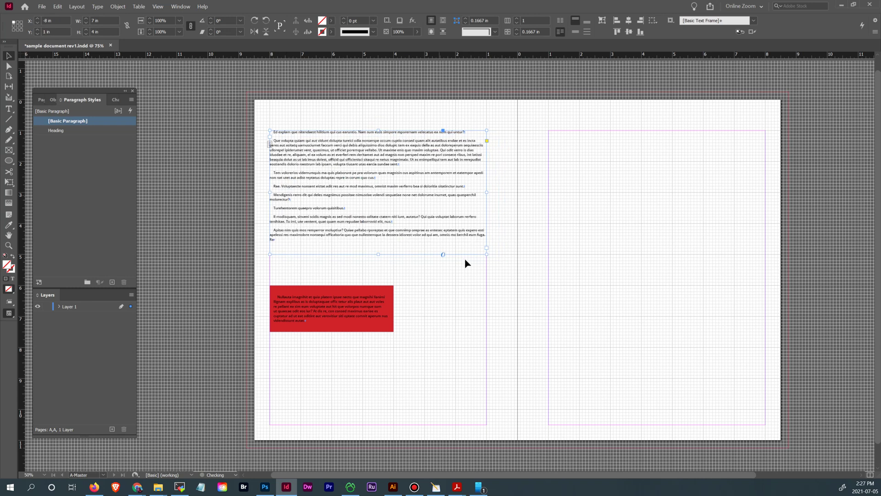
click(225, 171)
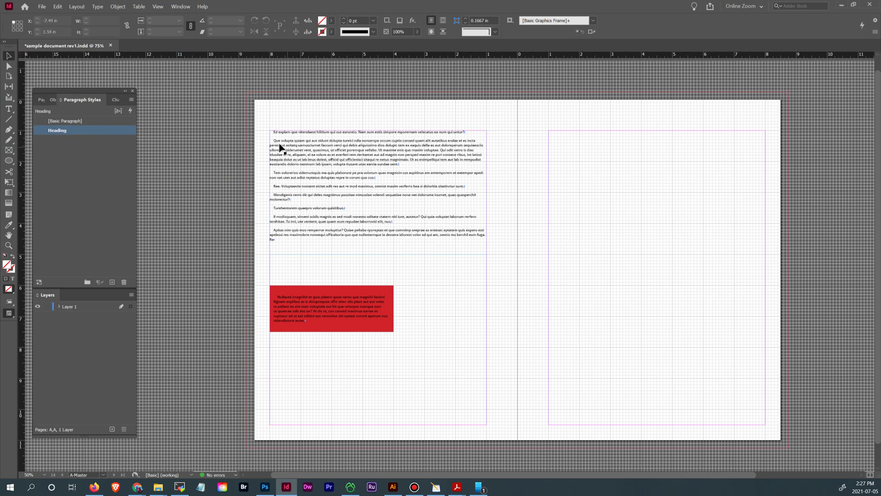
Hide the baseline grid on the master spread.
click(9, 245)
drag(254, 112, 312, 197)
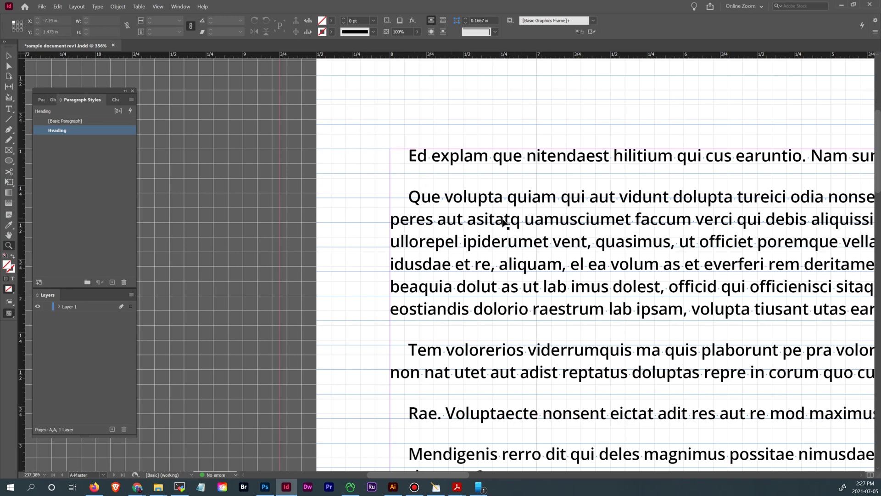
key(ctrl+minus)
key(ctrl+minus)
key(ctrl+minus)
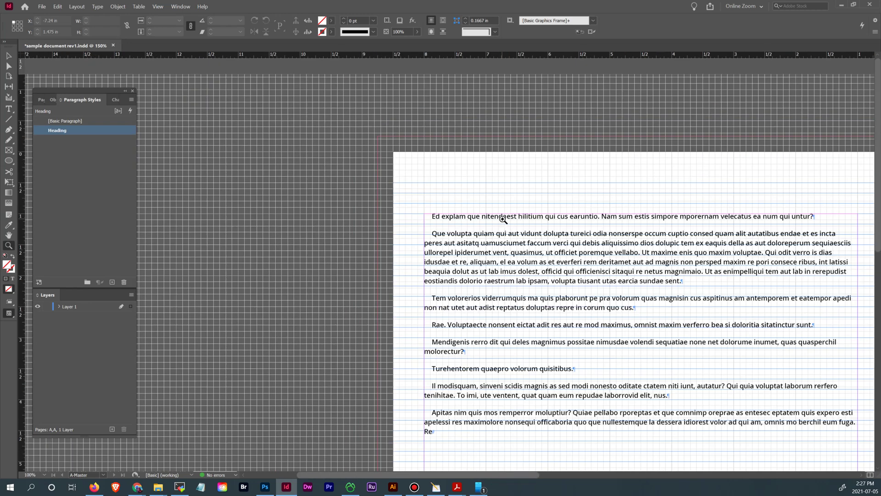
drag(619, 315, 517, 202)
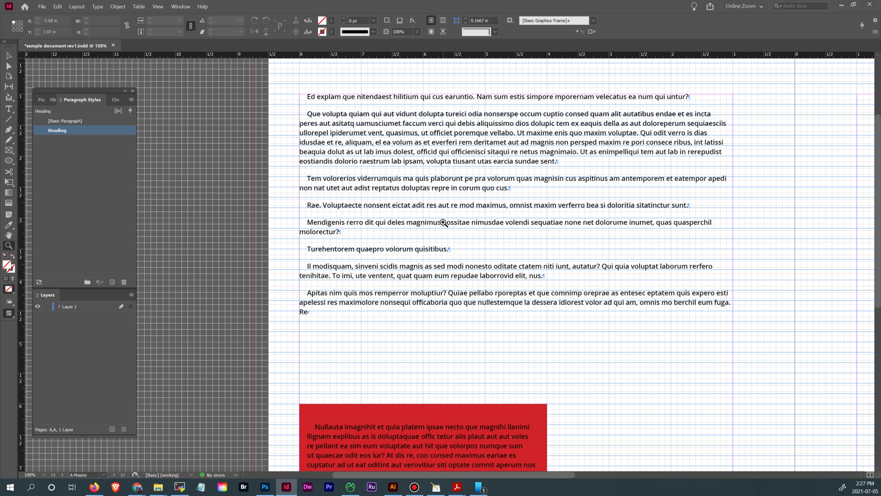
click(183, 10)
mouse_move(161, 10)
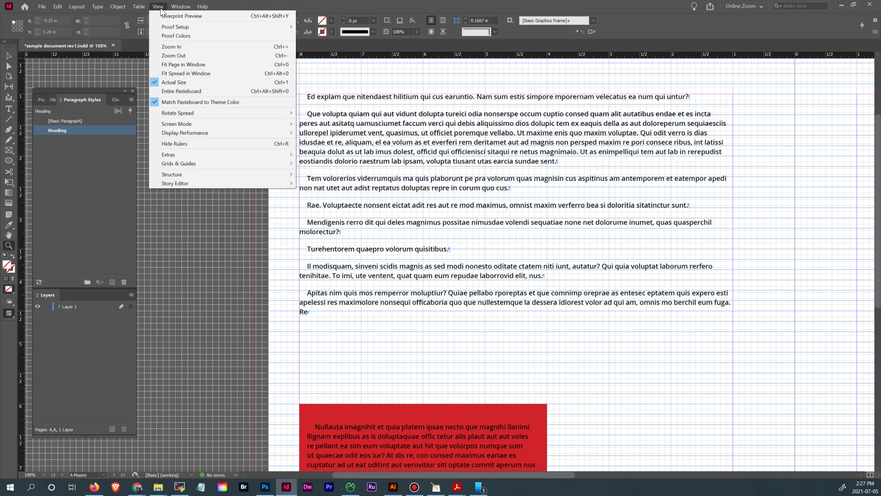
mouse_move(176, 165)
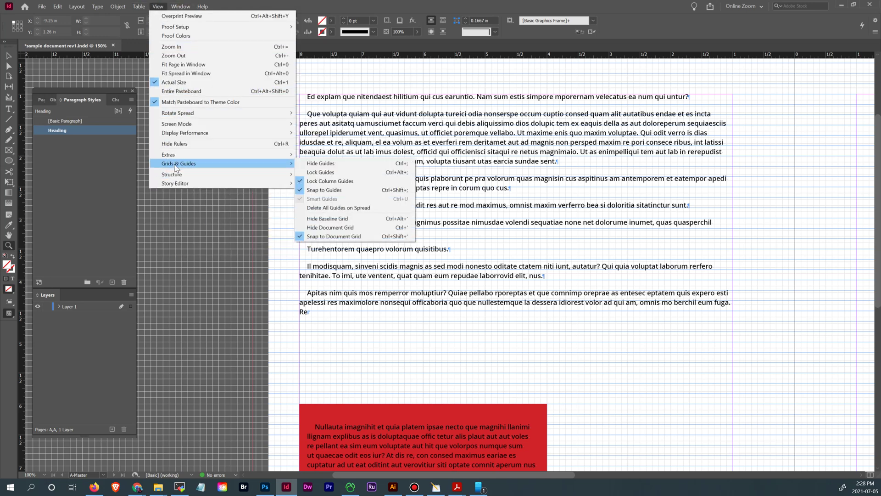
click(327, 219)
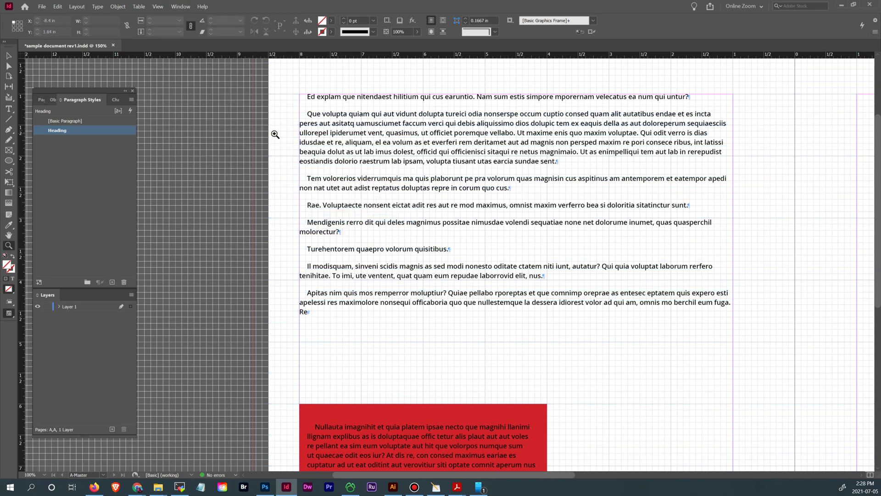
Raise the large text frame's bottom edge so the frame is 3.7 in high.
click(9, 55)
scroll(431, 201, down, 3)
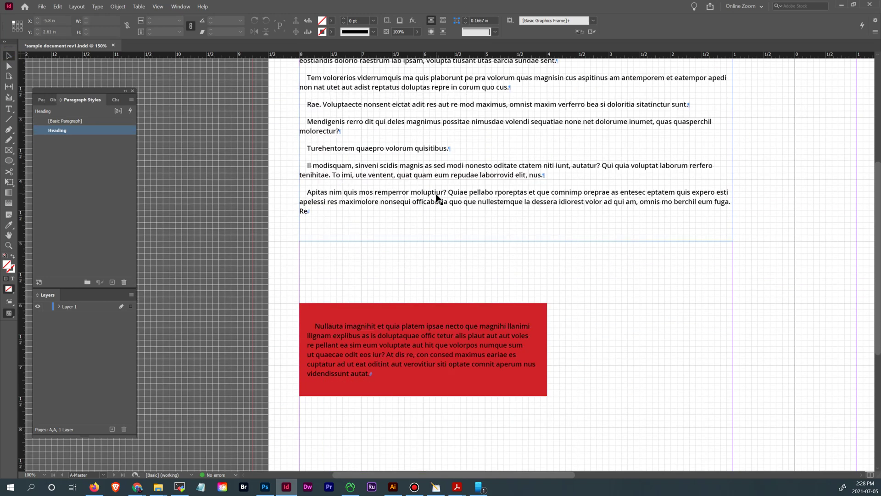
click(449, 196)
click(399, 227)
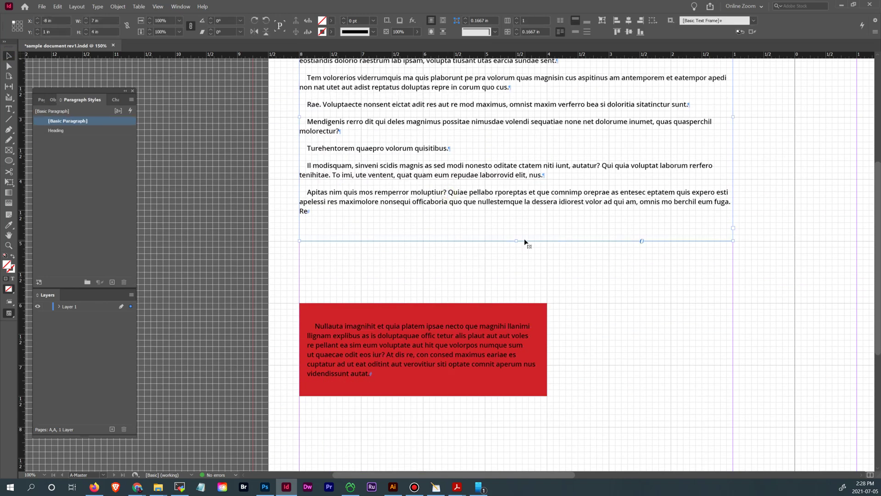
drag(517, 241, 516, 222)
click(500, 244)
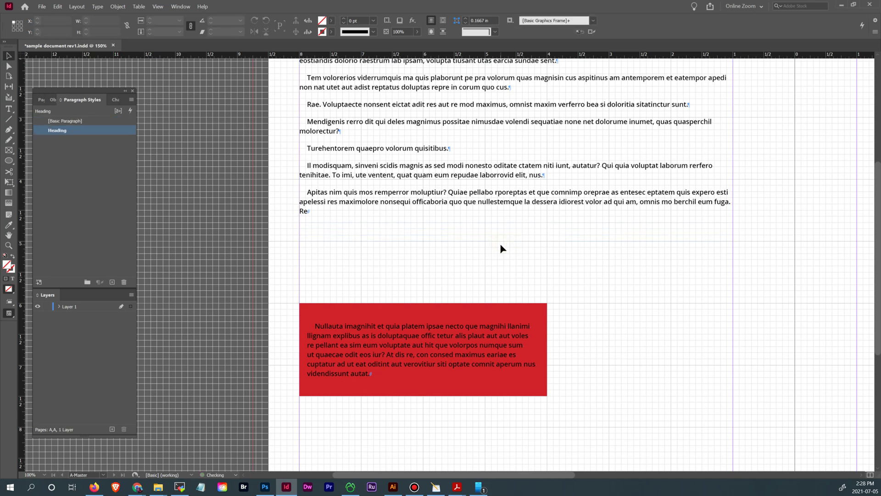
Duplicate the large text frame onto the right-hand page at X 1 in, Y 1 in and shorten the copy to 3 in high.
key(ctrl+minus)
key(ctrl+minus)
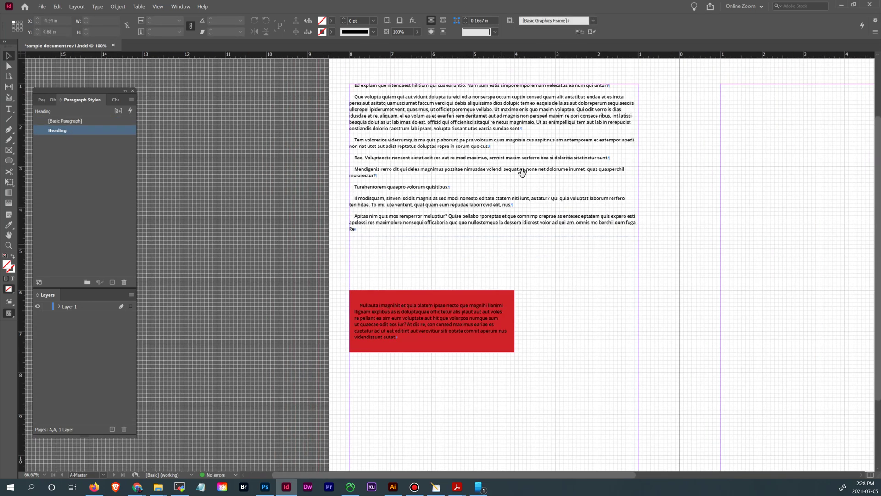
drag(793, 142, 683, 159)
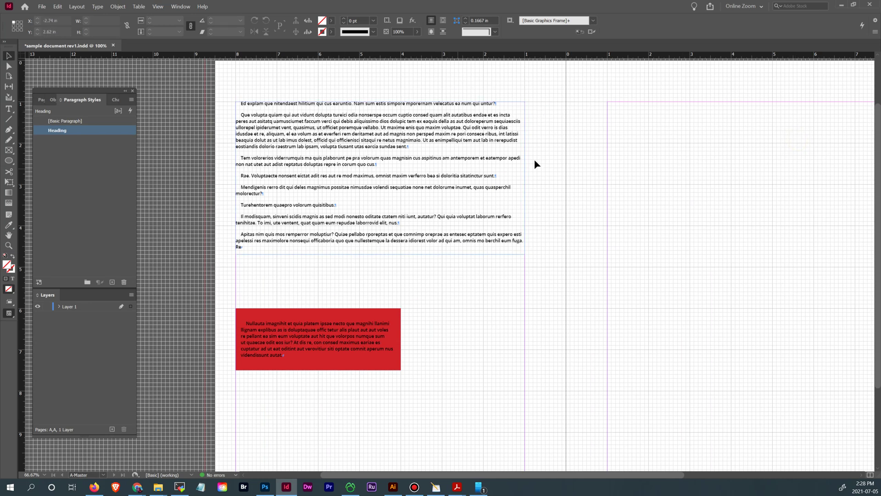
drag(701, 216, 592, 221)
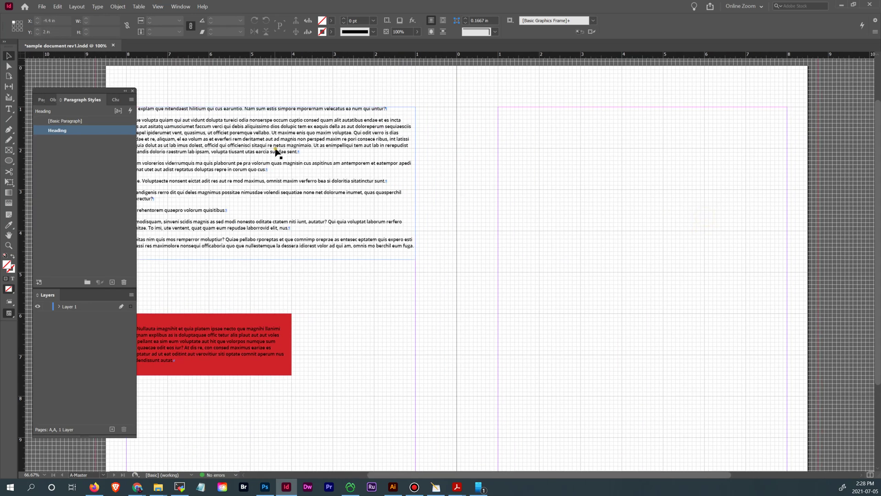
click(248, 147)
drag(248, 148, 623, 149)
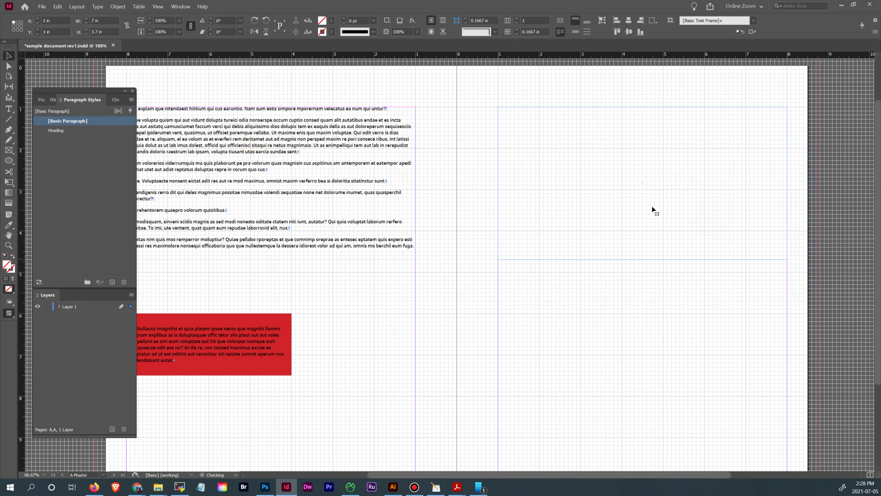
drag(642, 259, 602, 215)
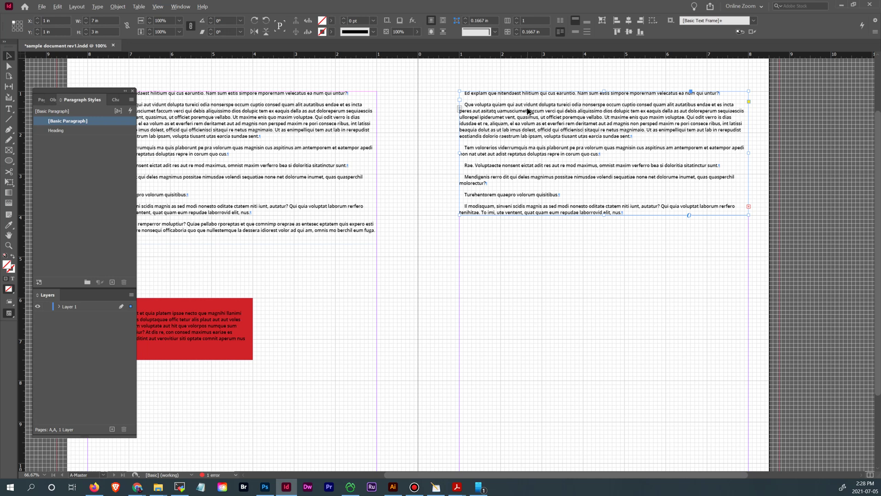
Duplicate the right-hand page's text frame straight down to Y 4.2 in and set the copy to 2 columns.
drag(530, 108, 531, 241)
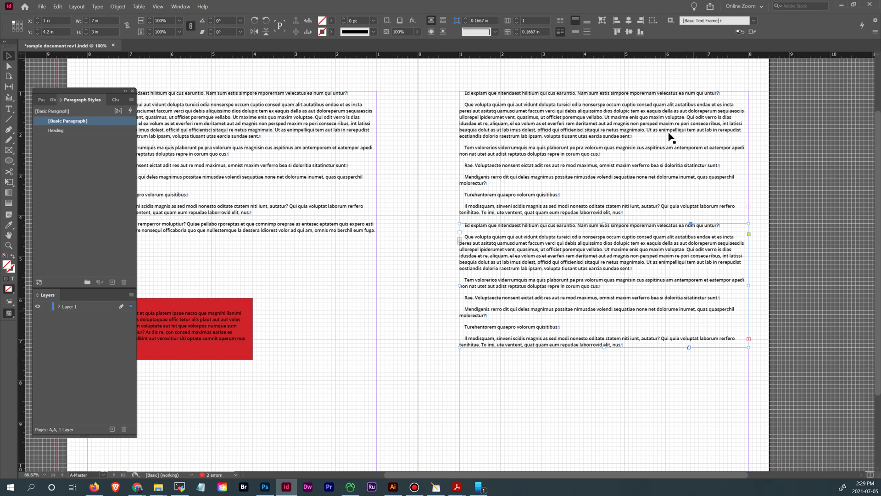
drag(795, 319, 772, 270)
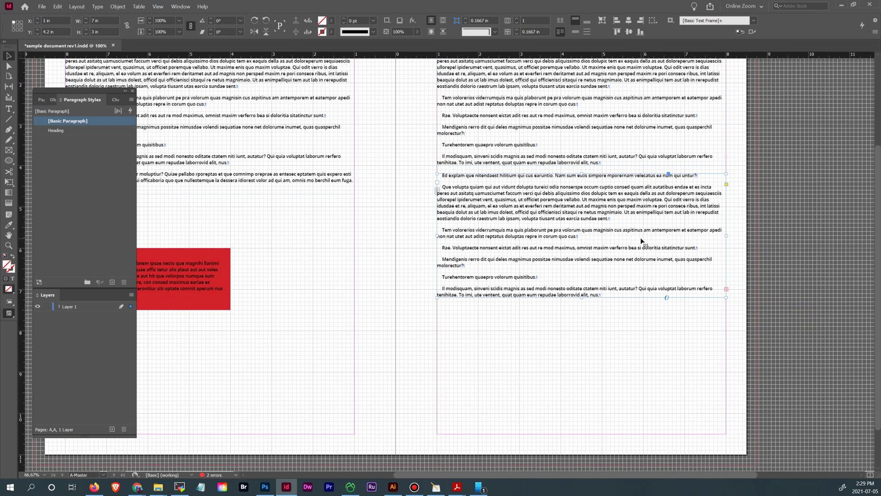
click(590, 129)
click(557, 230)
right_click(579, 212)
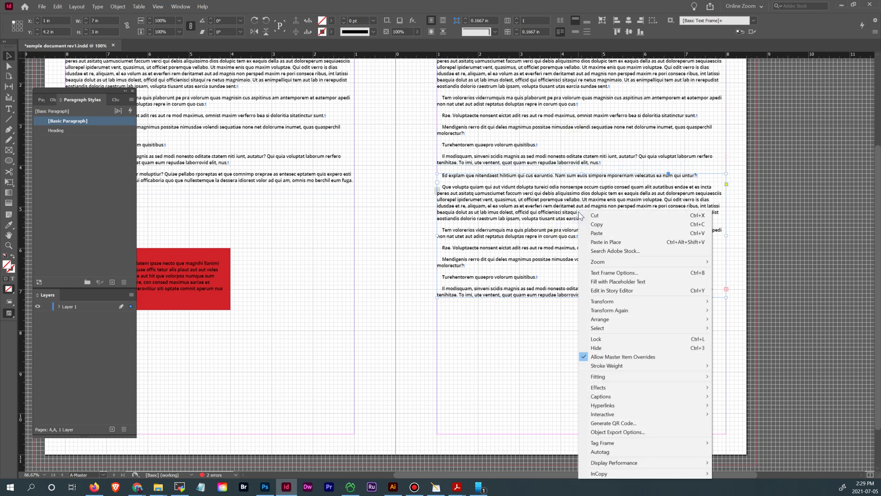
click(624, 273)
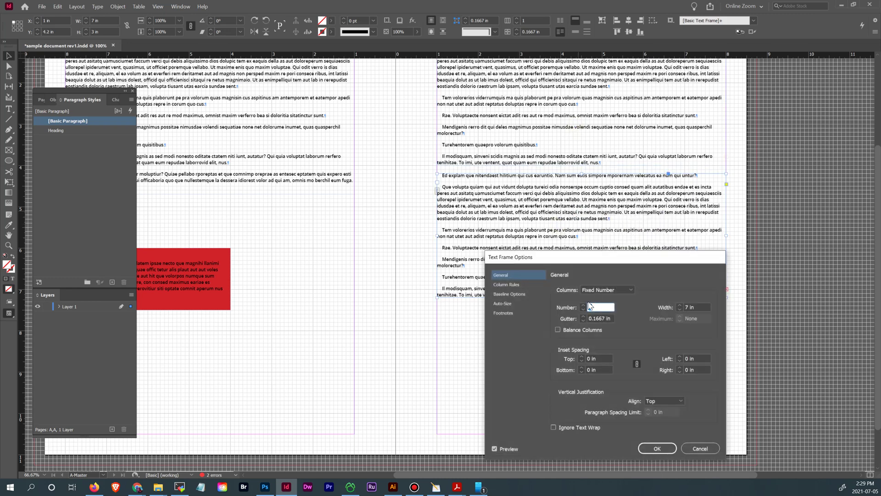
text(2)
click(660, 448)
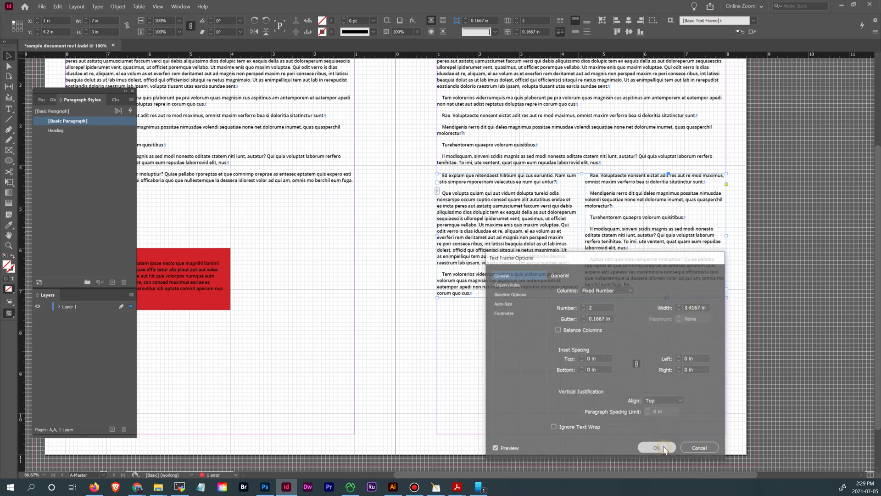
click(611, 339)
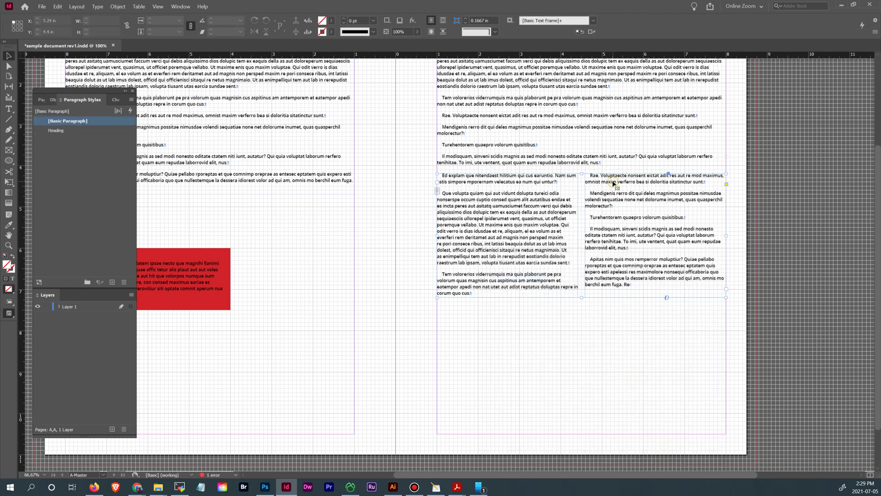
Duplicate the two-column frame straight down to Y 7.4 in and set the copy to 3 columns.
click(615, 182)
drag(627, 304, 626, 316)
right_click(627, 316)
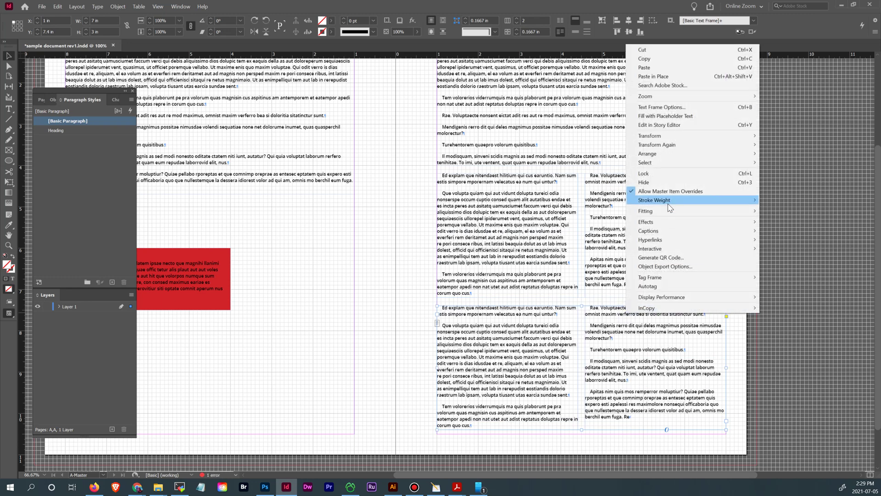
click(661, 107)
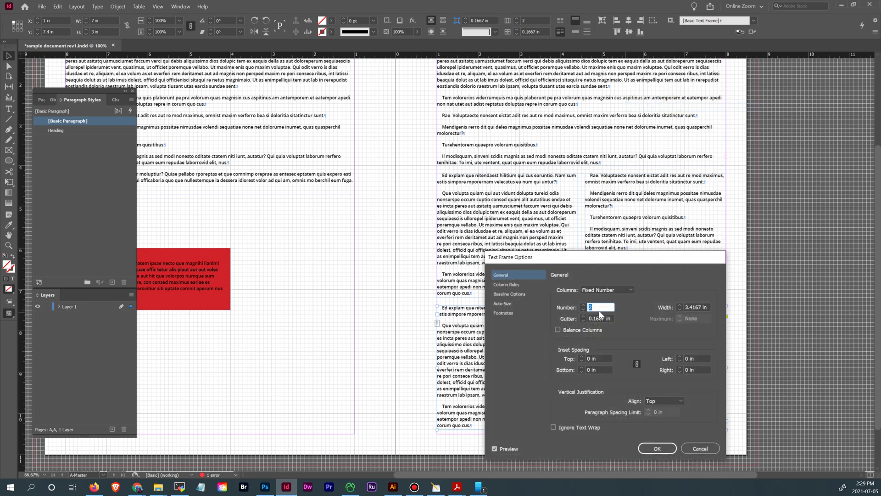
click(583, 305)
click(652, 447)
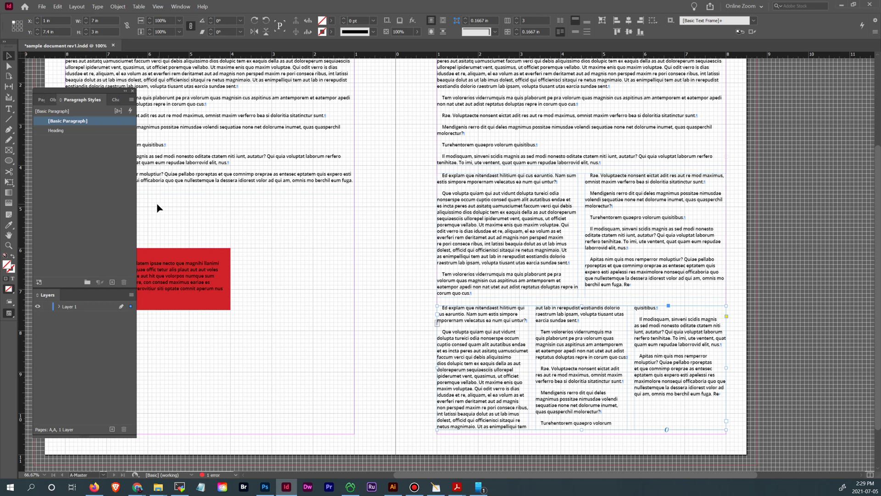
Check the two-column frame's column gap against the document grid and set its gutter to 0.2 in.
click(9, 246)
drag(571, 166, 606, 211)
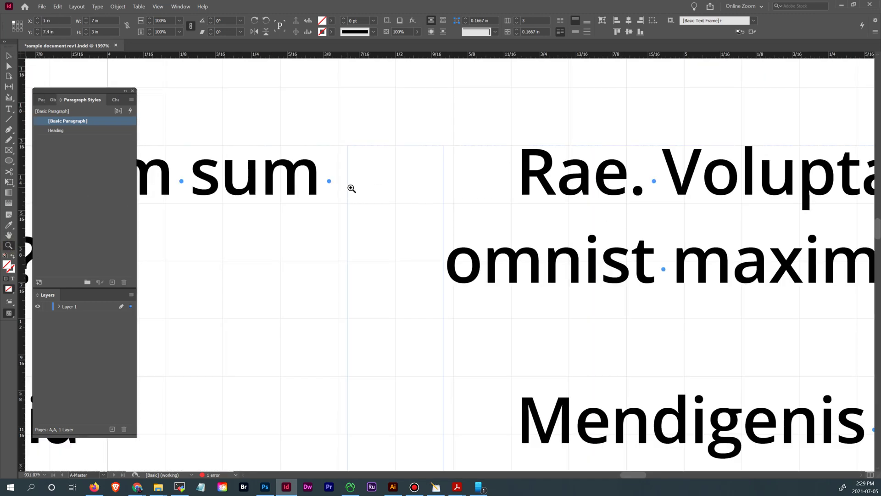
click(9, 55)
click(341, 231)
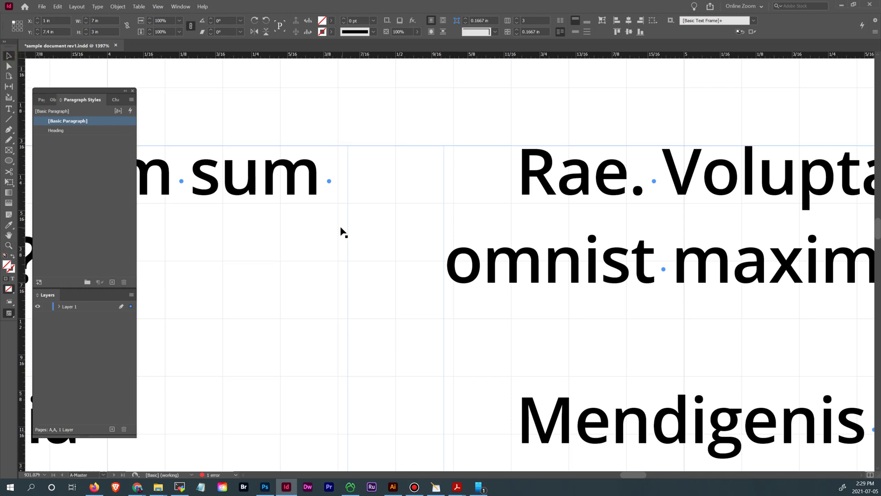
key(ctrl+minus)
key(ctrl+minus)
key(ctrl+minus)
key(ctrl+minus)
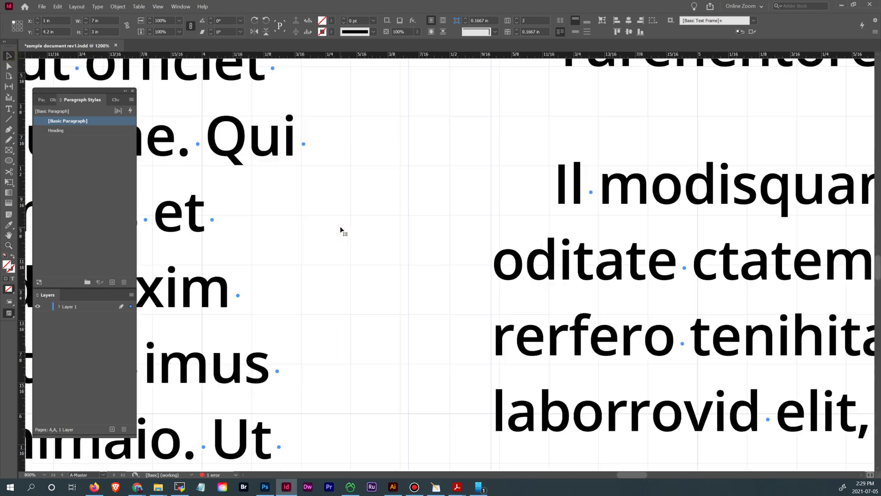
key(ctrl+minus)
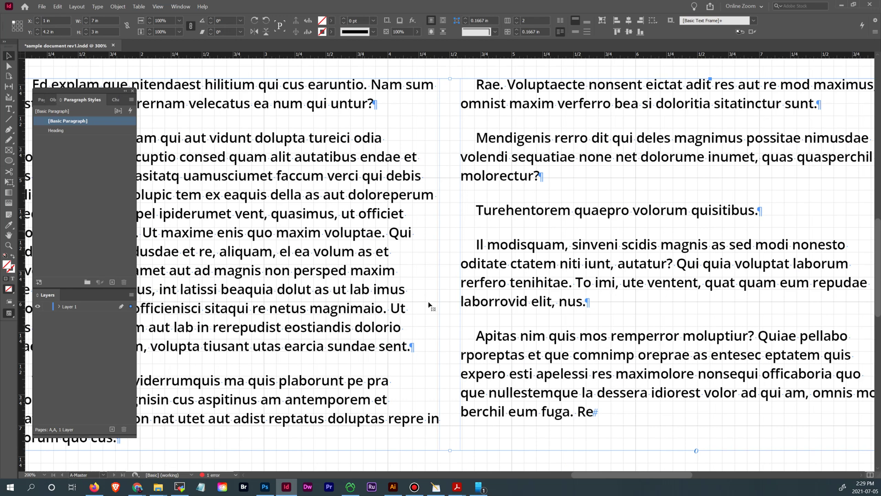
right_click(512, 252)
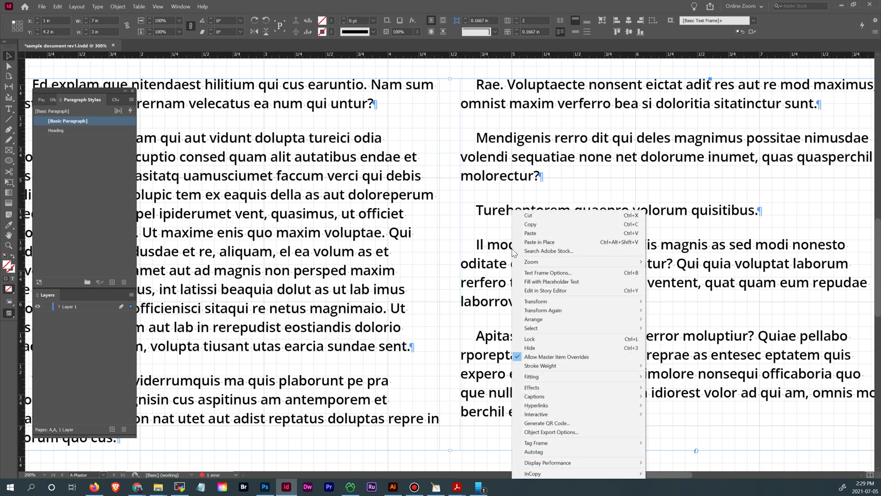
click(546, 273)
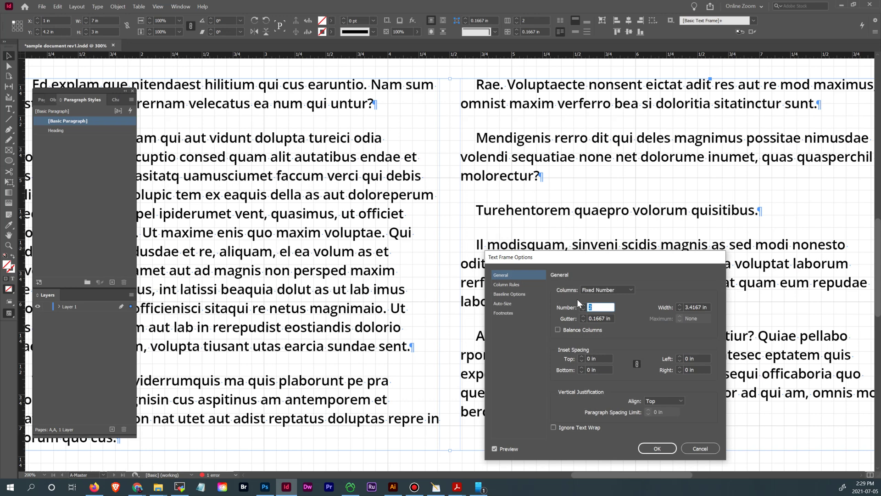
drag(595, 318, 604, 319)
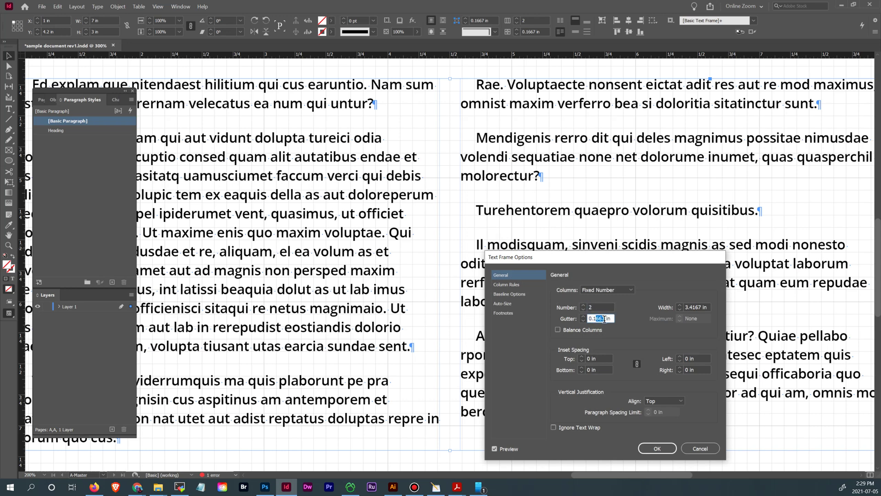
text(2)
click(658, 448)
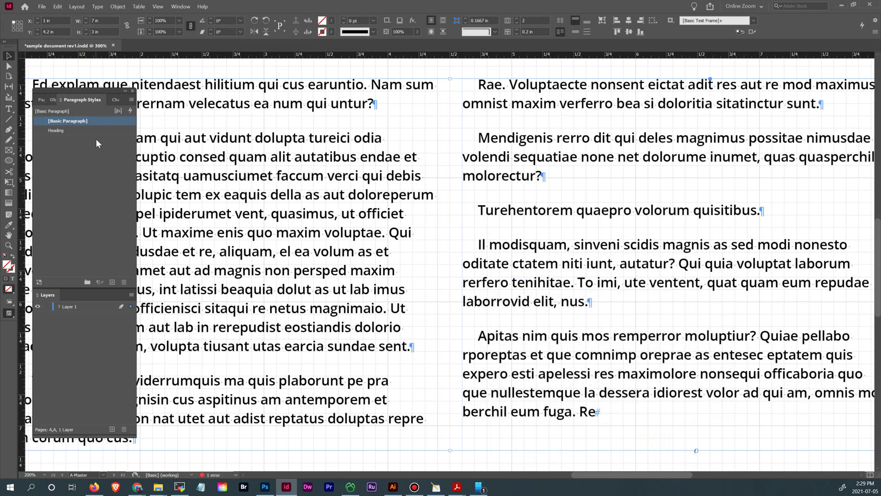
scroll(381, 393, down, 8)
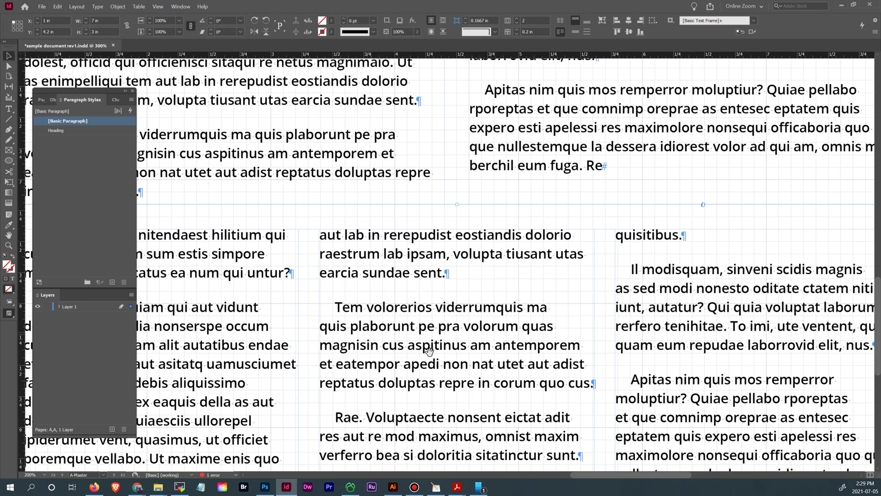
Turn on Balance Columns for the right-hand page's three-column text frame and set its gutter to 0.2 in.
drag(428, 349, 495, 277)
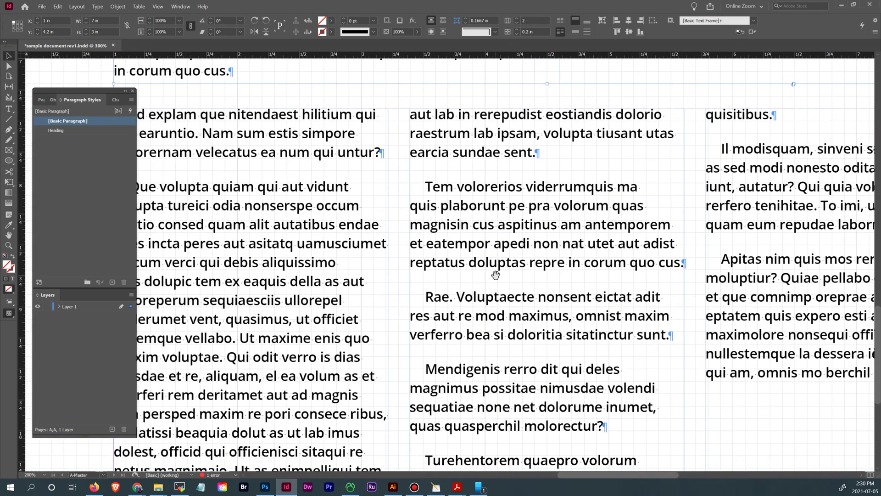
click(504, 267)
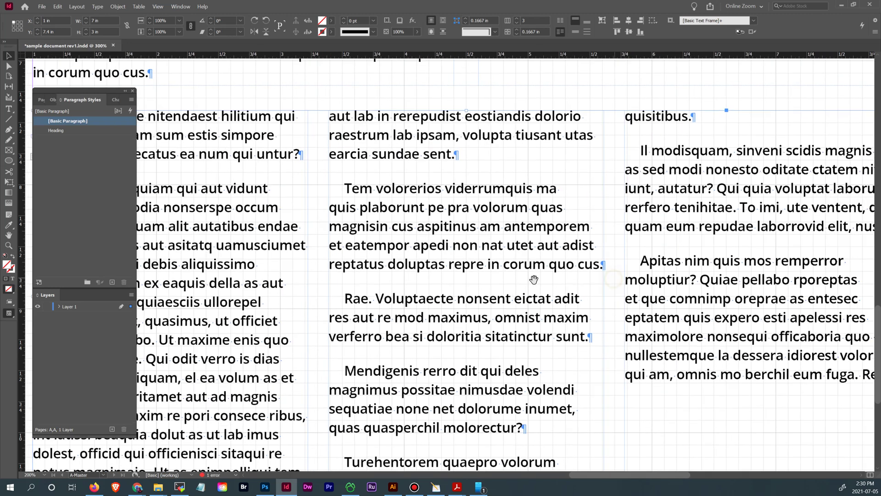
drag(613, 278, 533, 280)
key(ctrl+minus)
key(ctrl+minus)
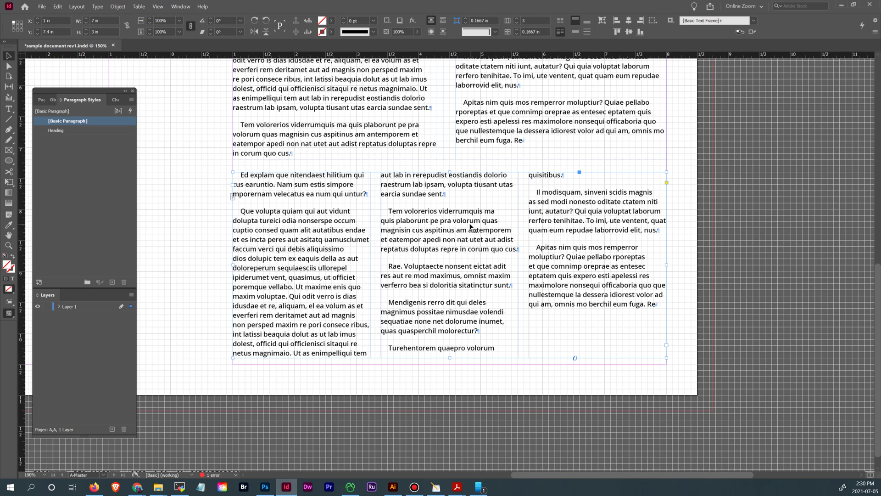
right_click(462, 272)
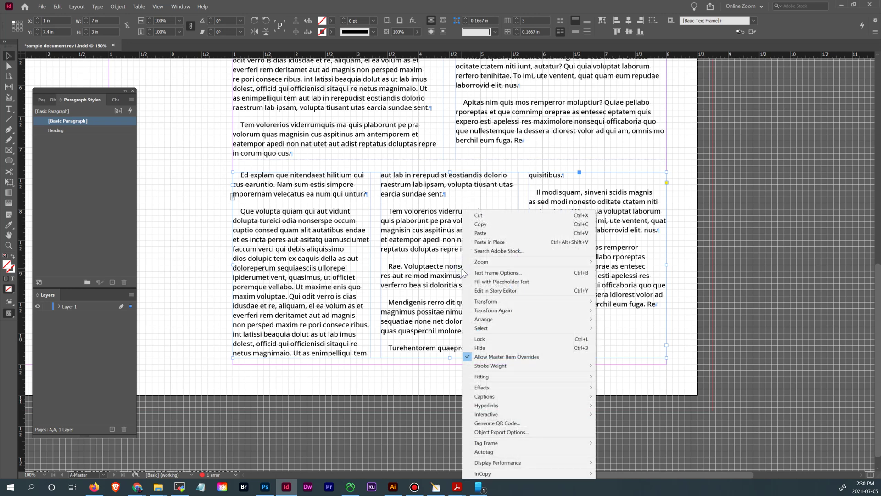
click(502, 274)
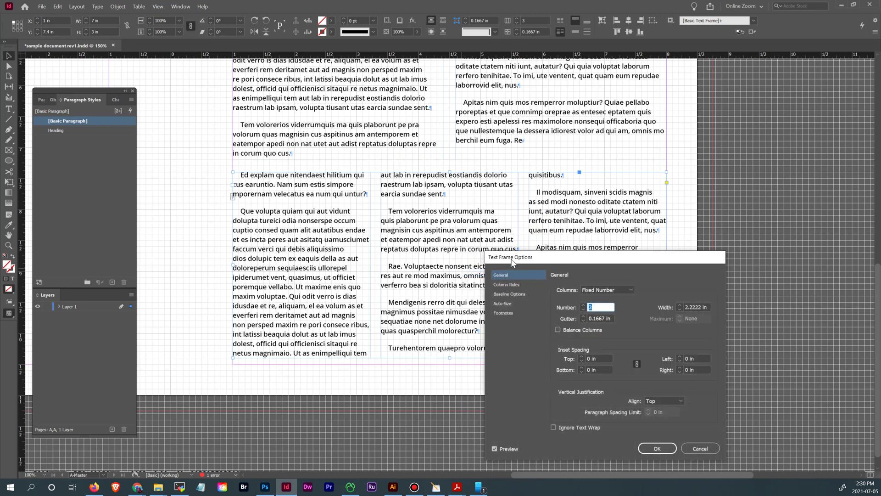
click(557, 330)
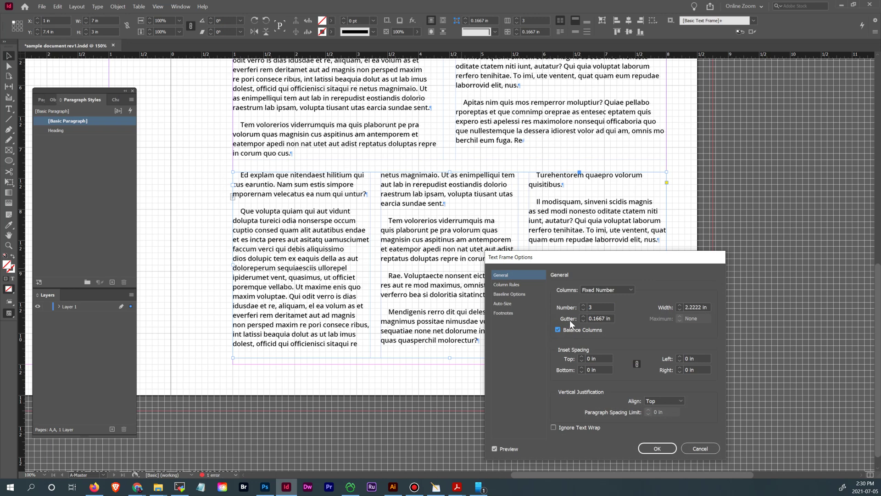
drag(597, 317, 604, 320)
key(BackSpace)
text(2)
click(599, 306)
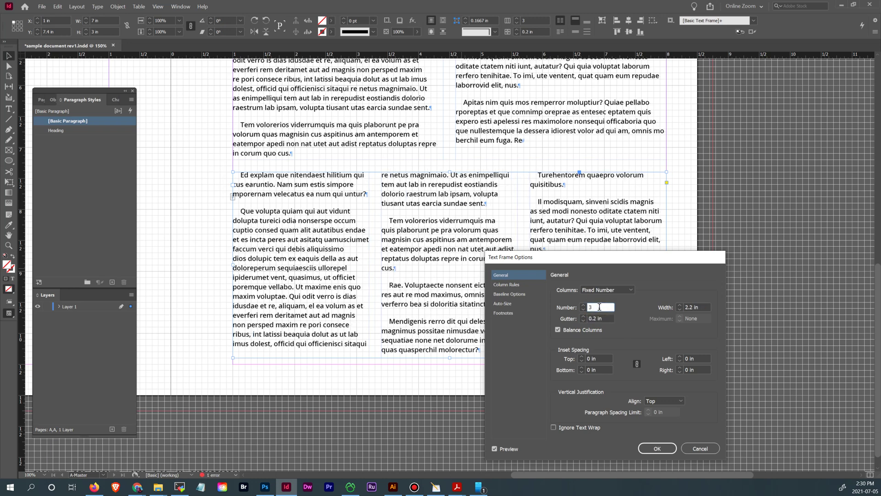
drag(598, 263, 724, 299)
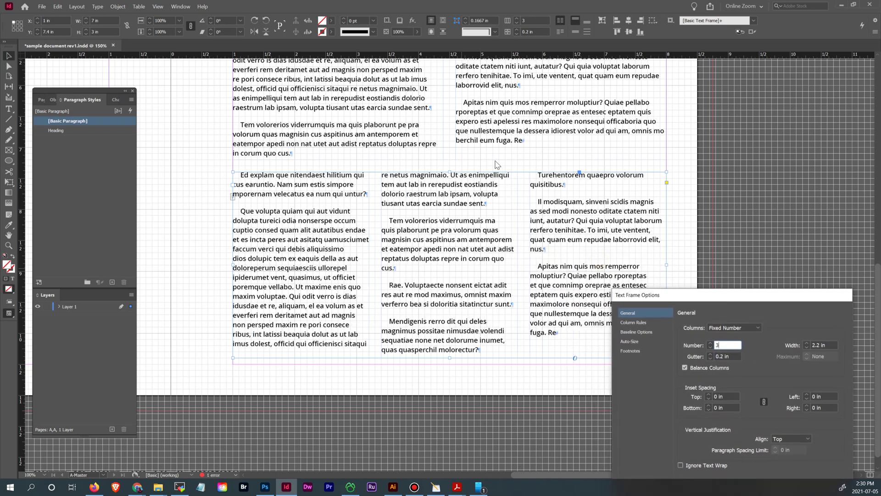
Compare the three-column text with Balance Columns on and off, leave the option off and apply the frame options.
click(684, 368)
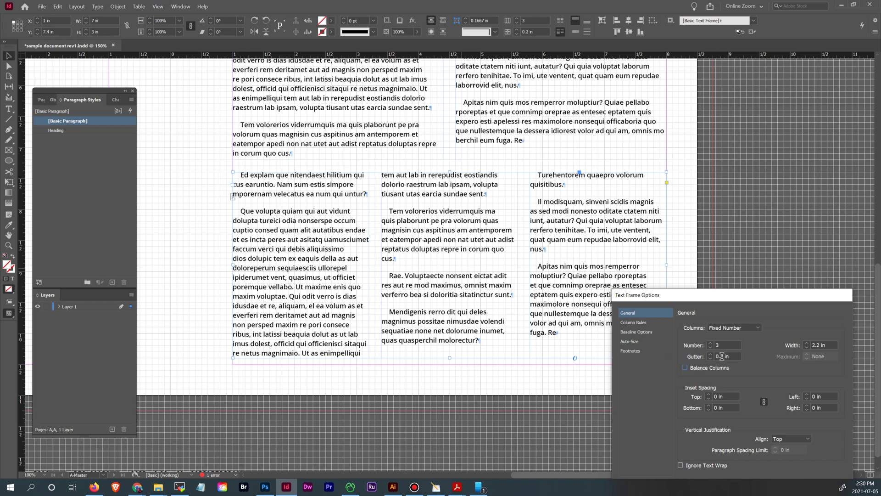
click(686, 369)
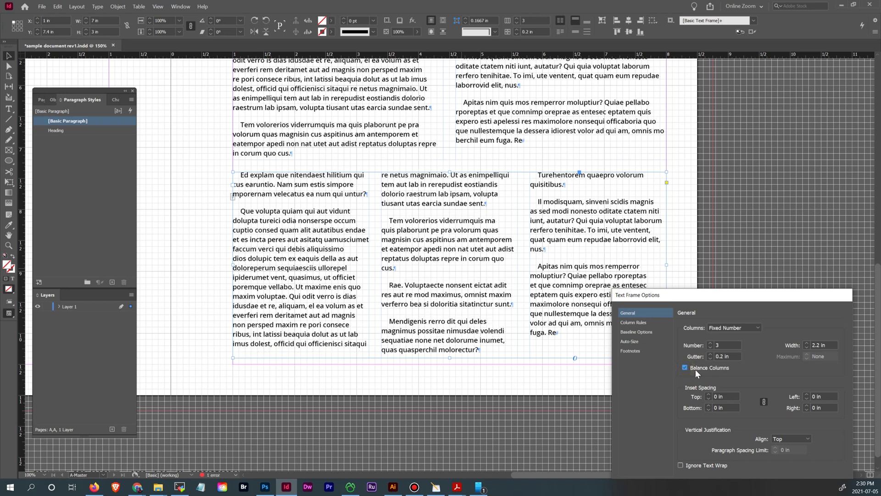
click(684, 366)
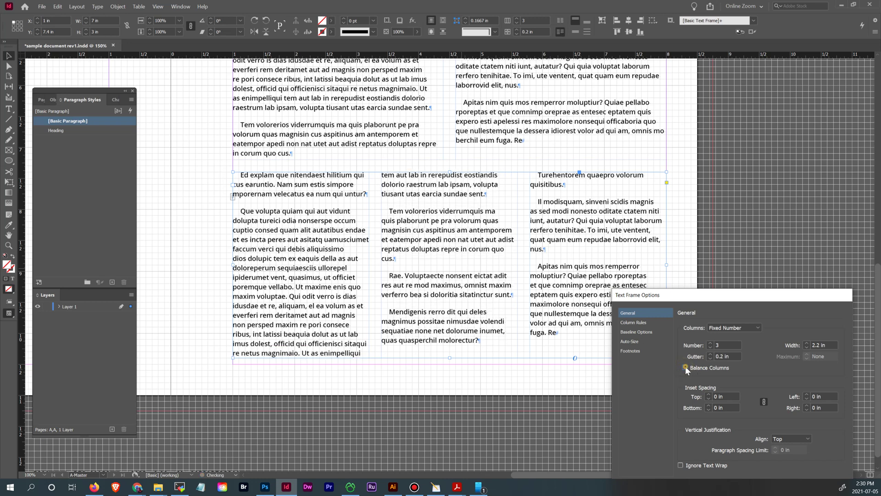
click(685, 365)
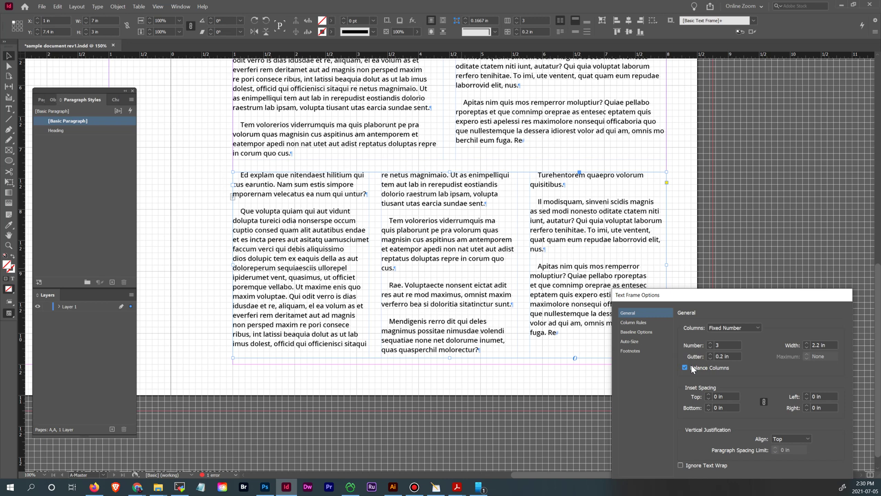
click(690, 366)
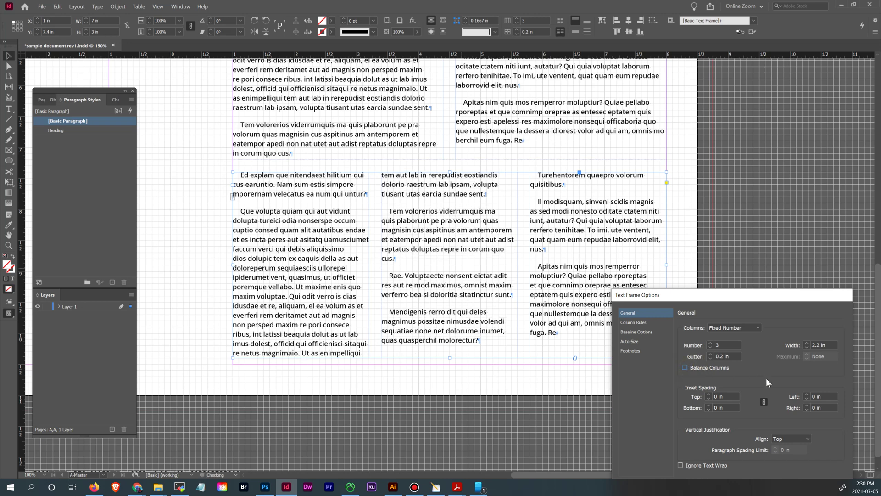
drag(780, 304, 778, 203)
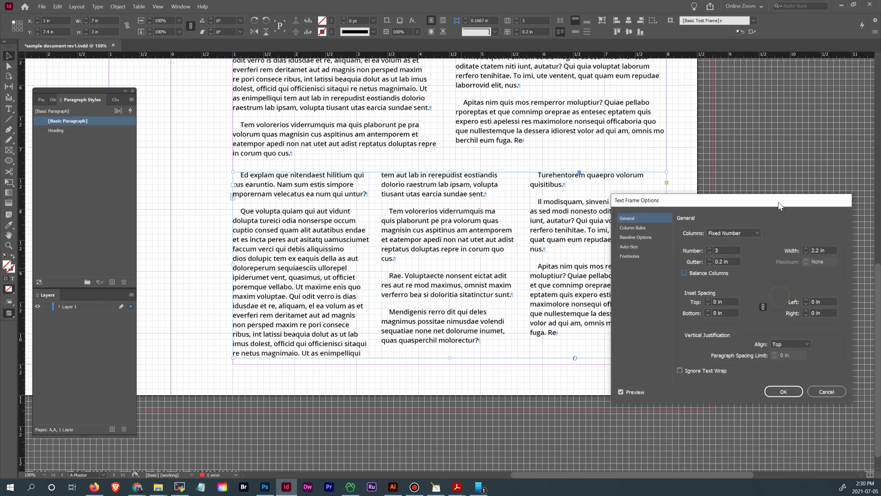
click(784, 391)
Review the one-, two- and three-column text frames stacked on the right-hand page.
click(739, 313)
scroll(721, 307, up, 5)
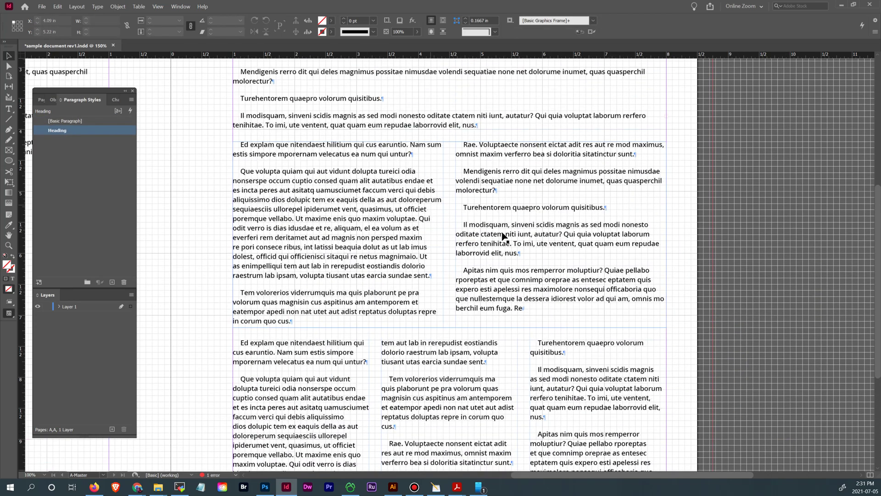
scroll(505, 231, up, 3)
click(585, 202)
scroll(574, 238, down, 6)
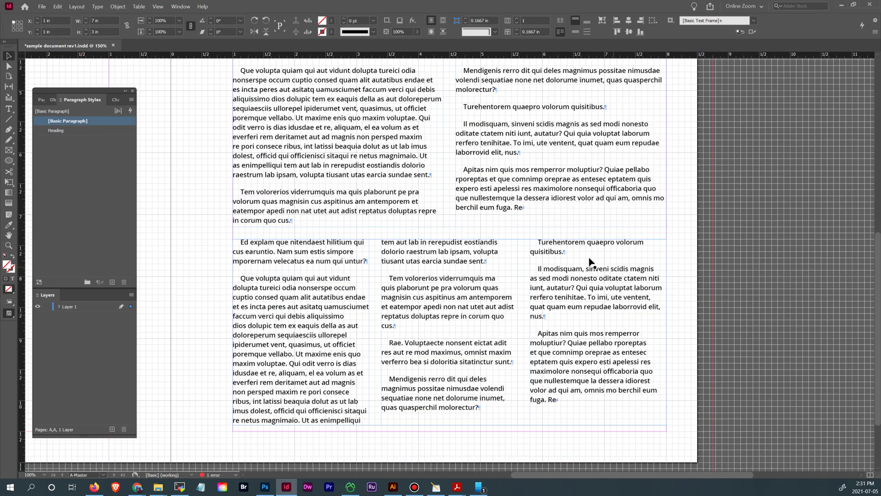
click(555, 307)
key(ctrl+minus)
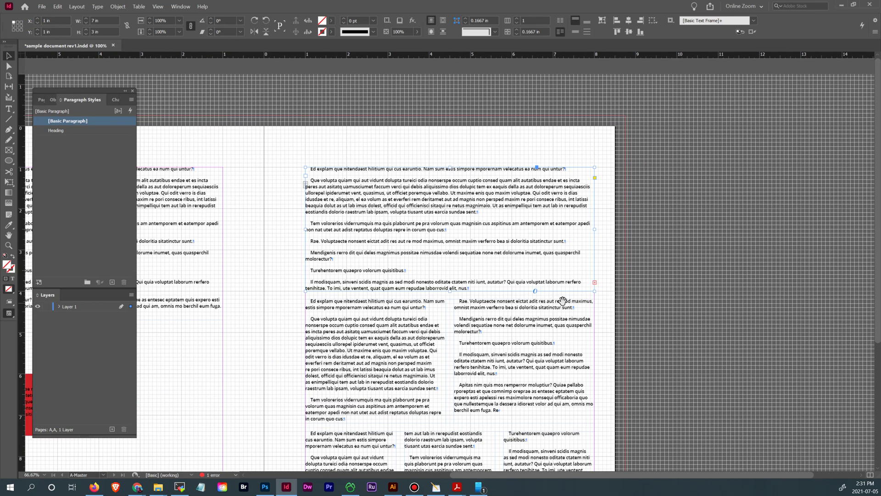
Duplicate the three-column frame onto the left-hand page at X -8 in, Y 7.5 in and delete the red text frame.
drag(461, 318, 670, 181)
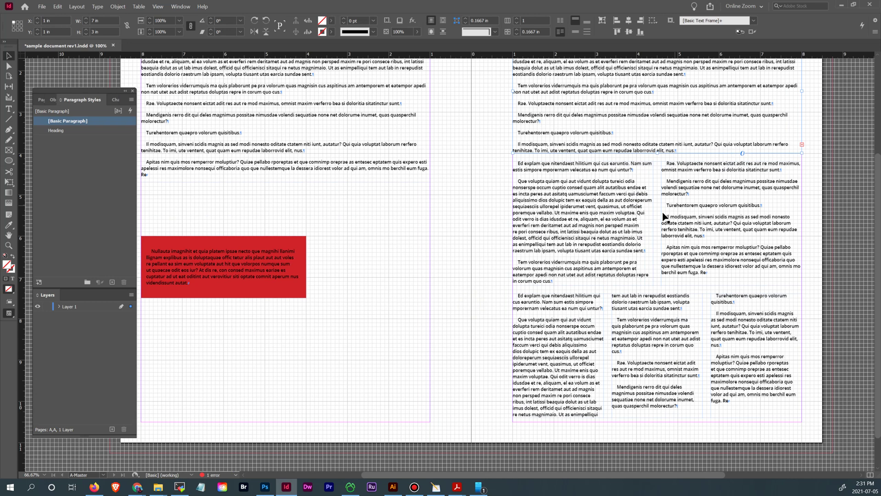
click(285, 248)
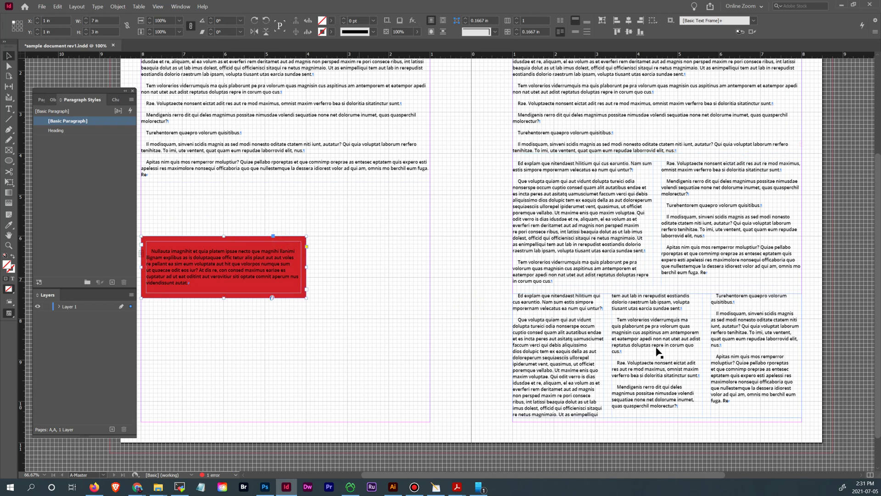
drag(673, 343, 303, 347)
click(237, 240)
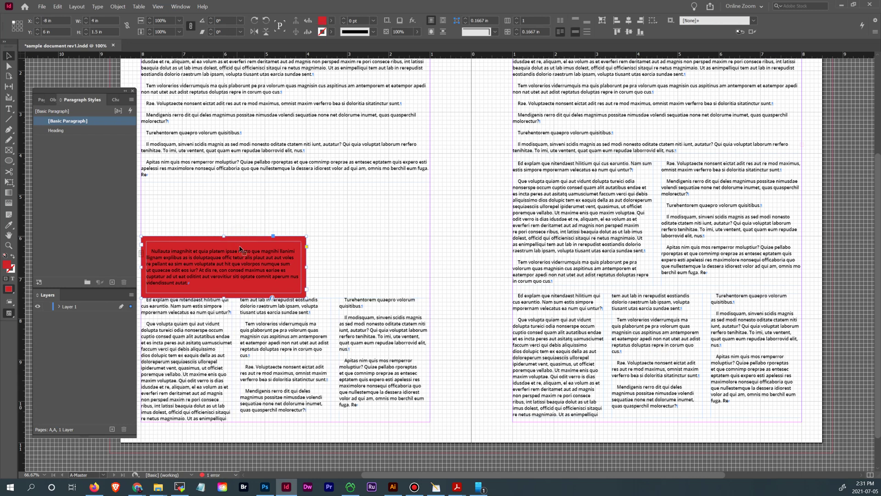
key(Delete)
Try 5 and 6 columns on the left-hand page's copied frame, and settle on 4 columns.
drag(340, 253, 531, 244)
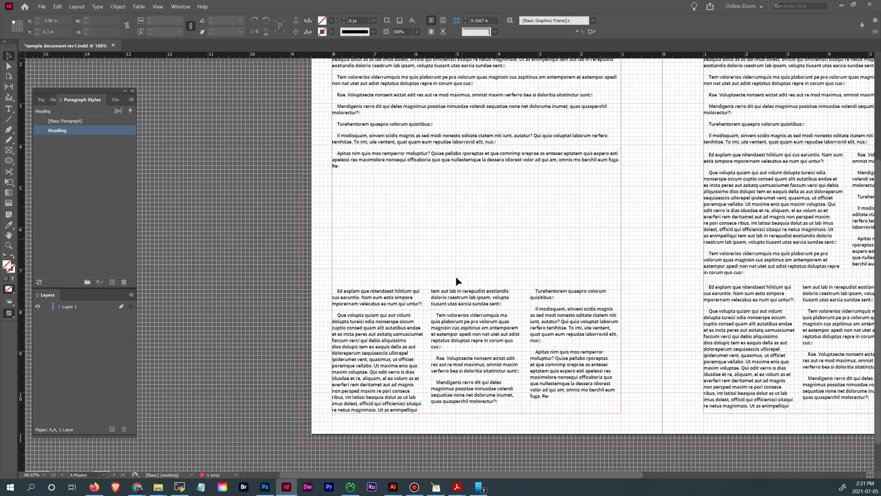
click(471, 322)
right_click(490, 326)
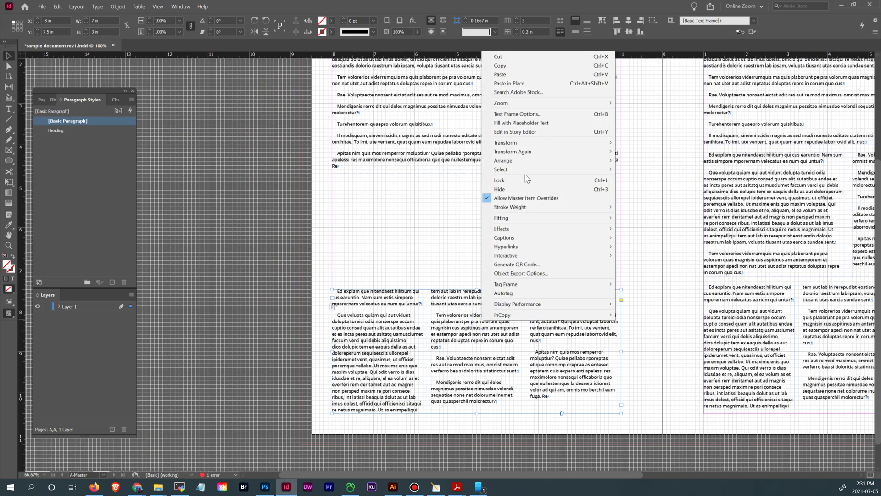
click(528, 114)
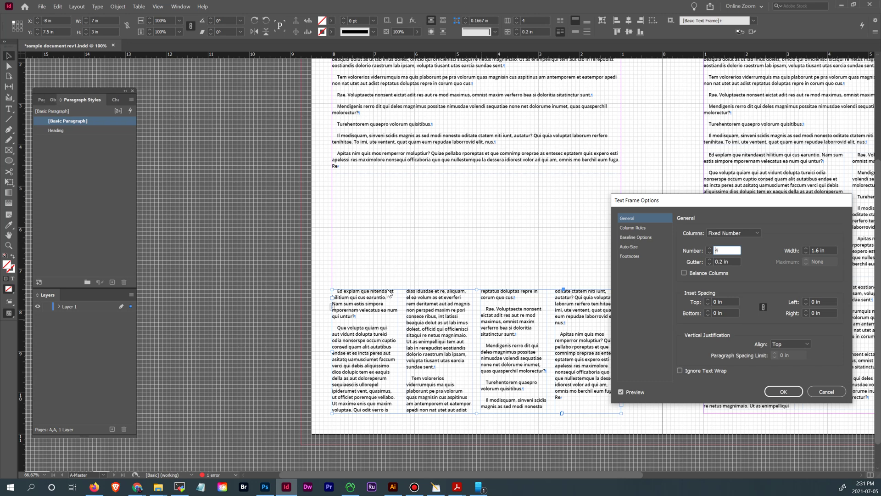
click(710, 248)
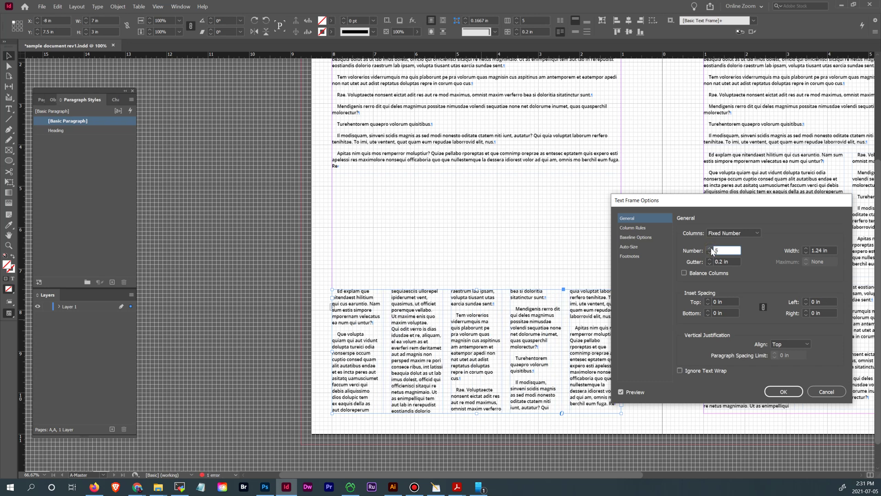
click(710, 248)
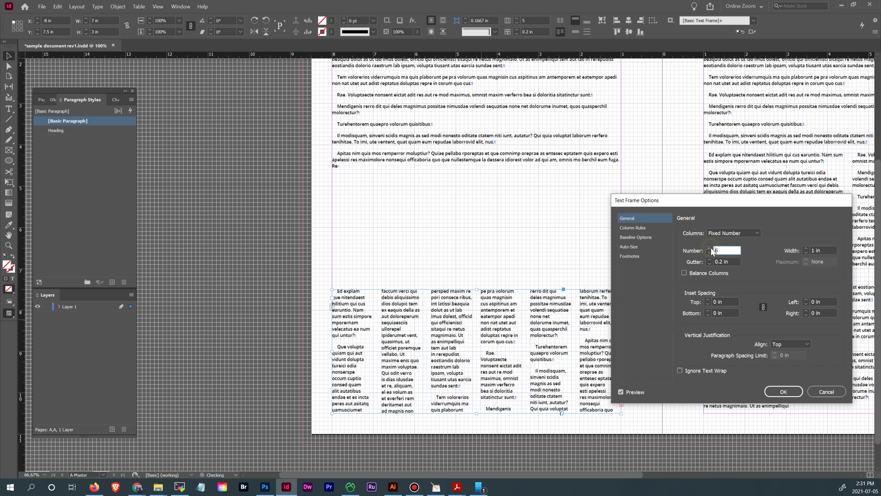
drag(715, 205, 766, 197)
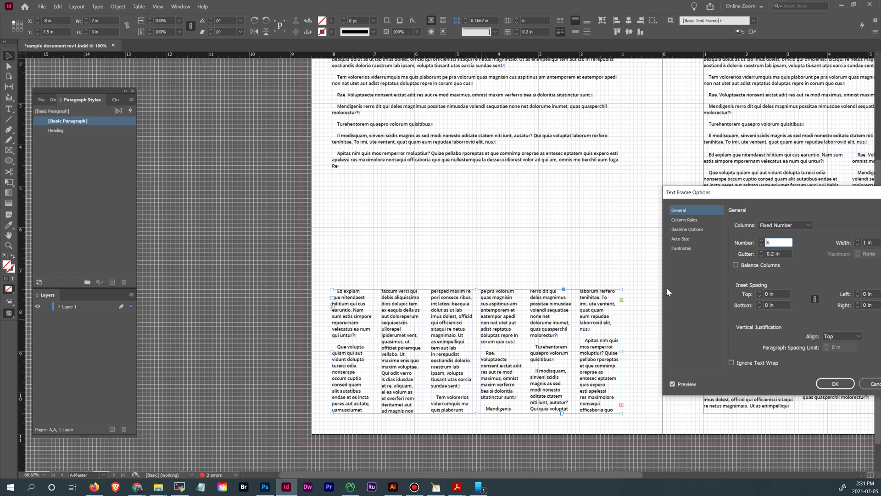
click(761, 244)
click(762, 245)
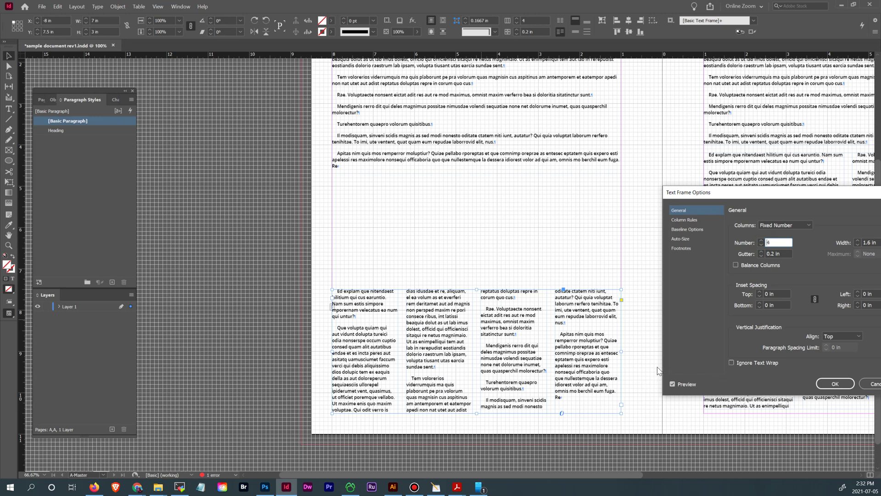
Try gutters of 0.1 in and 0.125 in on the four-column frame, toggling Balance Columns on and off.
click(773, 254)
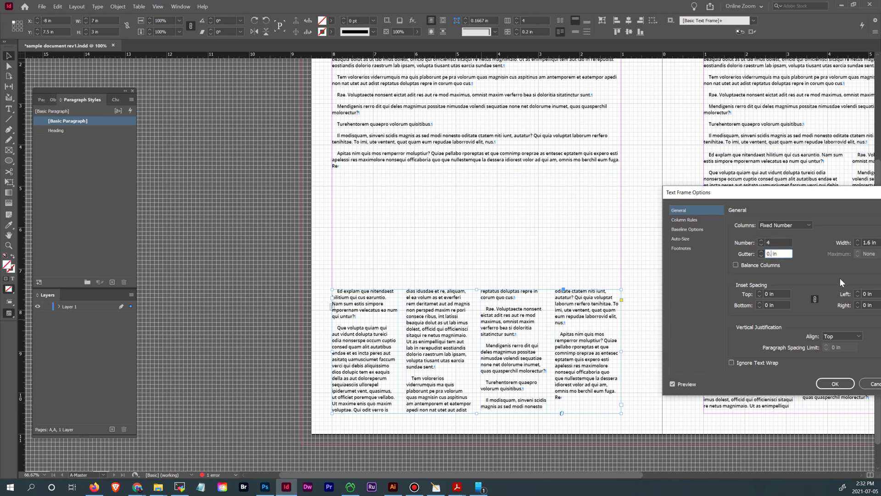
text(1)
click(782, 241)
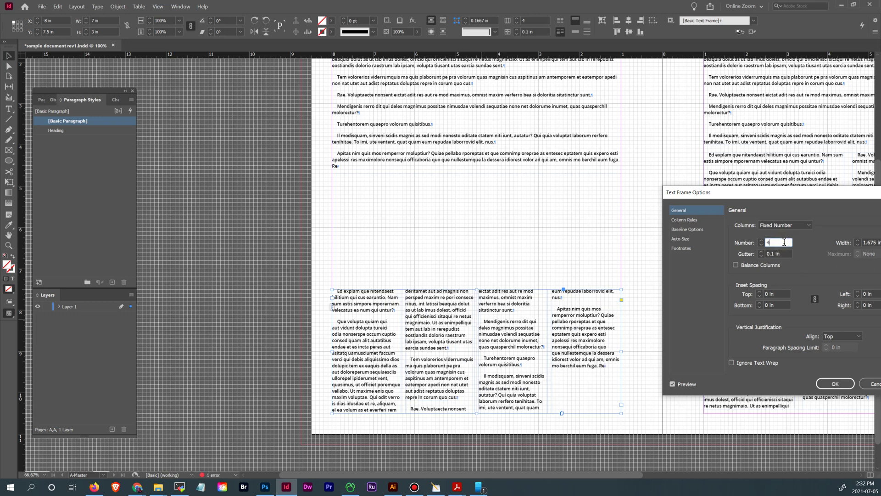
click(735, 264)
click(736, 265)
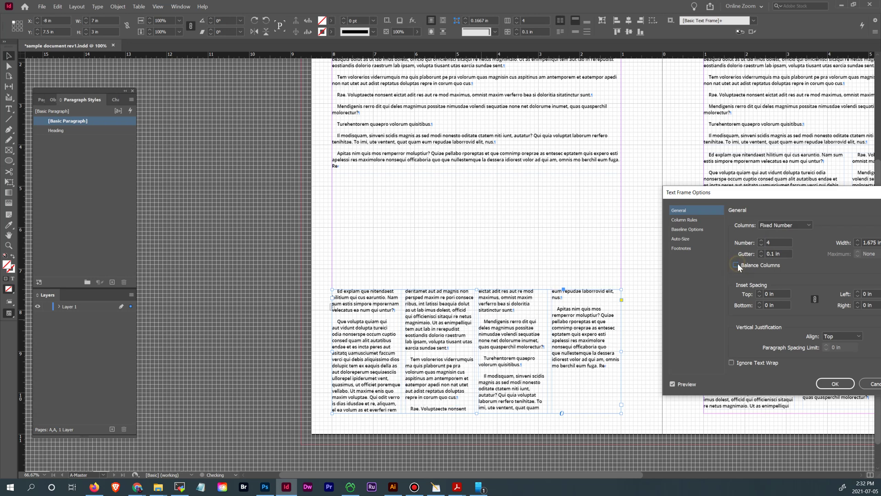
click(774, 253)
text(25)
Set the four-column frame's gutter to 0.2 in and apply the frame options.
drag(778, 253, 773, 253)
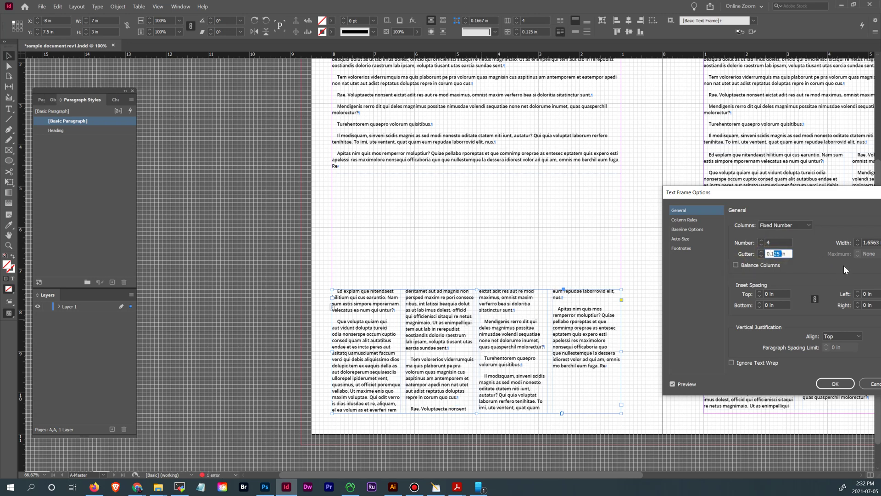
key(BackSpace)
key(BackSpace)
text(2)
click(778, 242)
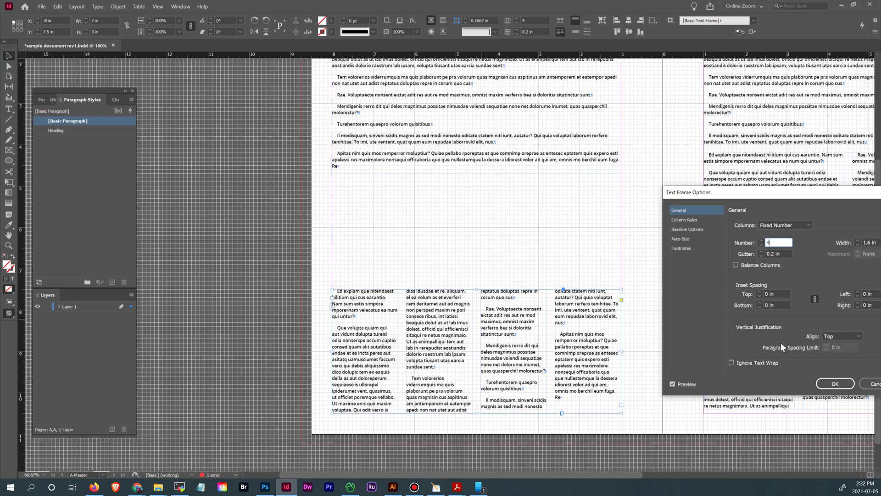
click(835, 384)
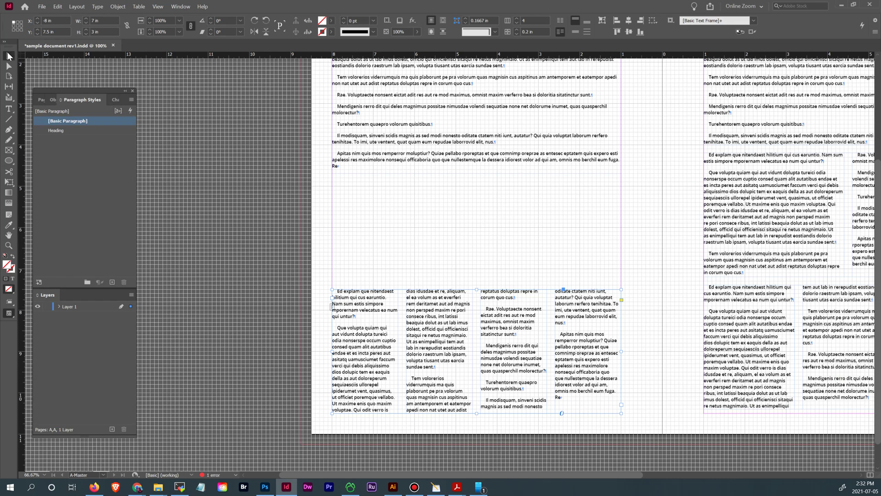
click(288, 158)
drag(568, 243, 420, 298)
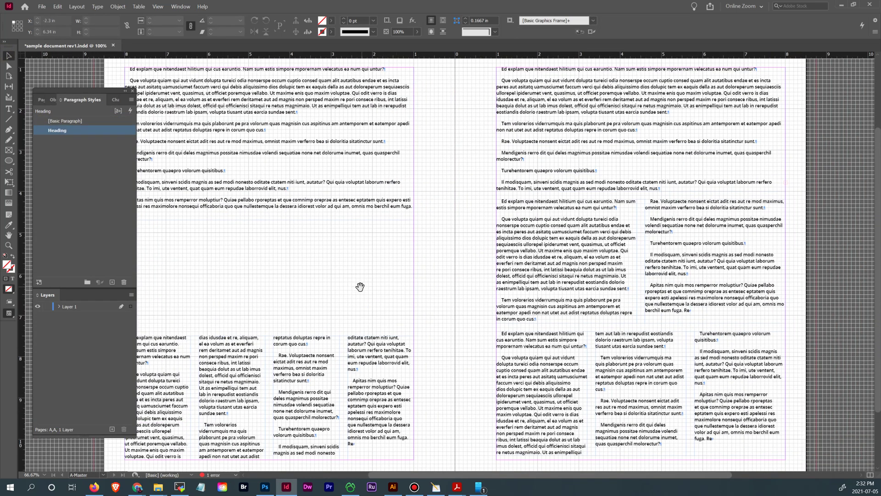
mouse_move(356, 288)
mouse_down()
mouse_move(482, 279)
mouse_move(594, 257)
mouse_up()
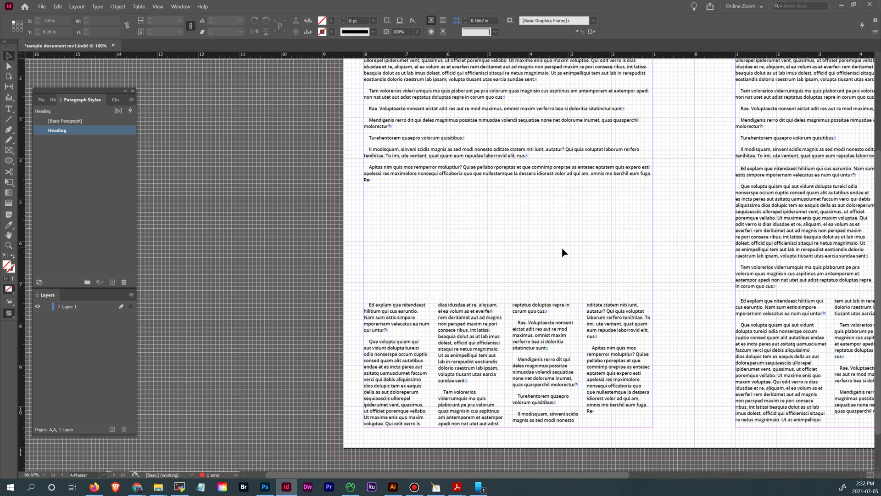
Add vertical ruler guides down the centres of the left-hand page's three column gutters, at X -6.3, -4.5 and -2.7 in.
scroll(444, 285, up, 3)
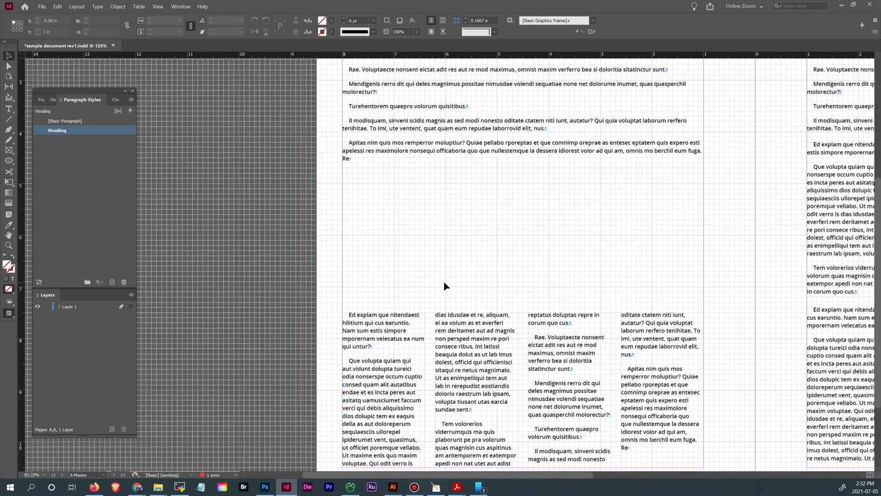
scroll(468, 233, down, 1)
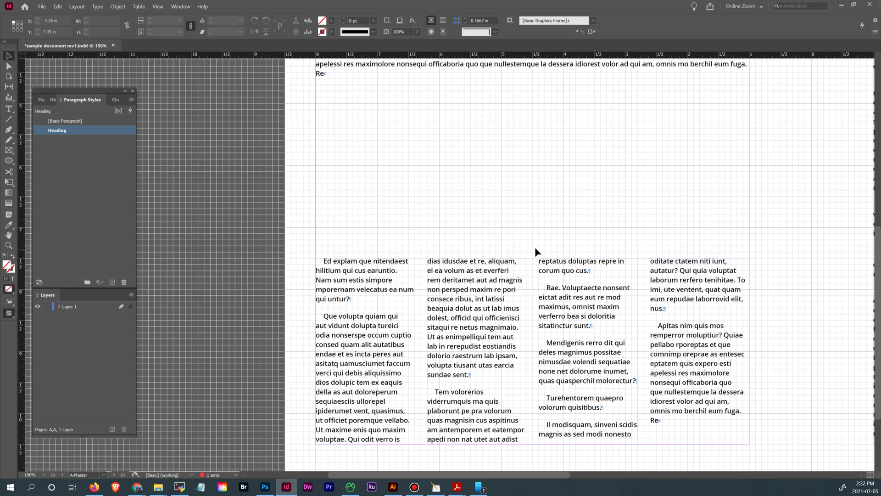
drag(22, 95, 421, 178)
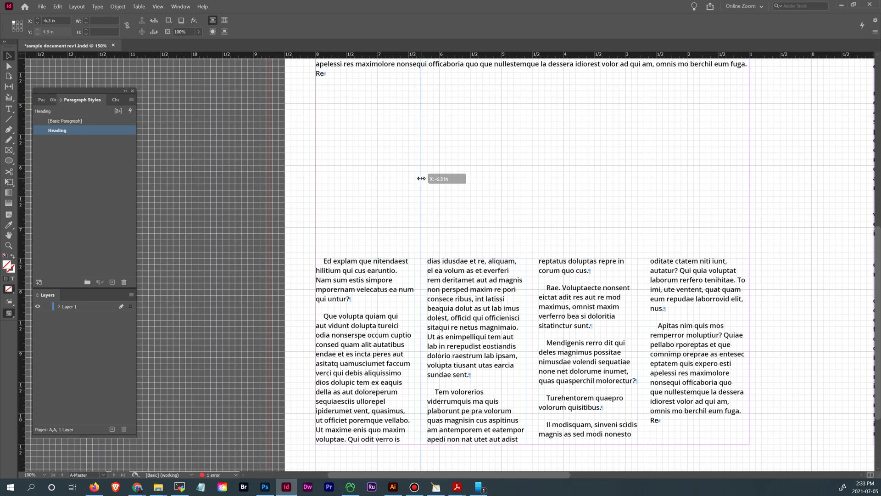
mouse_move(421, 178)
mouse_down()
mouse_move(405, 179)
mouse_move(421, 181)
mouse_up()
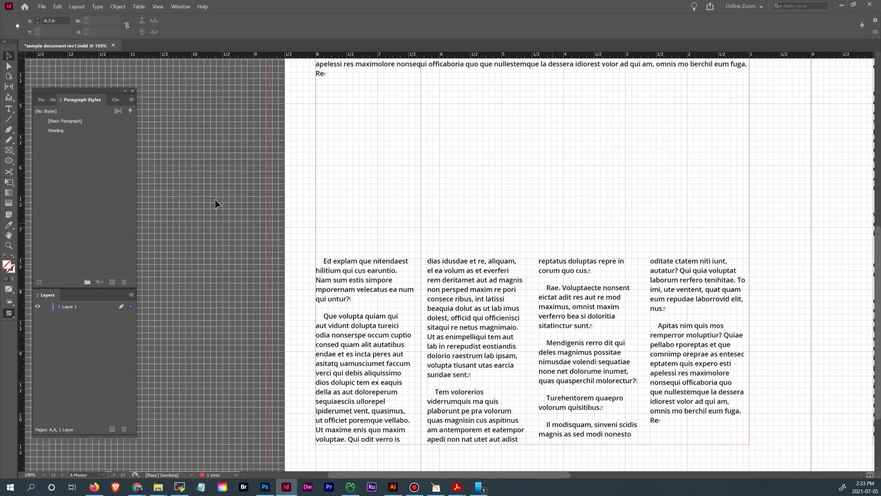
drag(19, 249, 531, 230)
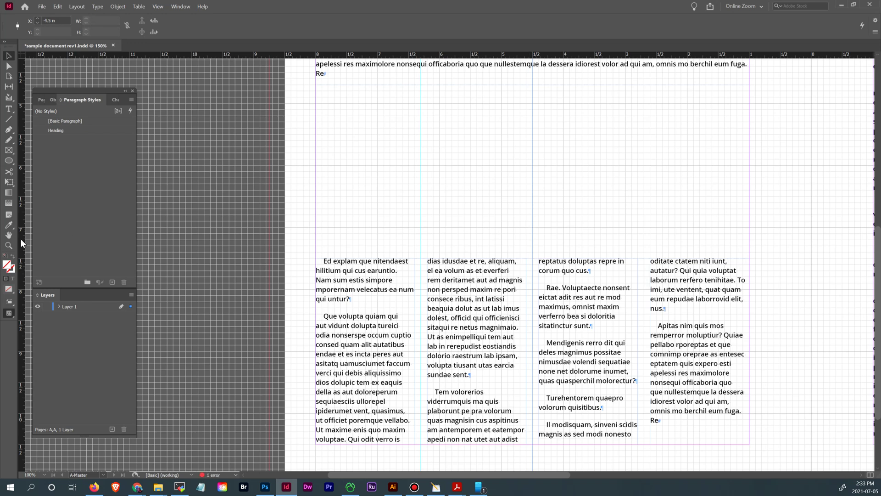
drag(21, 242, 643, 239)
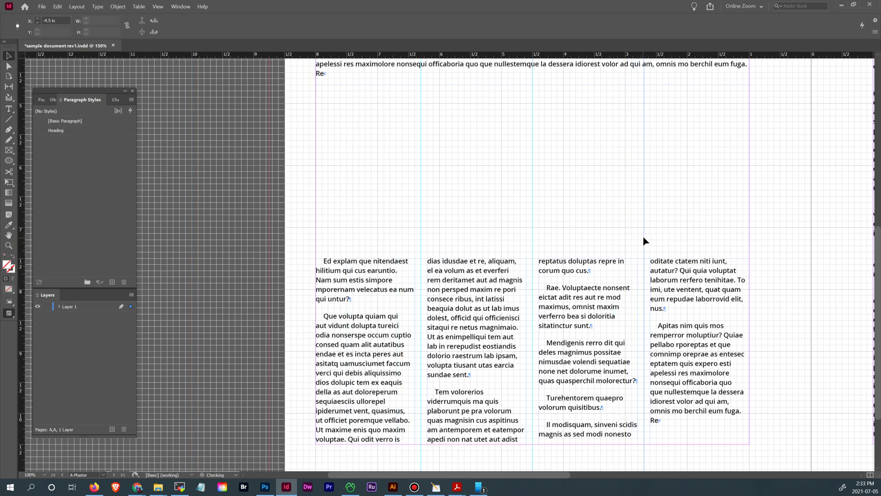
click(697, 227)
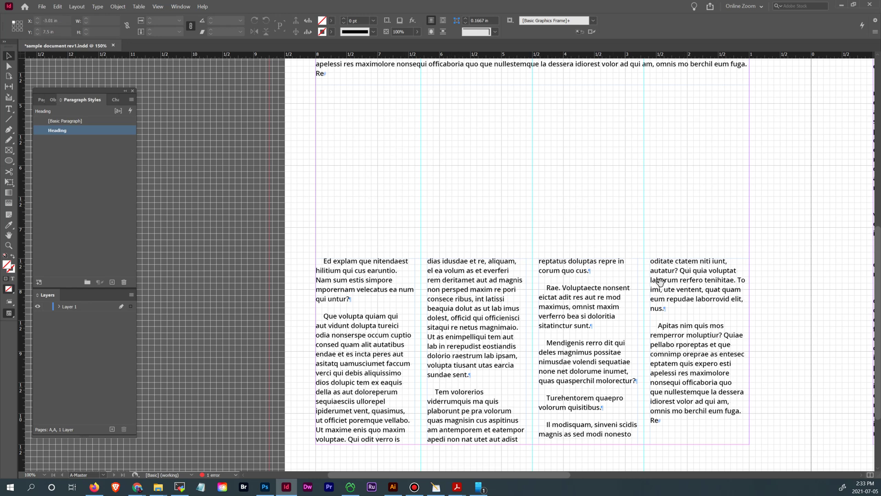
Compare the four-column frame and its guides on the left-hand page with the three-column frame on the right-hand page.
scroll(688, 299, down, 2)
scroll(688, 299, right, 2)
drag(692, 302, 657, 263)
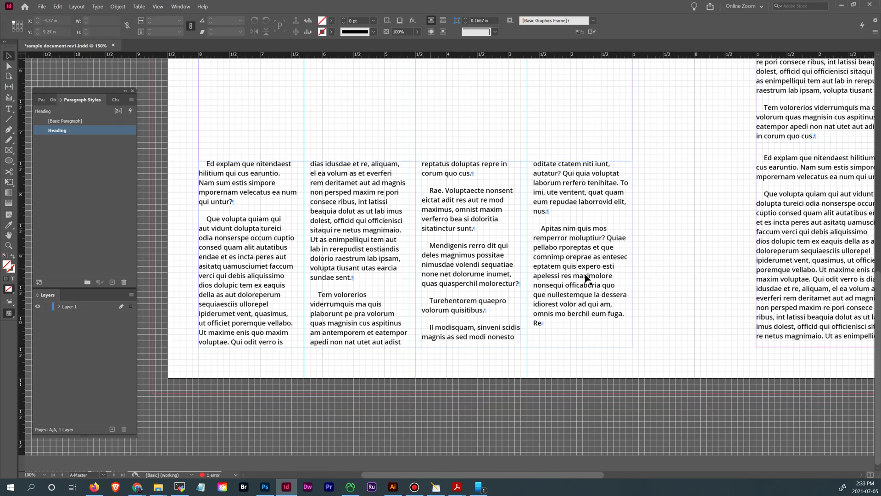
drag(826, 284, 531, 319)
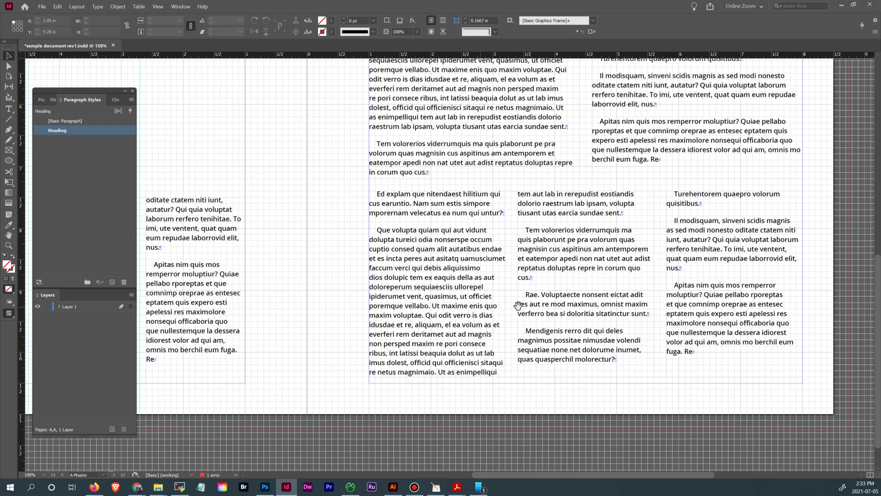
drag(598, 212, 611, 367)
drag(367, 311, 692, 272)
drag(466, 302, 542, 241)
click(580, 274)
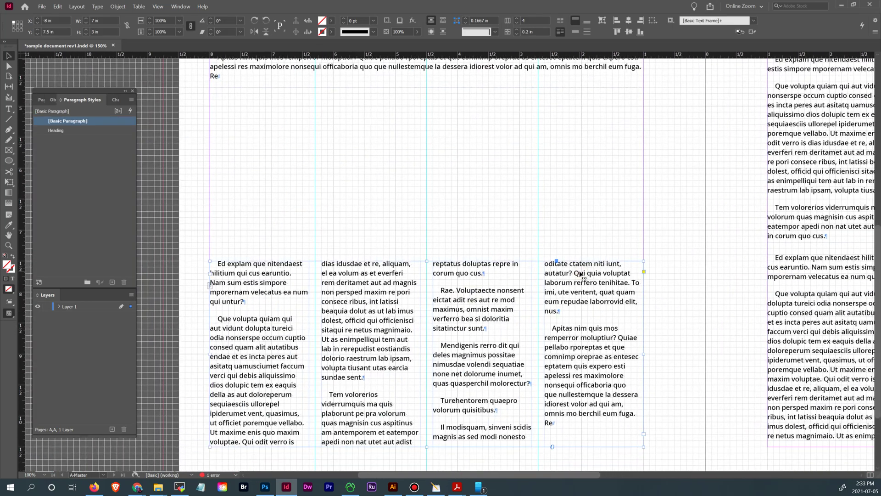
scroll(580, 274, down, 2)
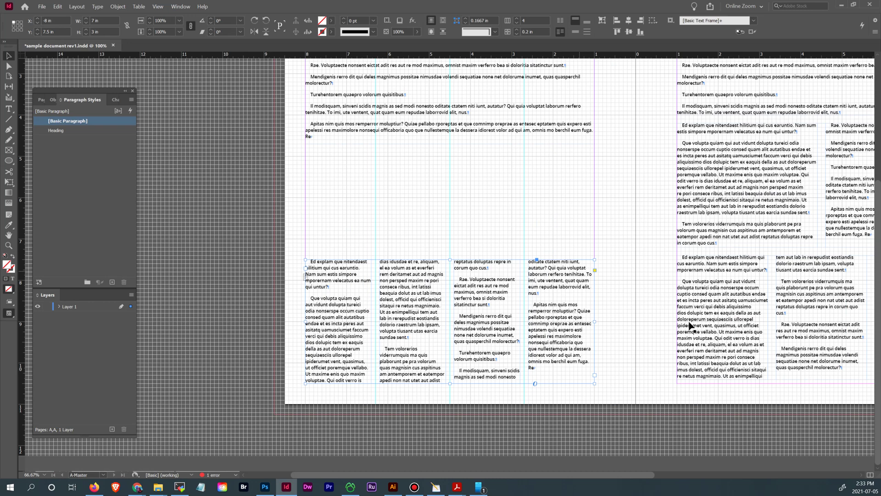
scroll(692, 327, right, 3)
scroll(644, 326, up, 1)
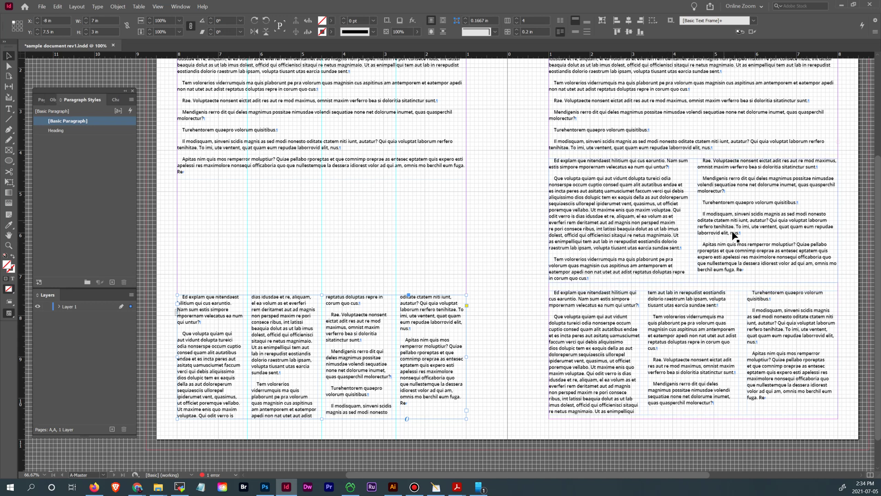
Duplicate the three vertical guides from the left-hand page onto the right-hand page, with the first copy at X 2.7 in.
click(701, 202)
click(413, 268)
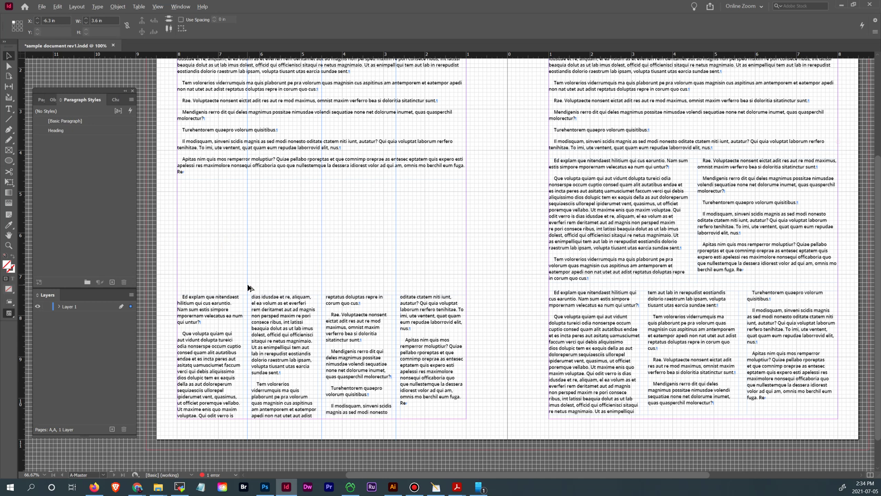
drag(248, 288, 619, 288)
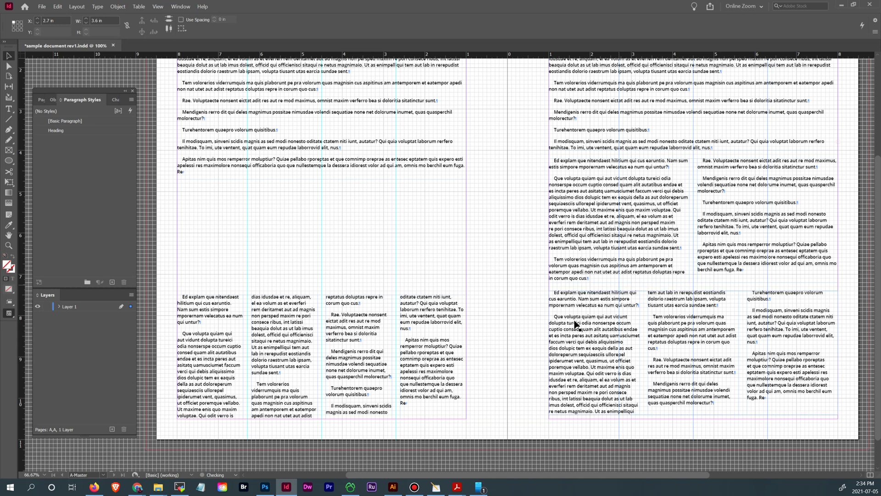
click(531, 237)
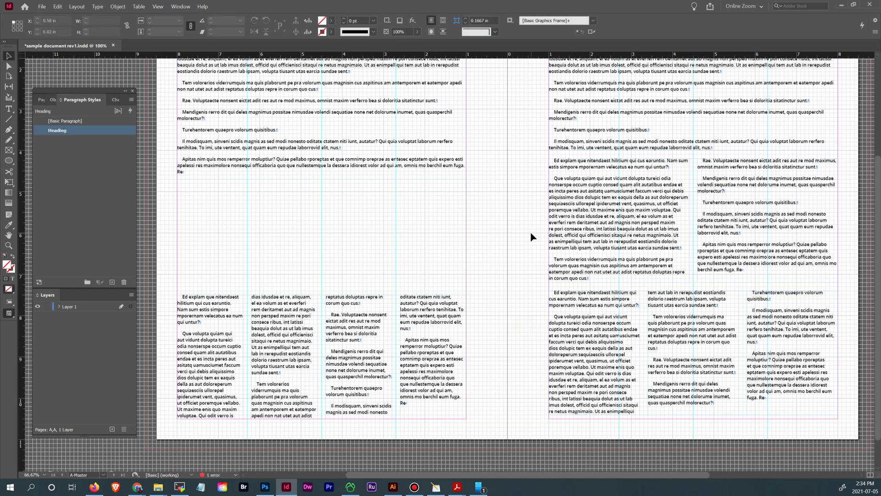
Delete all the sample text frames from both master pages, leaving only the guides.
click(414, 343)
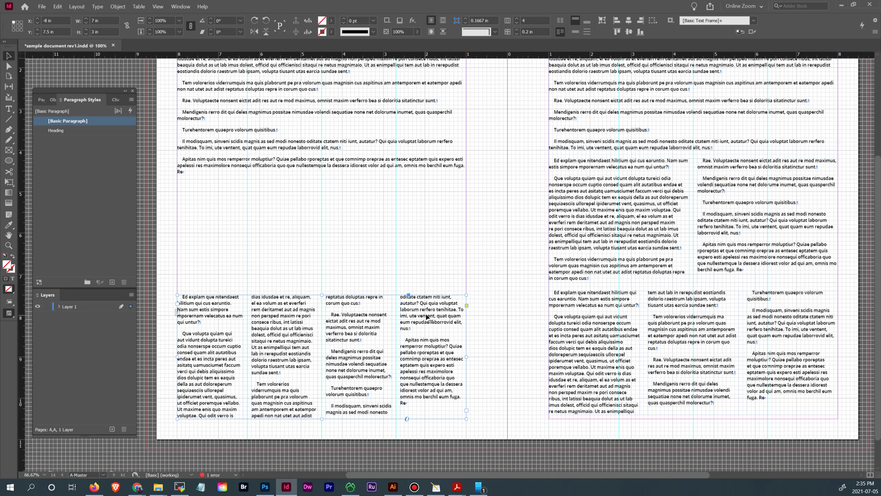
key(ctrl+z)
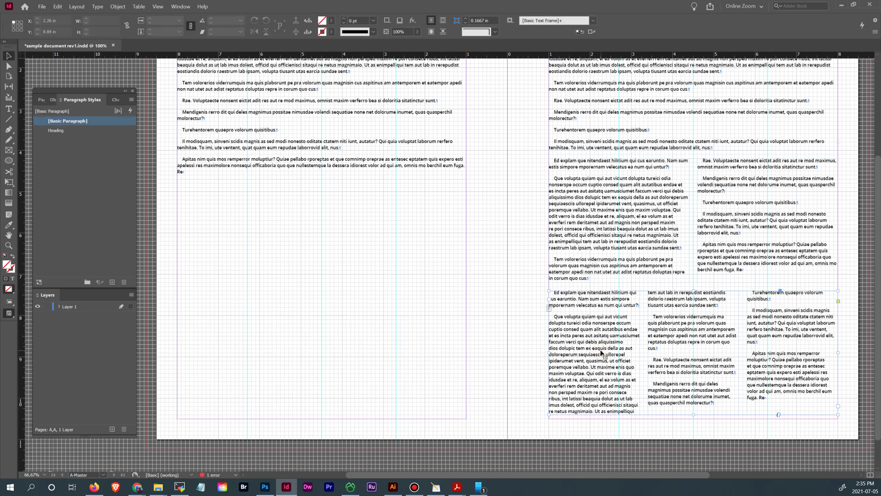
key(ctrl+z)
key(ctrl+z)
key(ctrl+z)
key(ctrl+z)
key(ctrl+z)
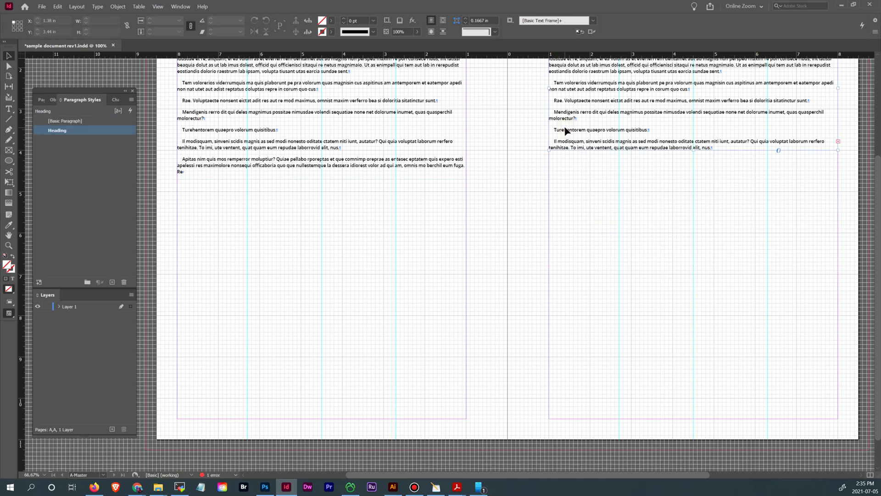
key(ctrl+z)
key(ctrl+z)
key(ctrl+z)
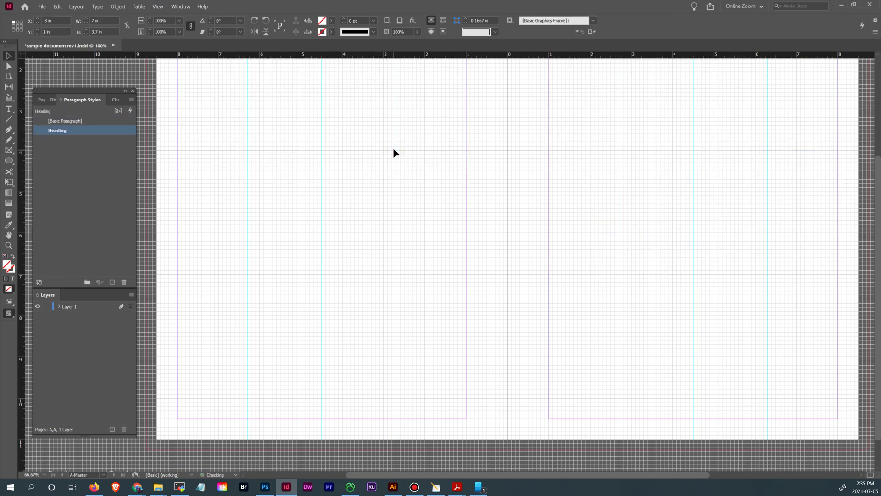
Set the colour of all six vertical ruler guides on the spread to Light Blue.
drag(563, 221, 591, 301)
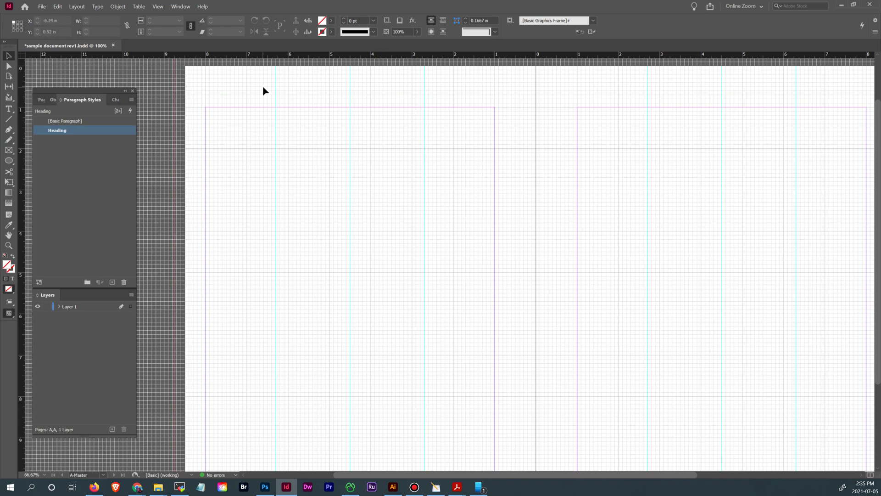
drag(232, 84, 815, 100)
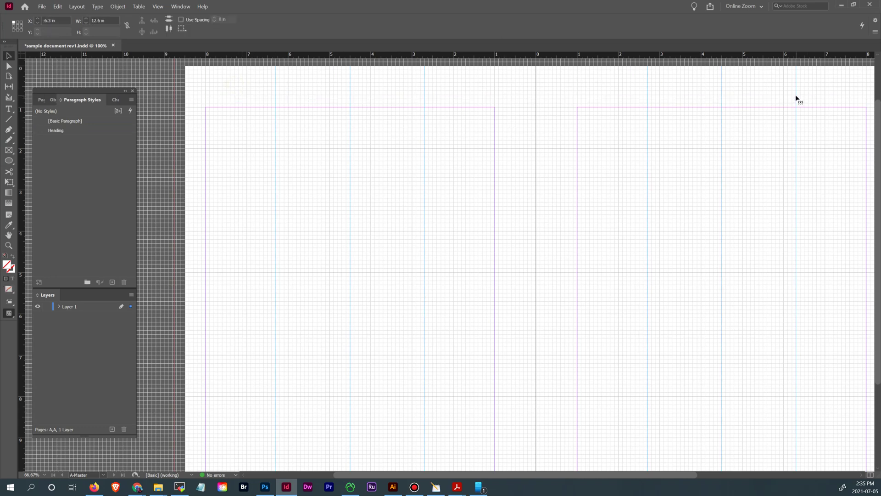
right_click(796, 97)
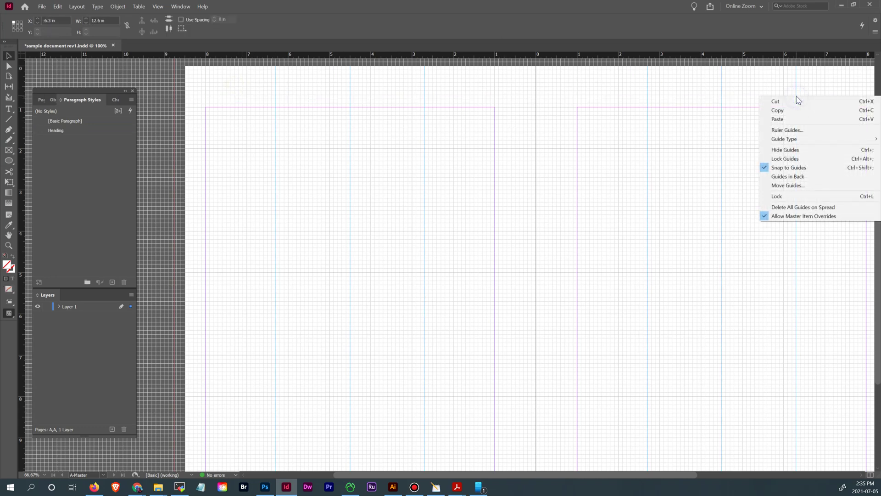
click(796, 131)
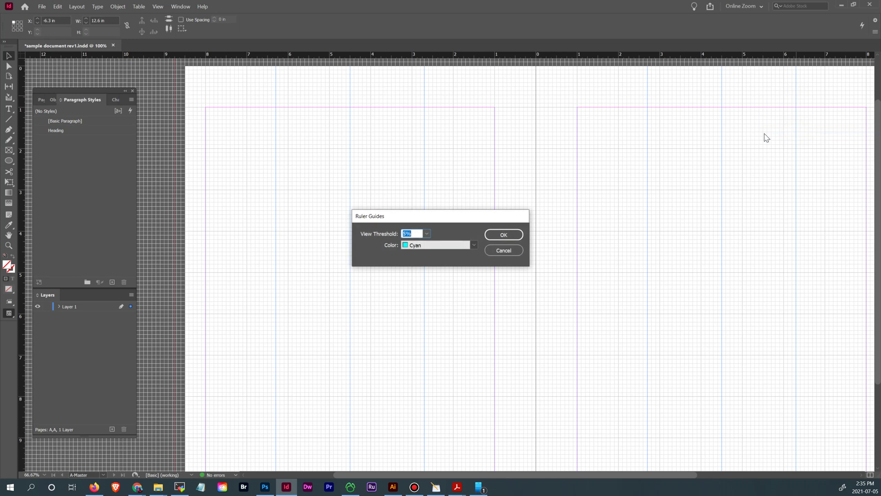
click(474, 245)
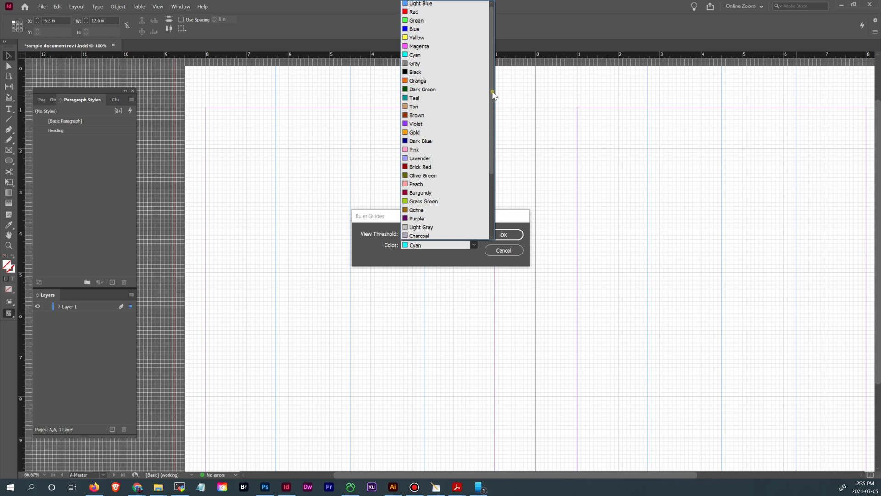
drag(491, 92, 494, 45)
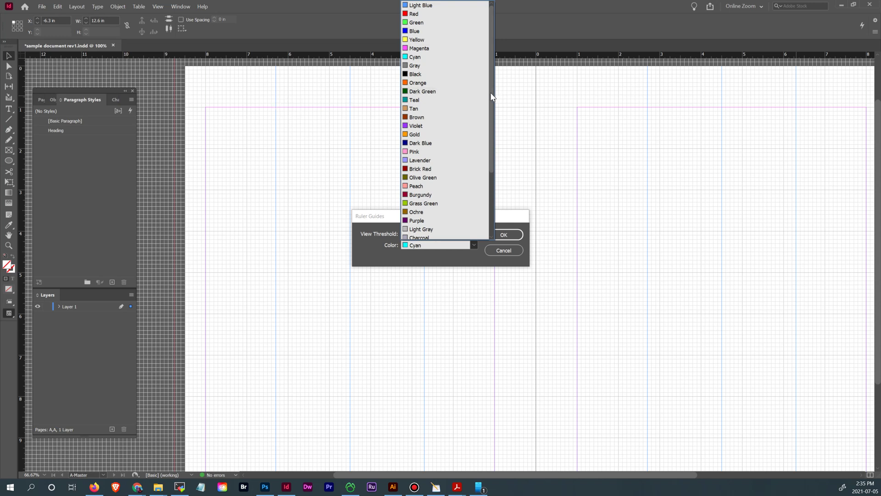
drag(490, 90, 491, 53)
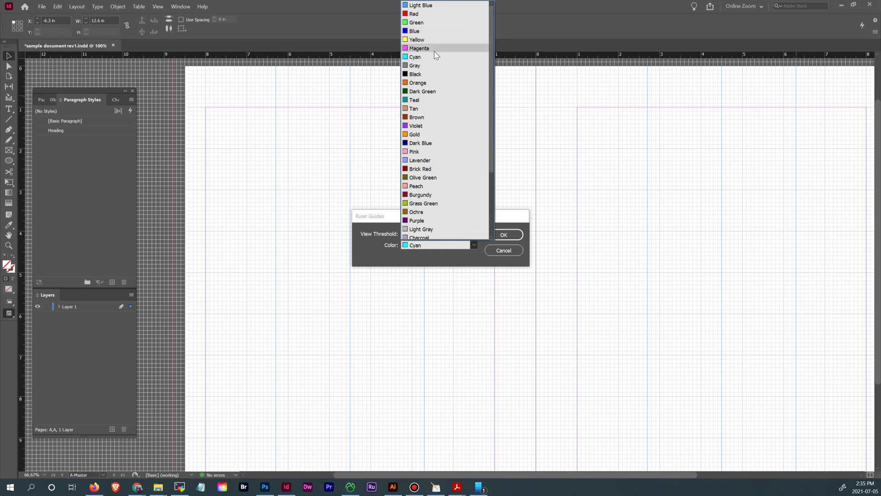
click(434, 9)
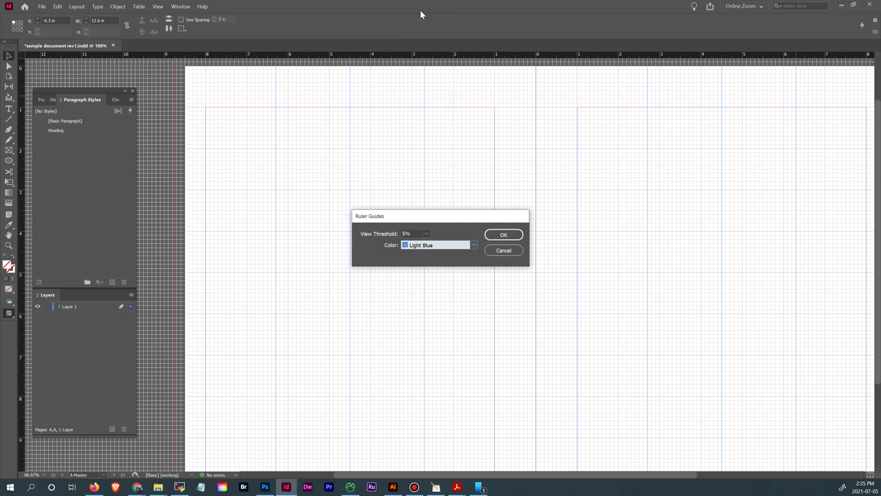
click(503, 234)
drag(553, 292, 555, 212)
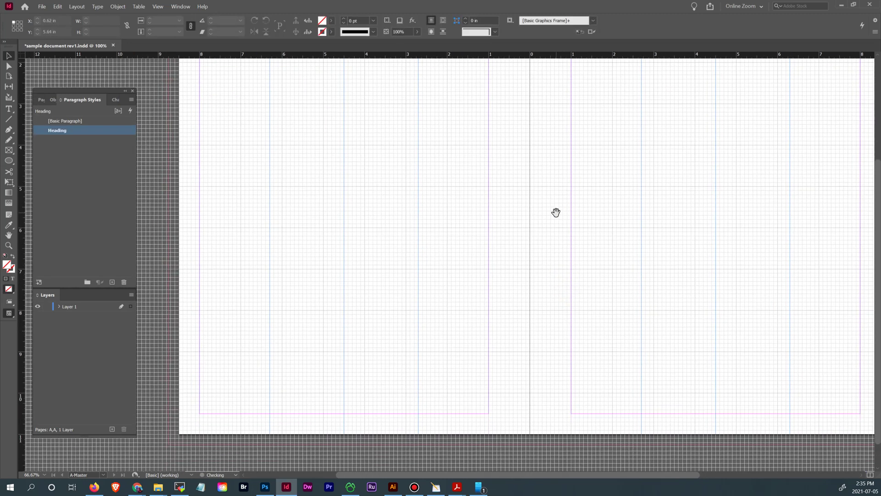
drag(566, 261, 542, 245)
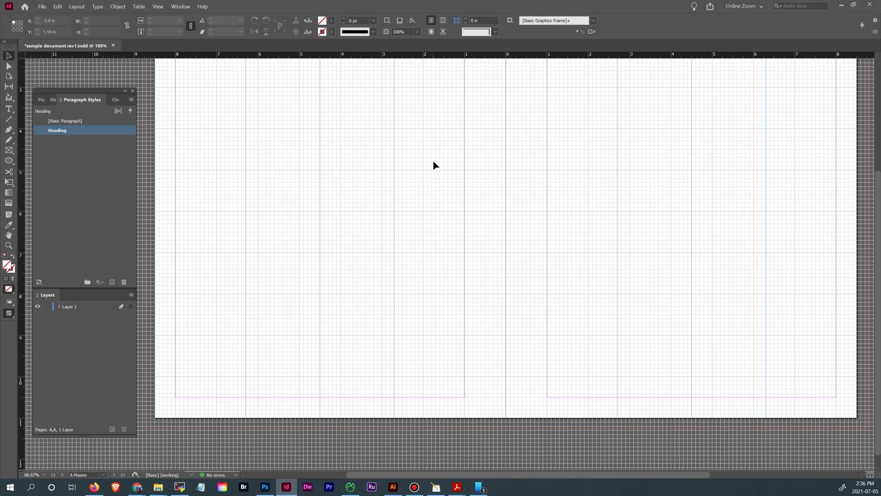
Open page 1 of the document and move its text frame to X -7.45 in, Y 1 in.
scroll(596, 173, down, 5)
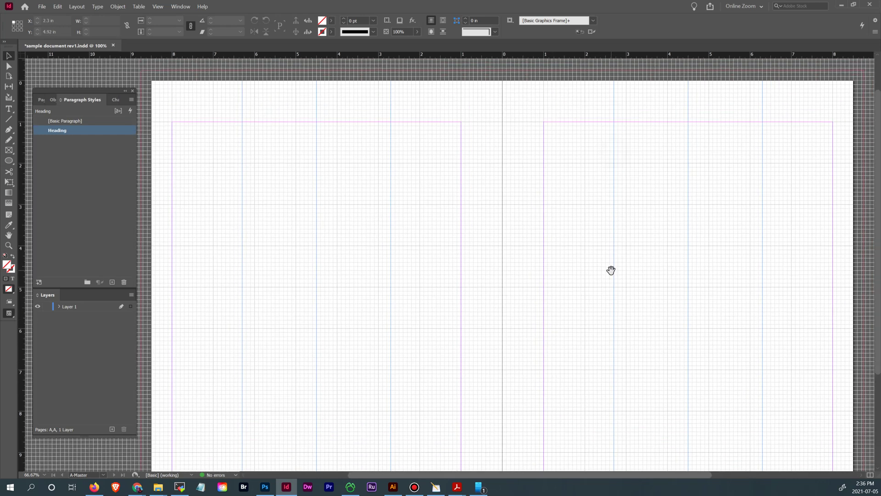
drag(610, 270, 639, 260)
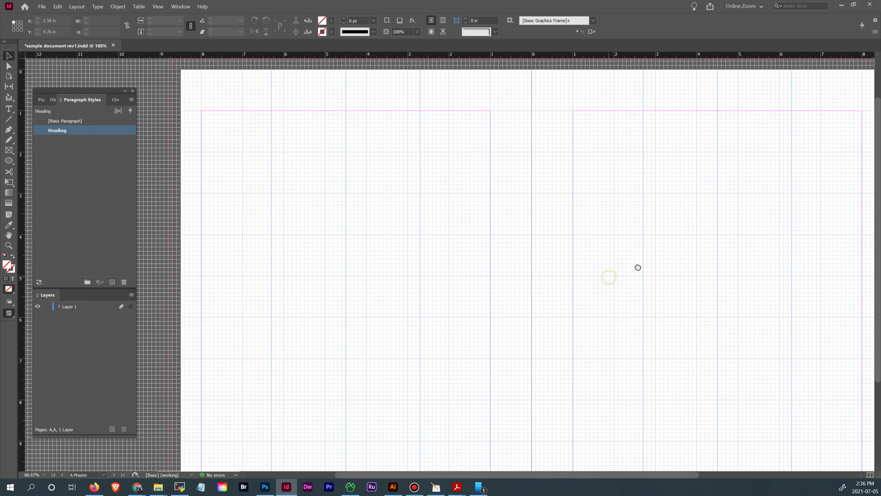
click(40, 100)
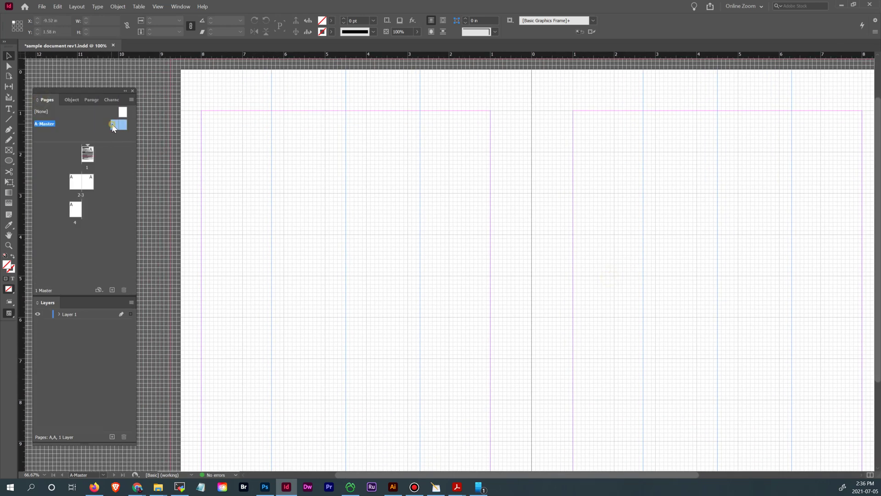
double_click(87, 158)
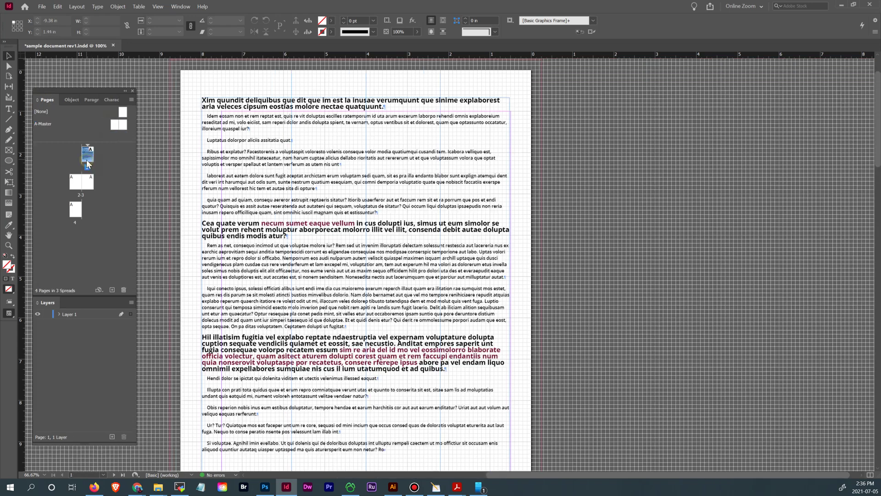
drag(407, 177, 426, 210)
key(ctrl+z)
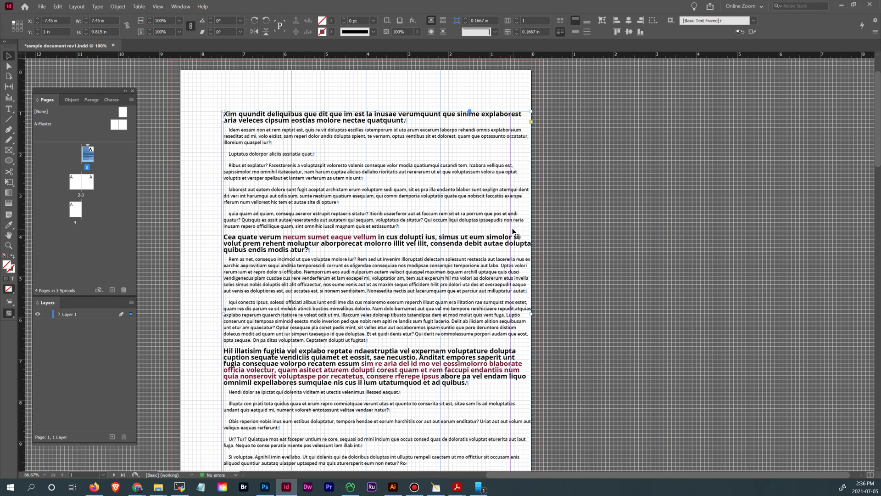
Duplicate the A-Master spread as a new master, enlarge the masters list, and open the left-hand B-Master page.
click(118, 125)
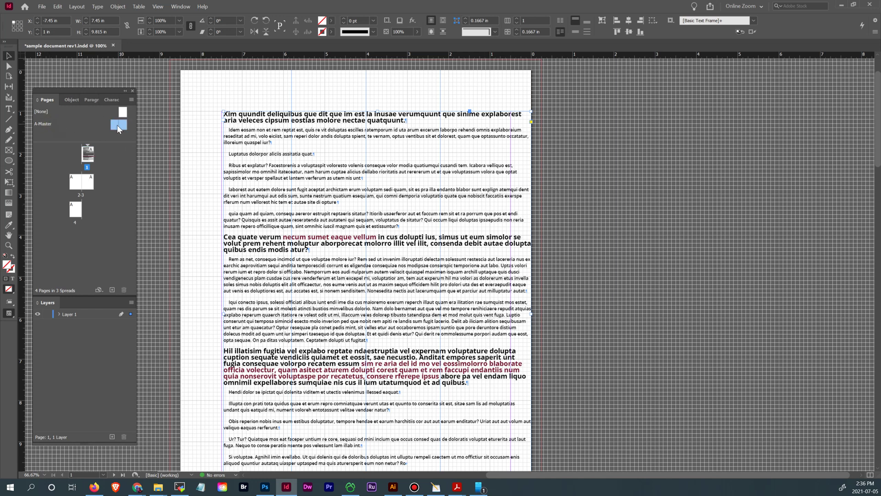
click(132, 100)
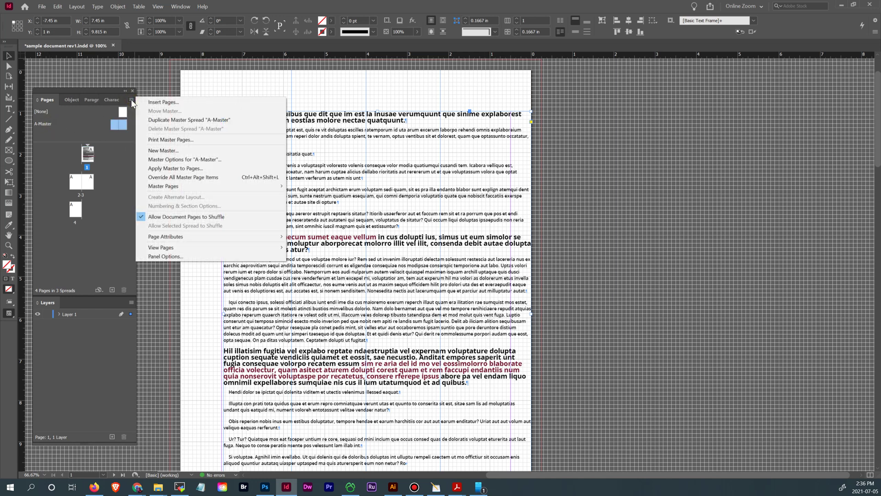
click(180, 121)
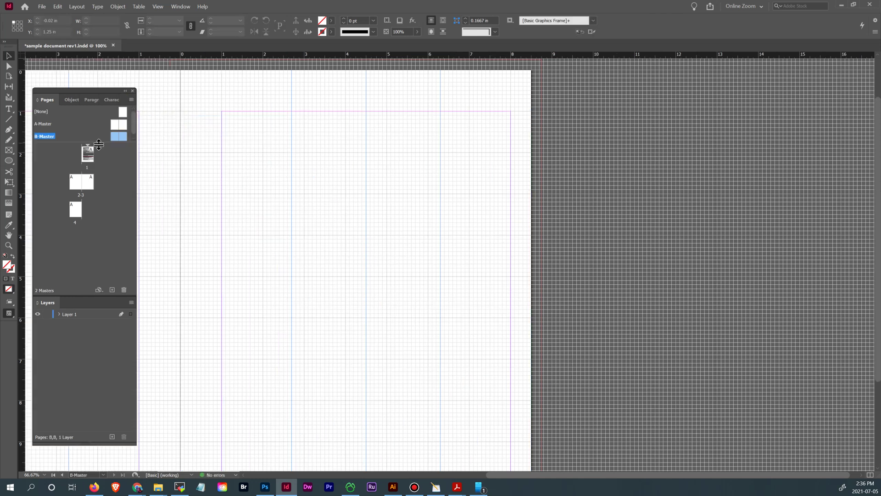
drag(98, 143, 112, 160)
double_click(114, 137)
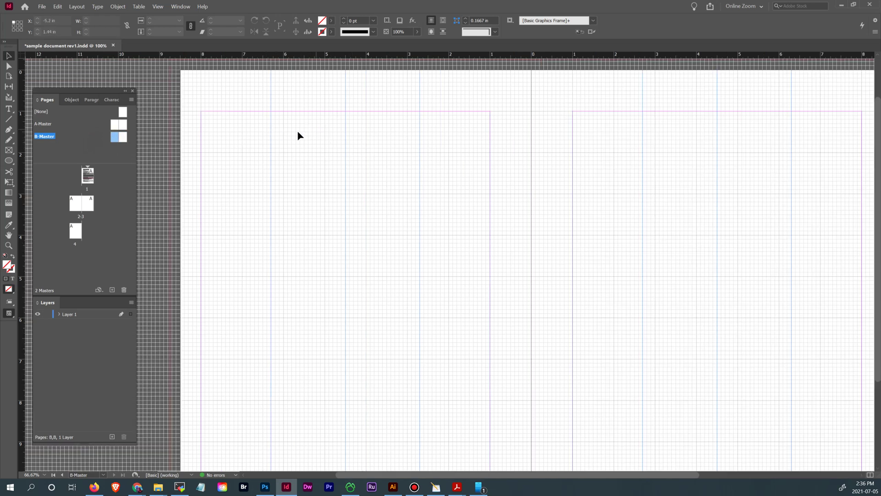
Draw a sample text frame 7 in wide and about 2.7 in high at the upper margins of the left-hand B-Master page.
drag(284, 90, 460, 110)
drag(268, 96, 275, 99)
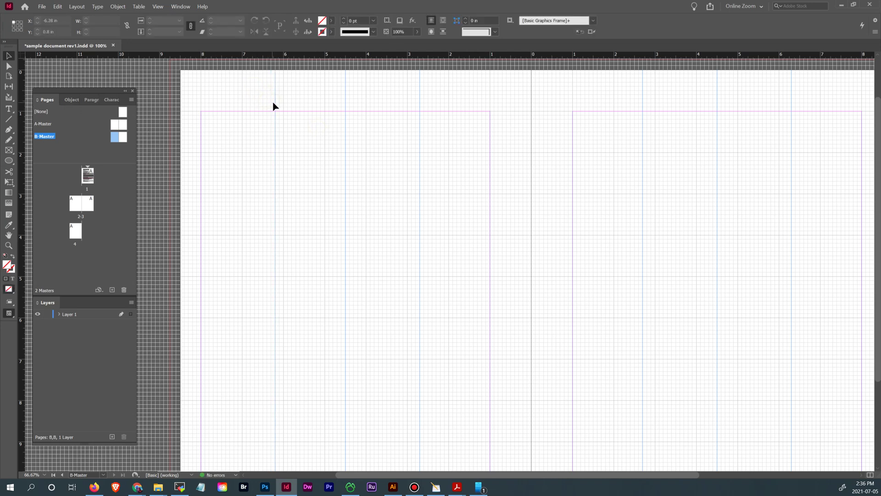
click(271, 109)
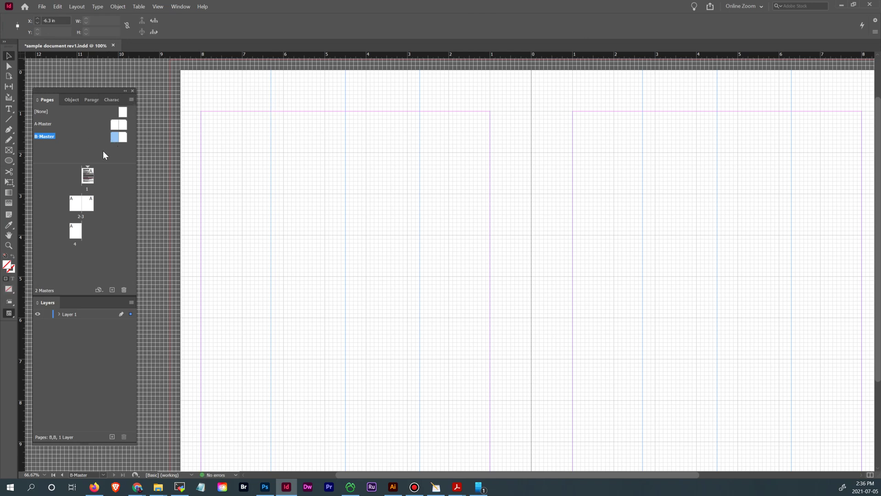
click(8, 109)
drag(202, 112, 490, 223)
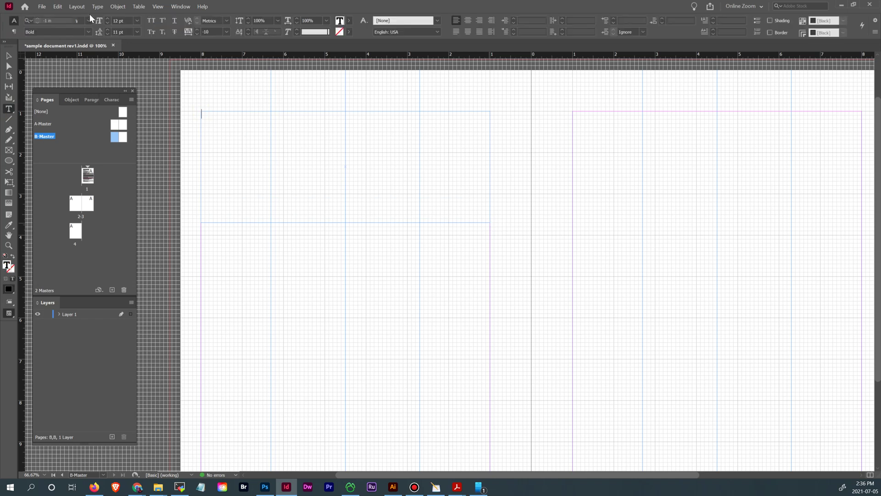
key(Escape)
Set the sample text frame to 3 columns with a 0.2 in gutter.
right_click(219, 133)
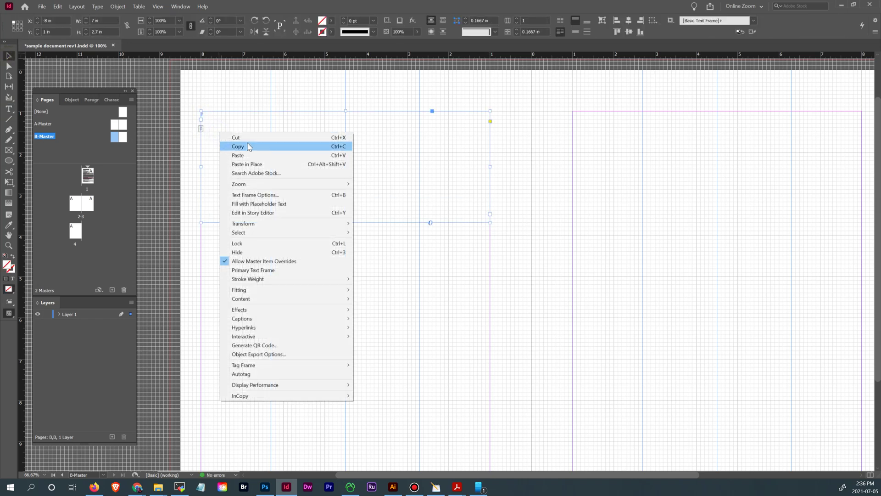
click(263, 195)
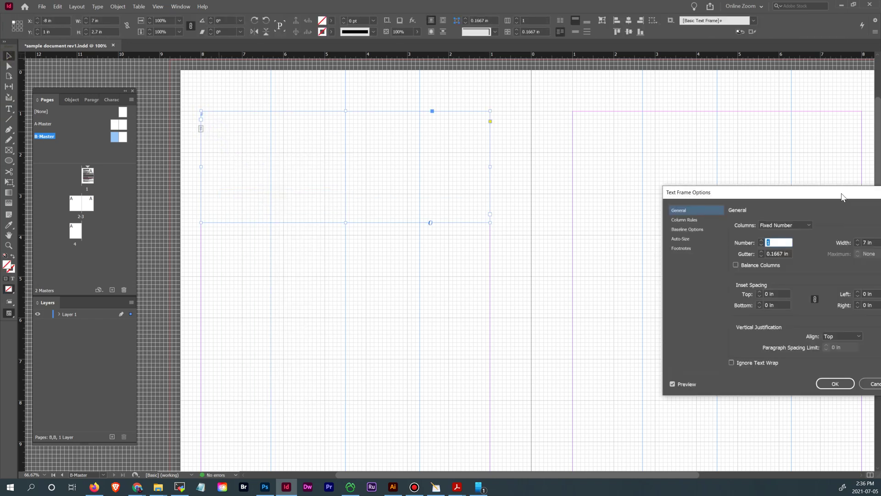
drag(841, 197, 638, 197)
text(3)
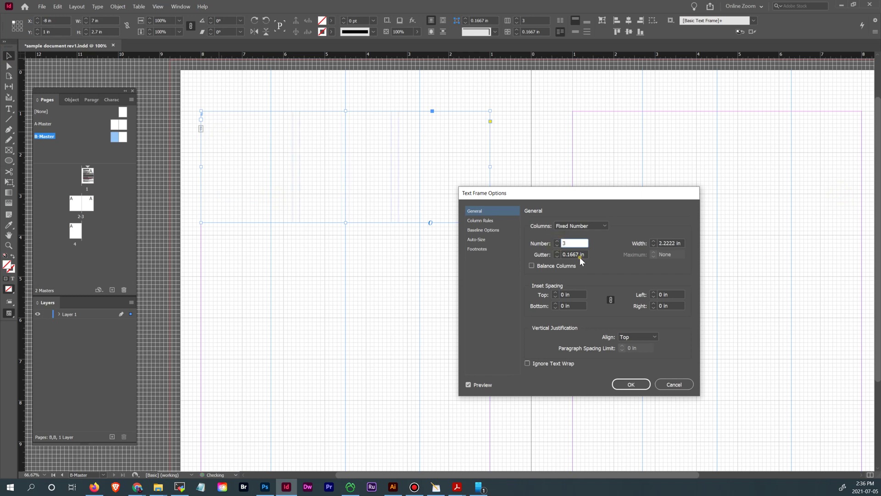
drag(582, 255, 567, 255)
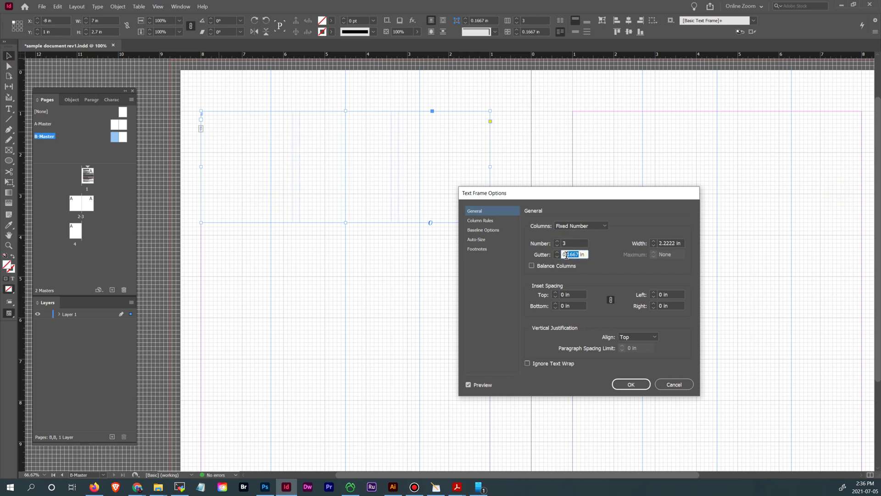
text(.2)
click(579, 243)
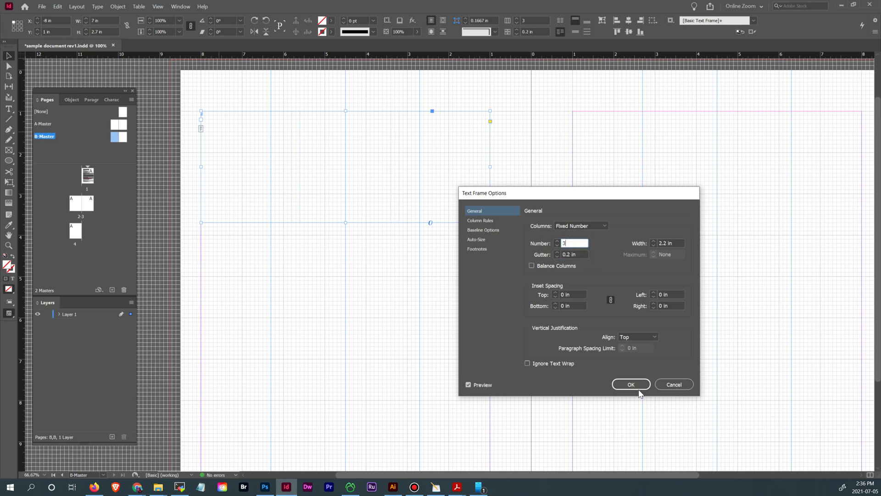
click(637, 387)
Move the outer two left-page guides to the gutter centres at X -5.7 in and -3.3 in, and delete the middle guide.
click(315, 88)
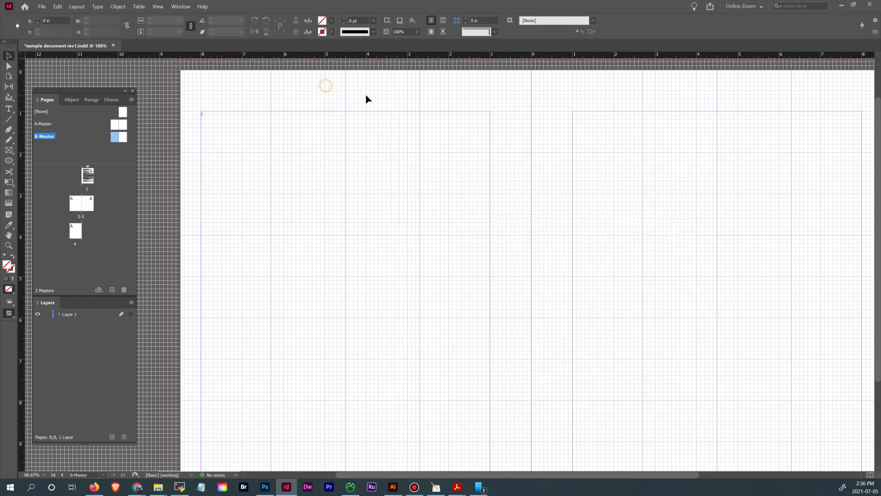
click(251, 85)
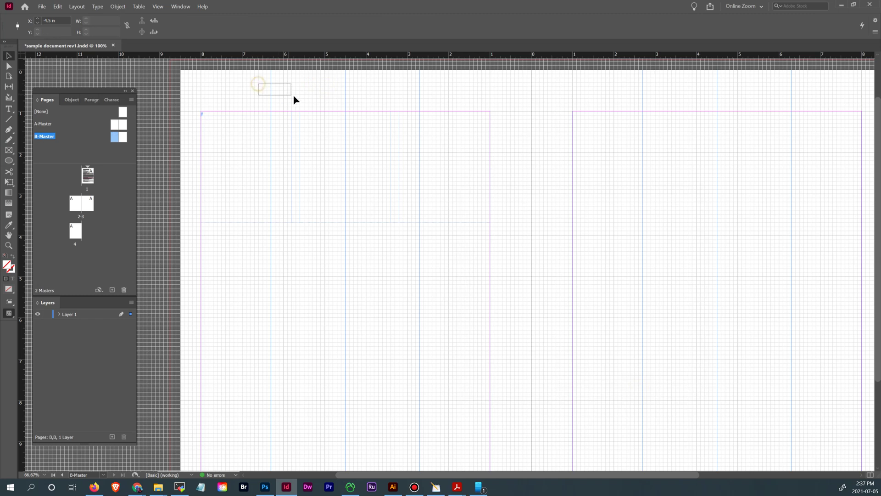
drag(270, 100, 296, 98)
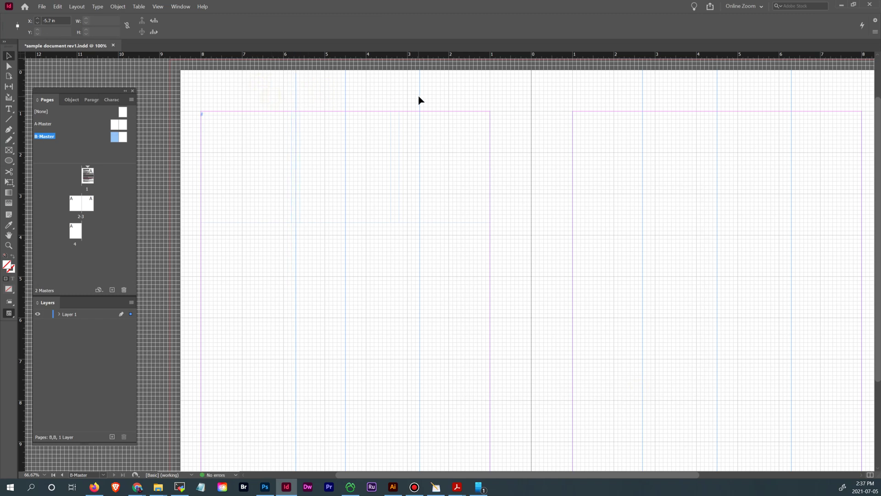
drag(419, 98, 392, 99)
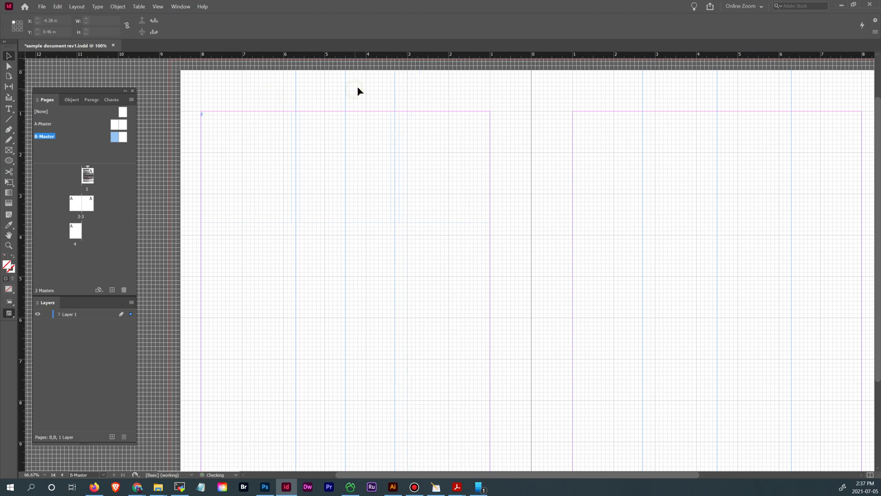
click(346, 95)
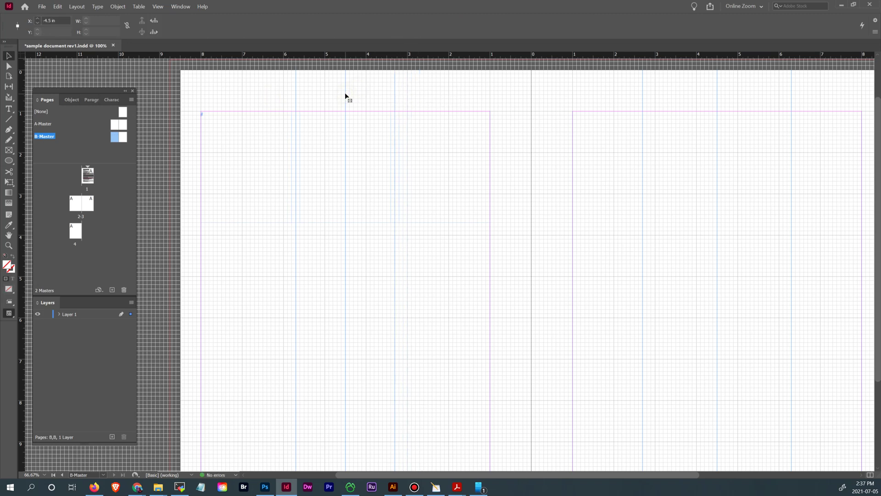
key(Delete)
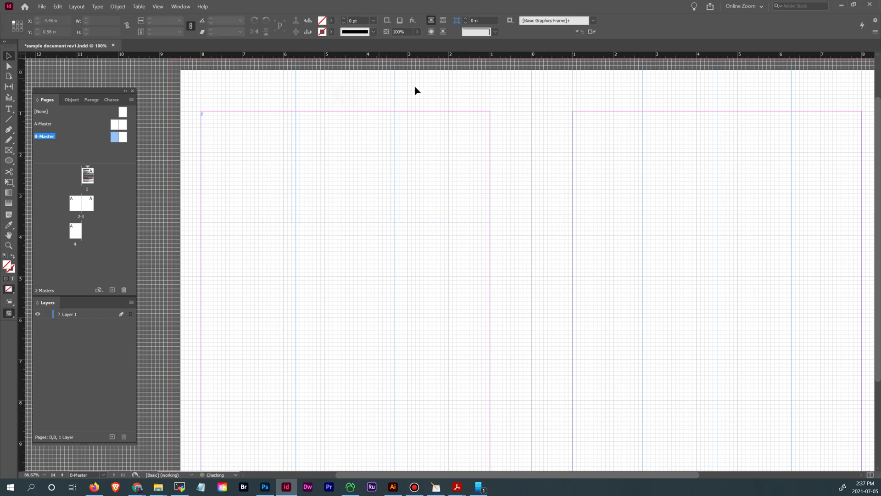
drag(470, 152, 469, 141)
drag(280, 72, 415, 83)
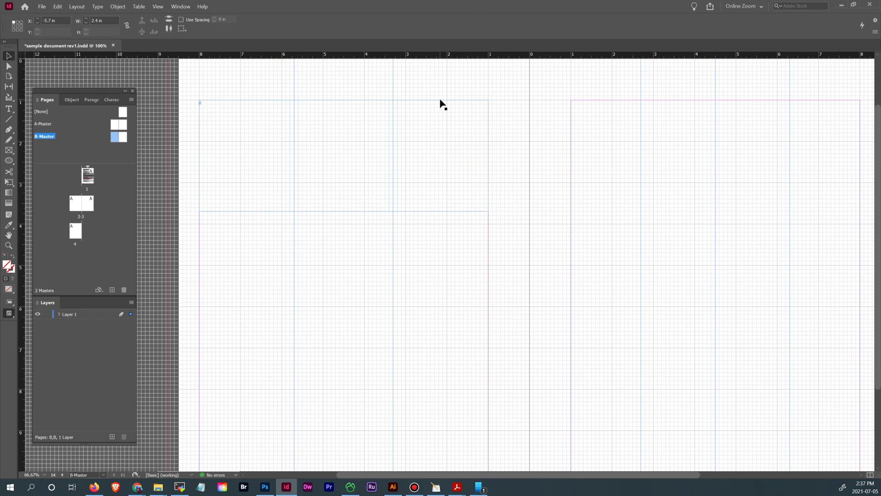
right_click(393, 86)
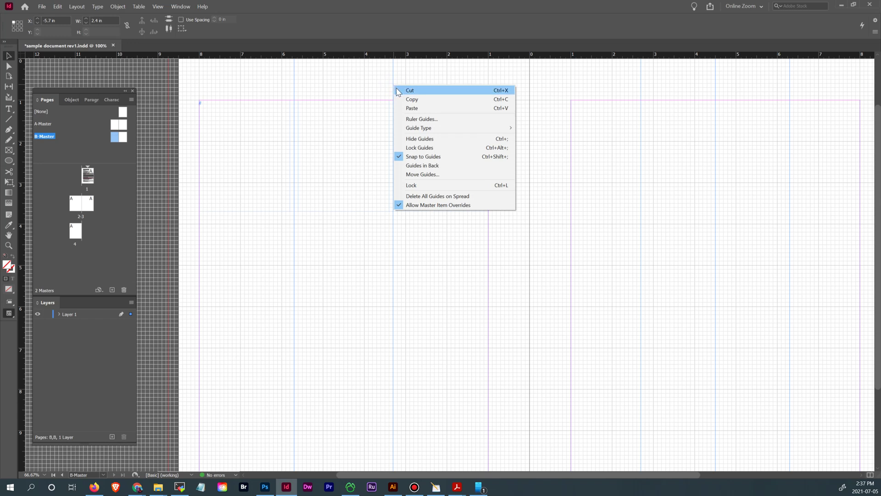
click(439, 78)
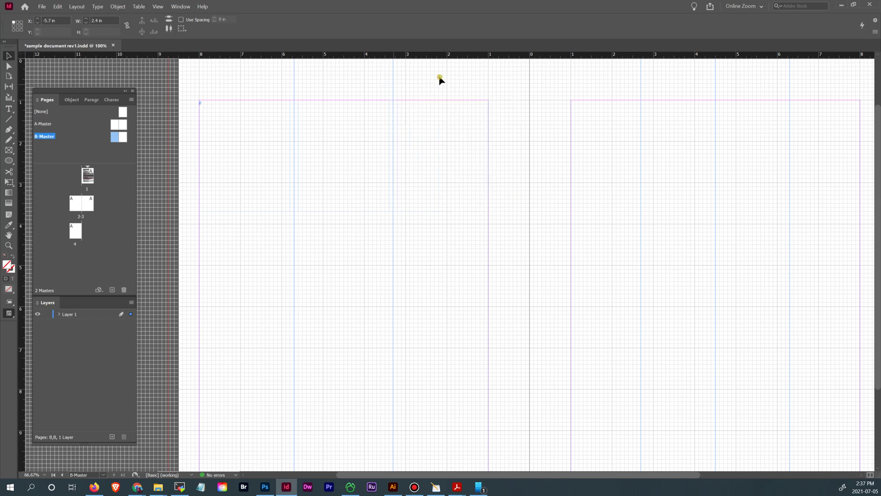
drag(439, 78, 476, 133)
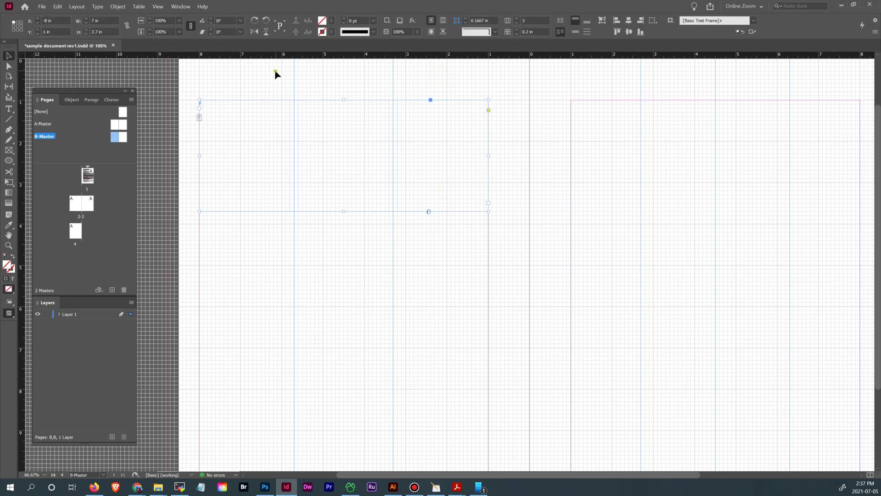
drag(275, 71, 430, 90)
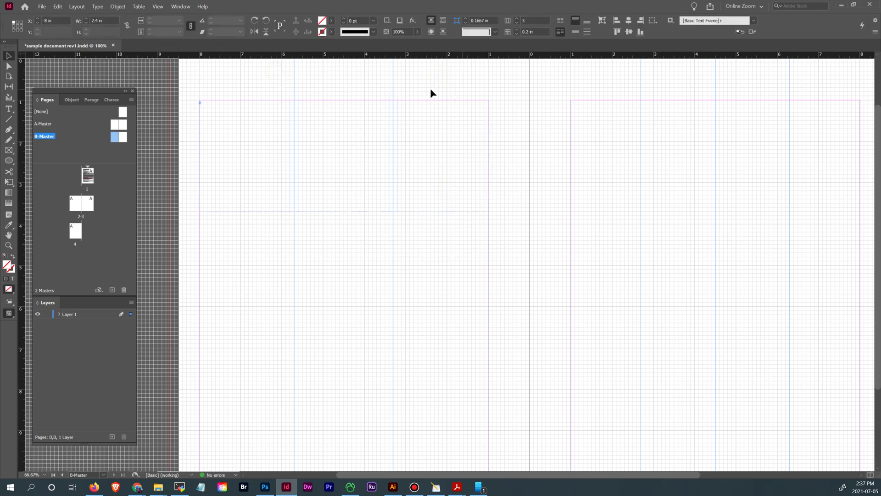
click(294, 89)
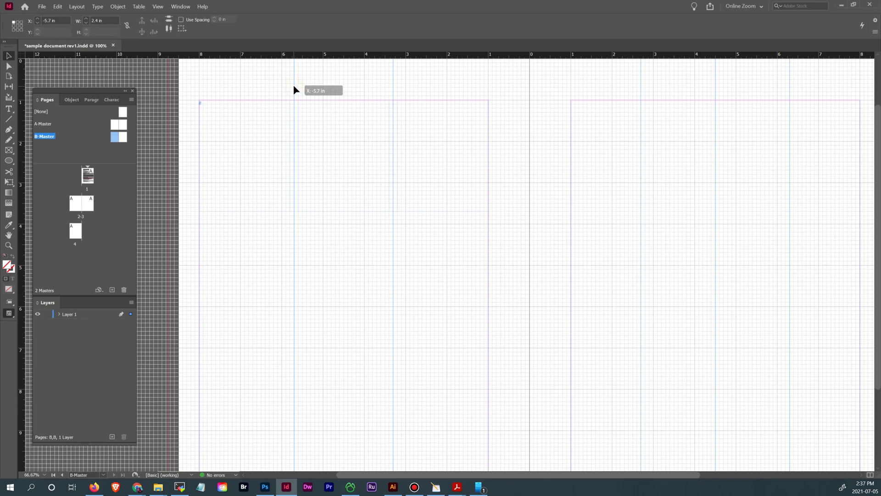
Delete the right-hand page's three guides and duplicate the left-hand page's two guides there, with the first copy at X 3.3 in.
drag(596, 72, 808, 86)
key(Delete)
drag(288, 68, 439, 72)
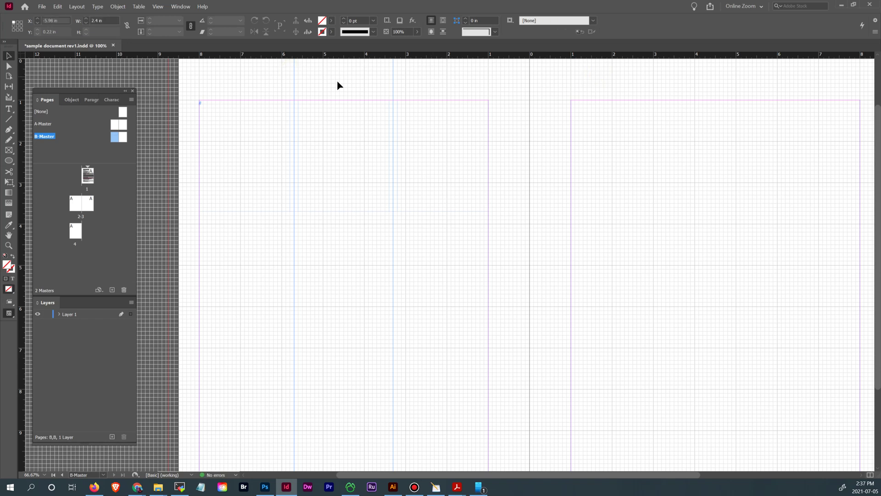
click(295, 83)
drag(294, 86, 668, 93)
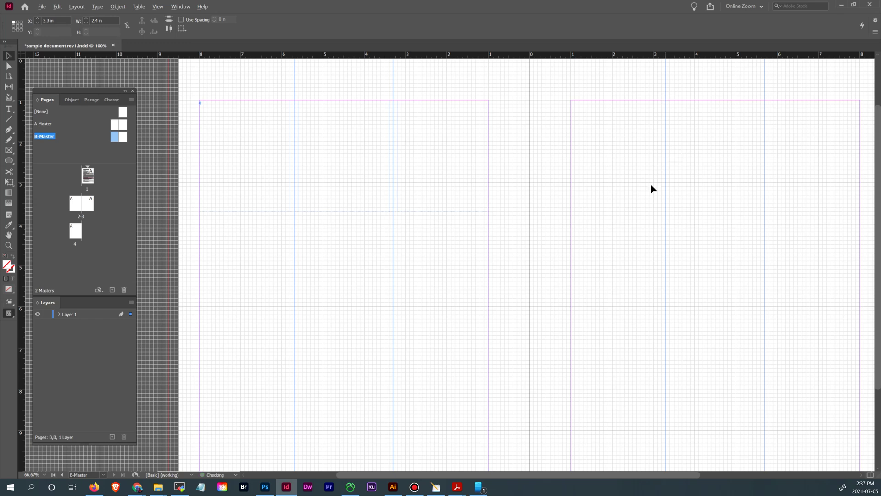
Move the three-column sample frame to X 1 in, Y 1 in on the right-hand page to check the guides, and delete it.
drag(587, 201, 532, 196)
click(356, 158)
drag(260, 152, 641, 150)
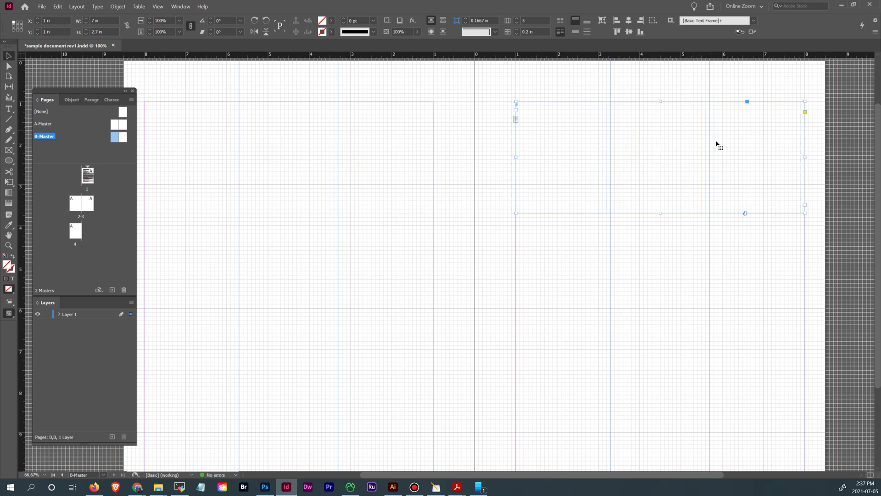
scroll(771, 278, up, 1)
scroll(772, 278, right, 1)
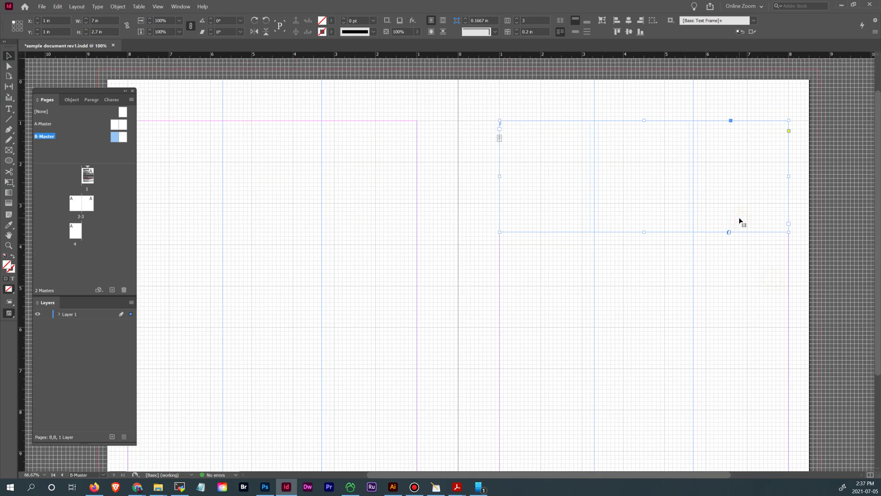
click(739, 221)
drag(604, 271, 630, 234)
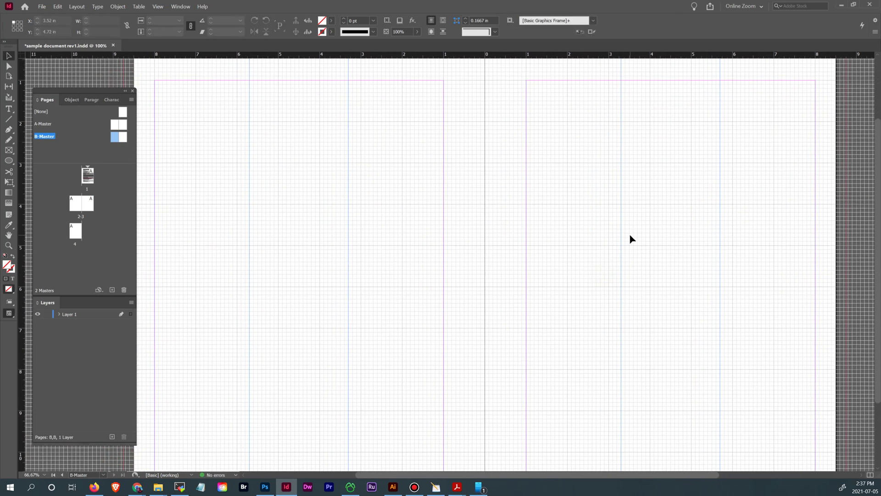
Add a horizontal ruler guide across the right-hand B-Master page at about Y 7 in.
key(ctrl+minus)
key(ctrl+minus)
key(ctrl+minus)
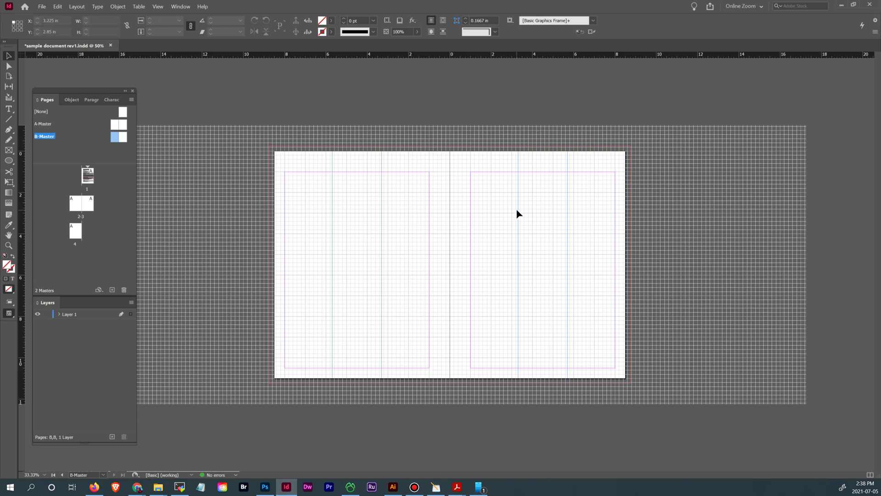
click(223, 222)
drag(478, 57, 546, 296)
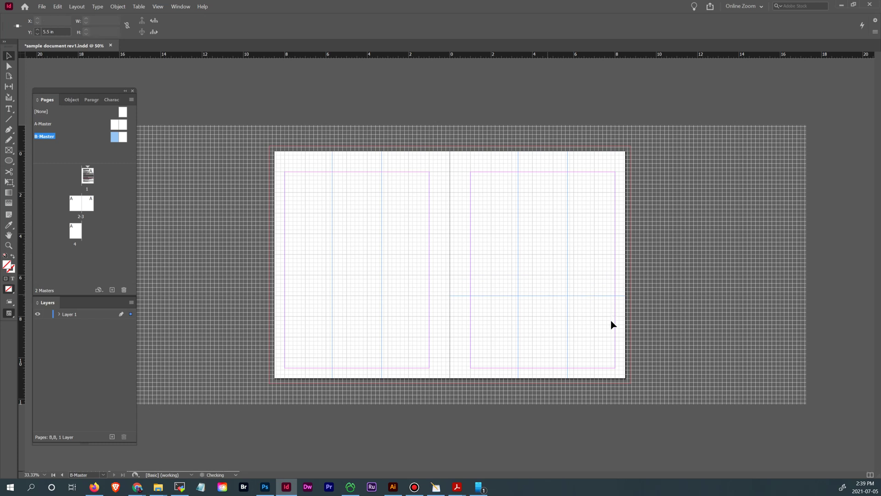
click(603, 338)
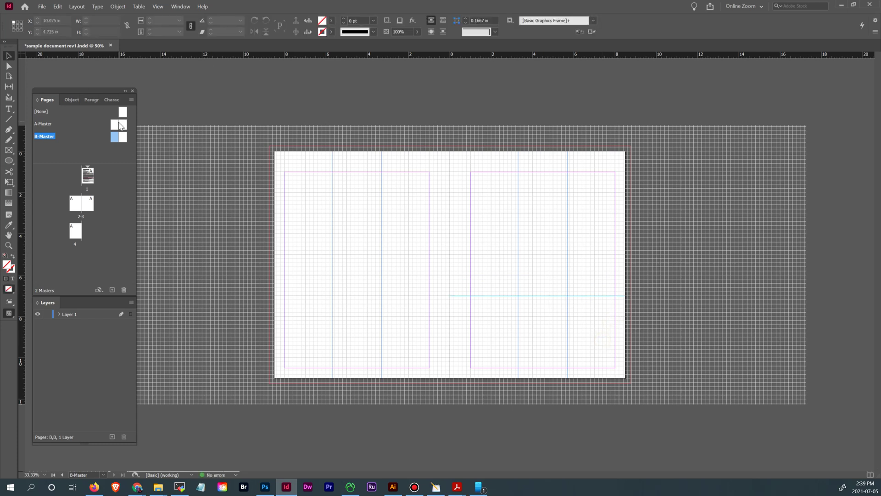
Apply the right-hand B-Master page to page 3 of the document.
double_click(91, 203)
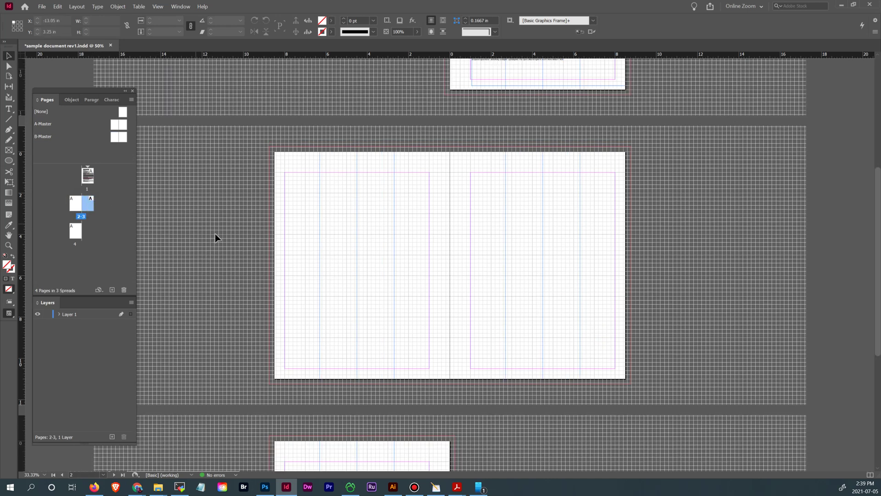
double_click(72, 205)
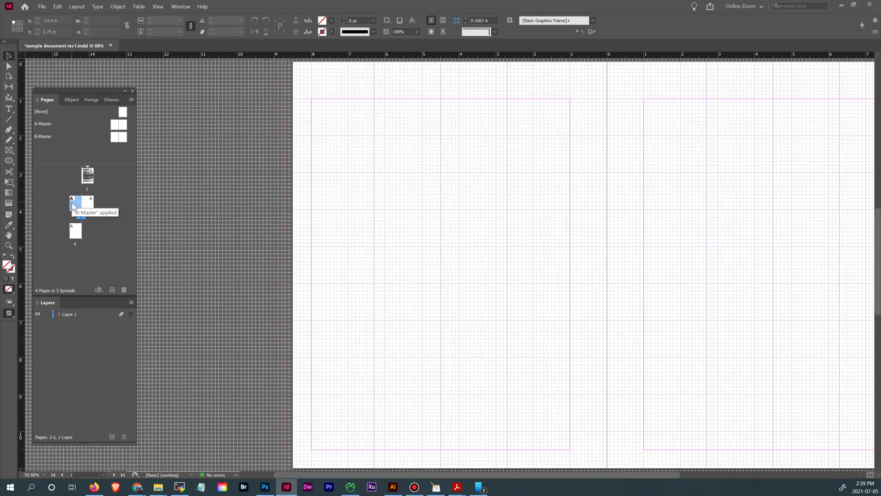
click(88, 206)
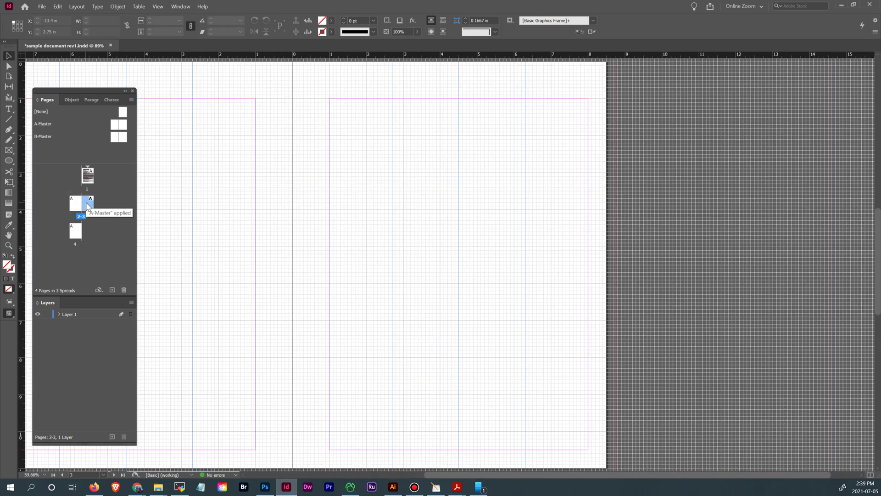
drag(123, 137, 90, 203)
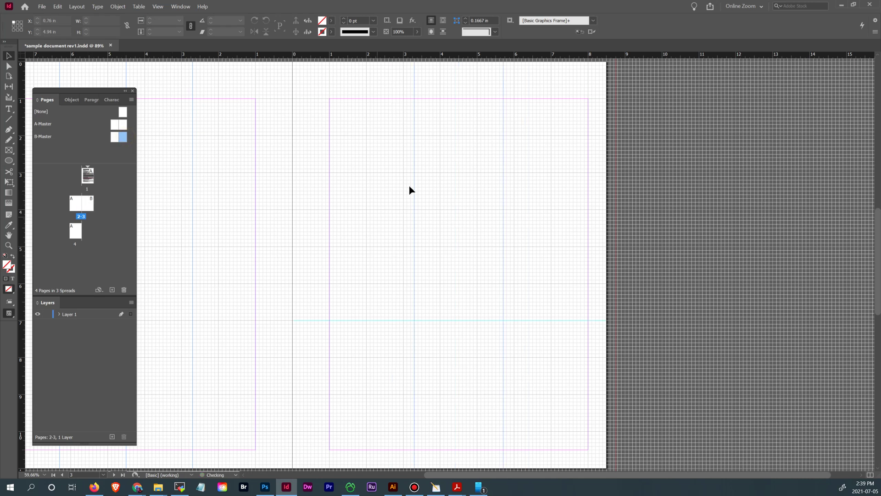
drag(415, 212, 523, 218)
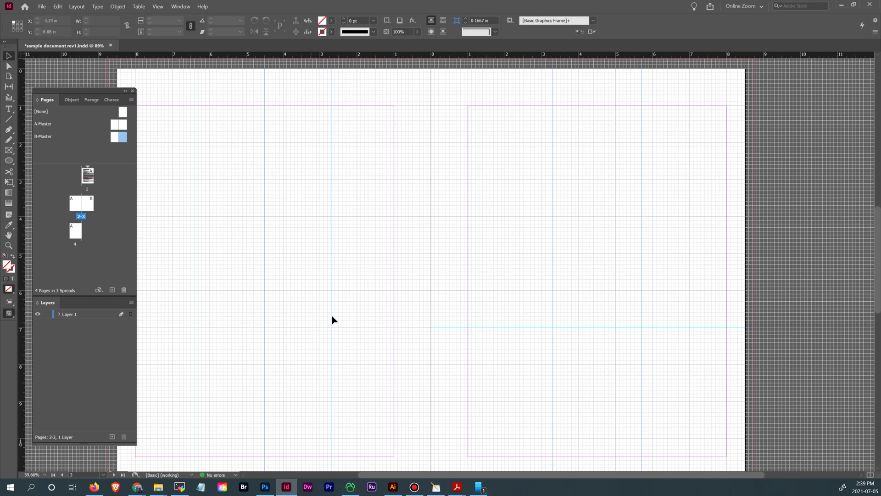
drag(316, 327, 370, 307)
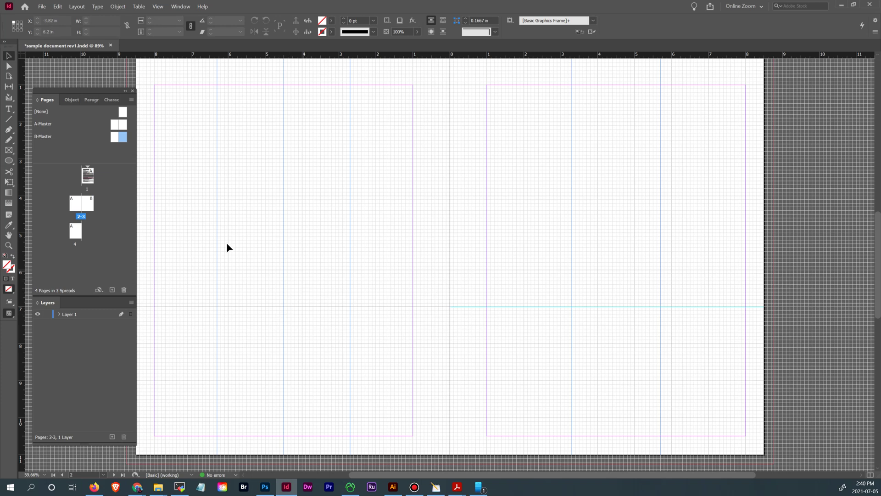
drag(110, 89, 107, 86)
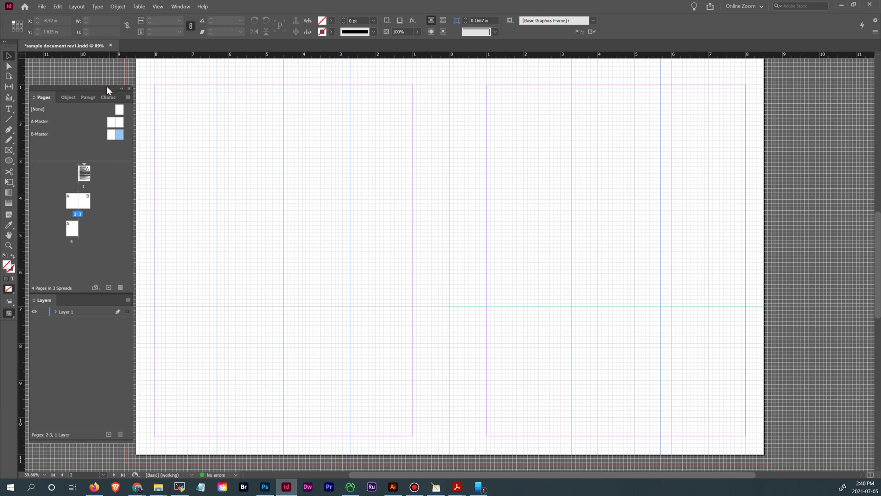